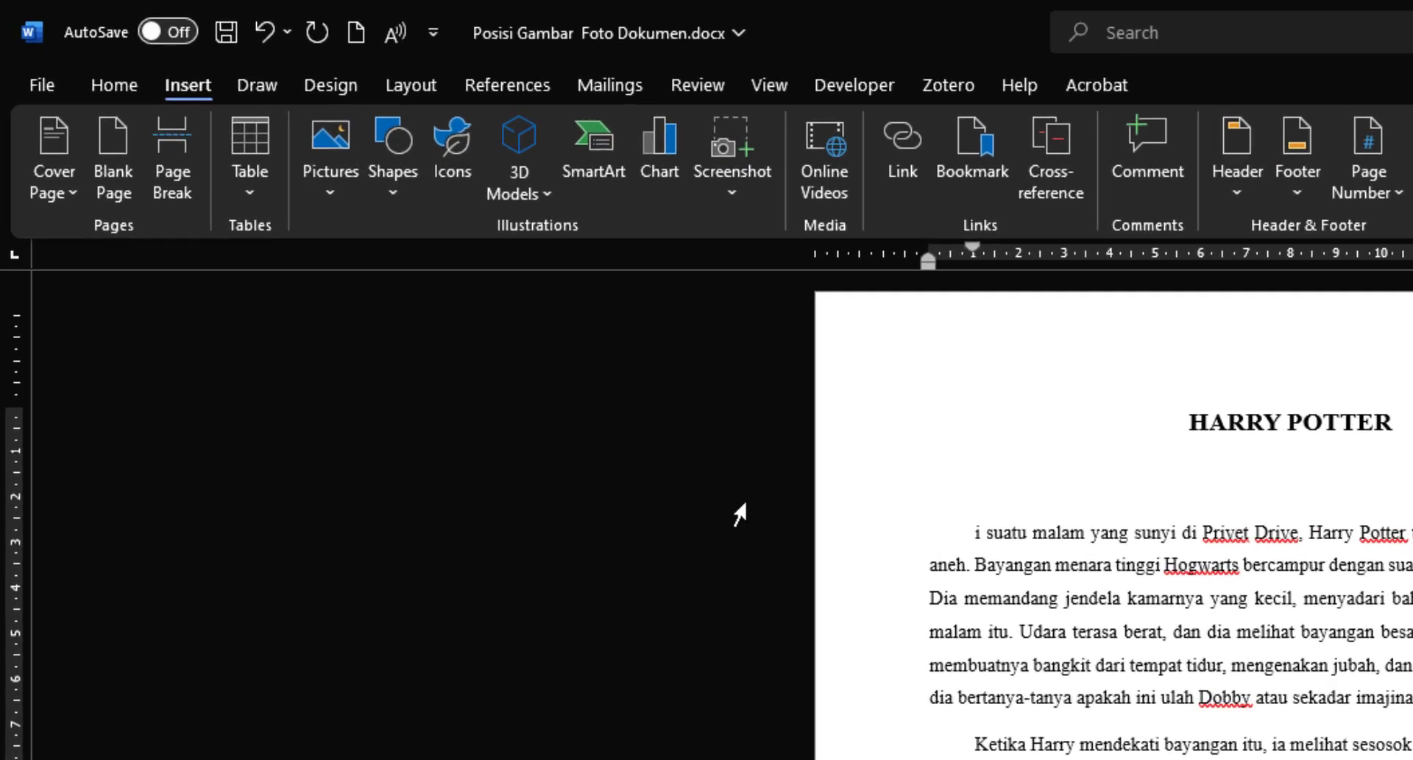
Step: Insert the picture pngegg.png from the Downloads folder into the document and undo the insertion
left_click(134, 96)
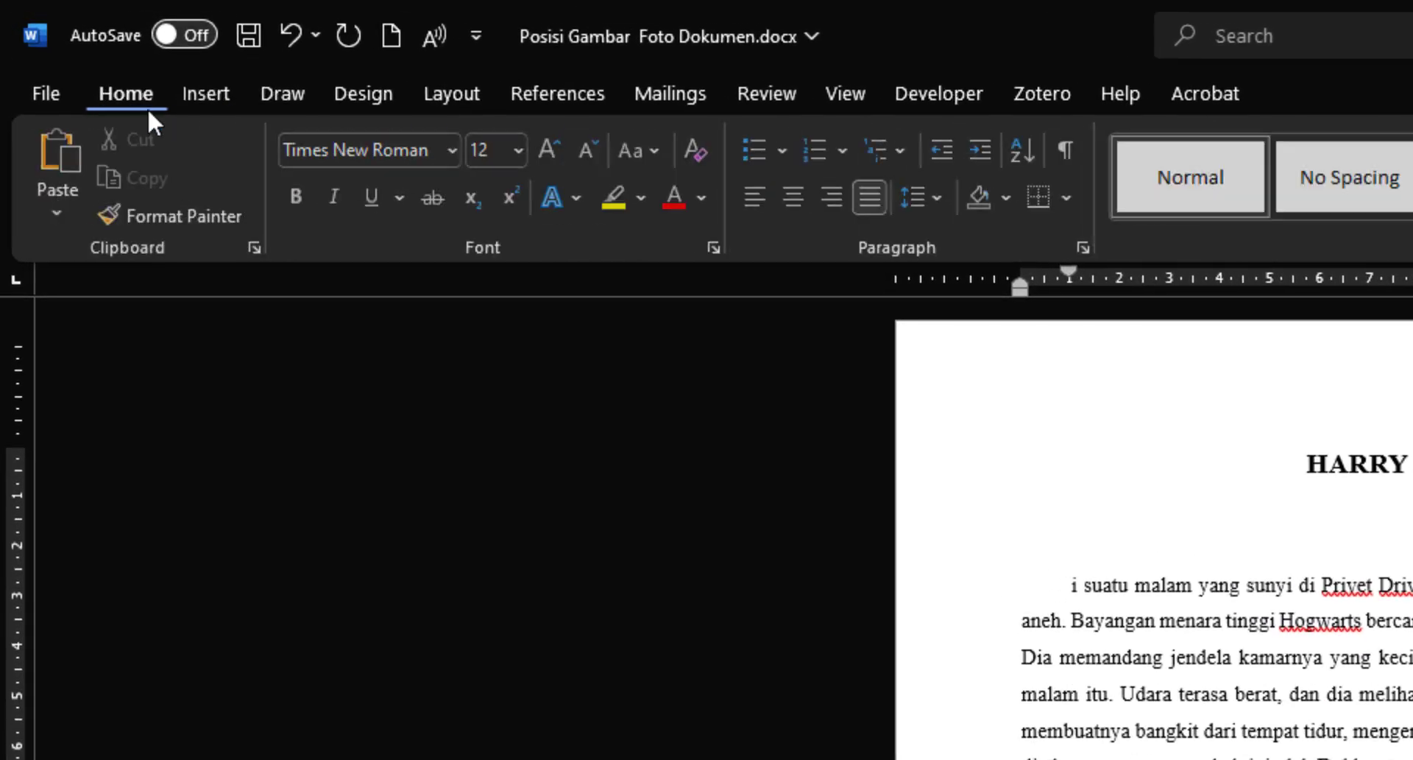
left_click(191, 85)
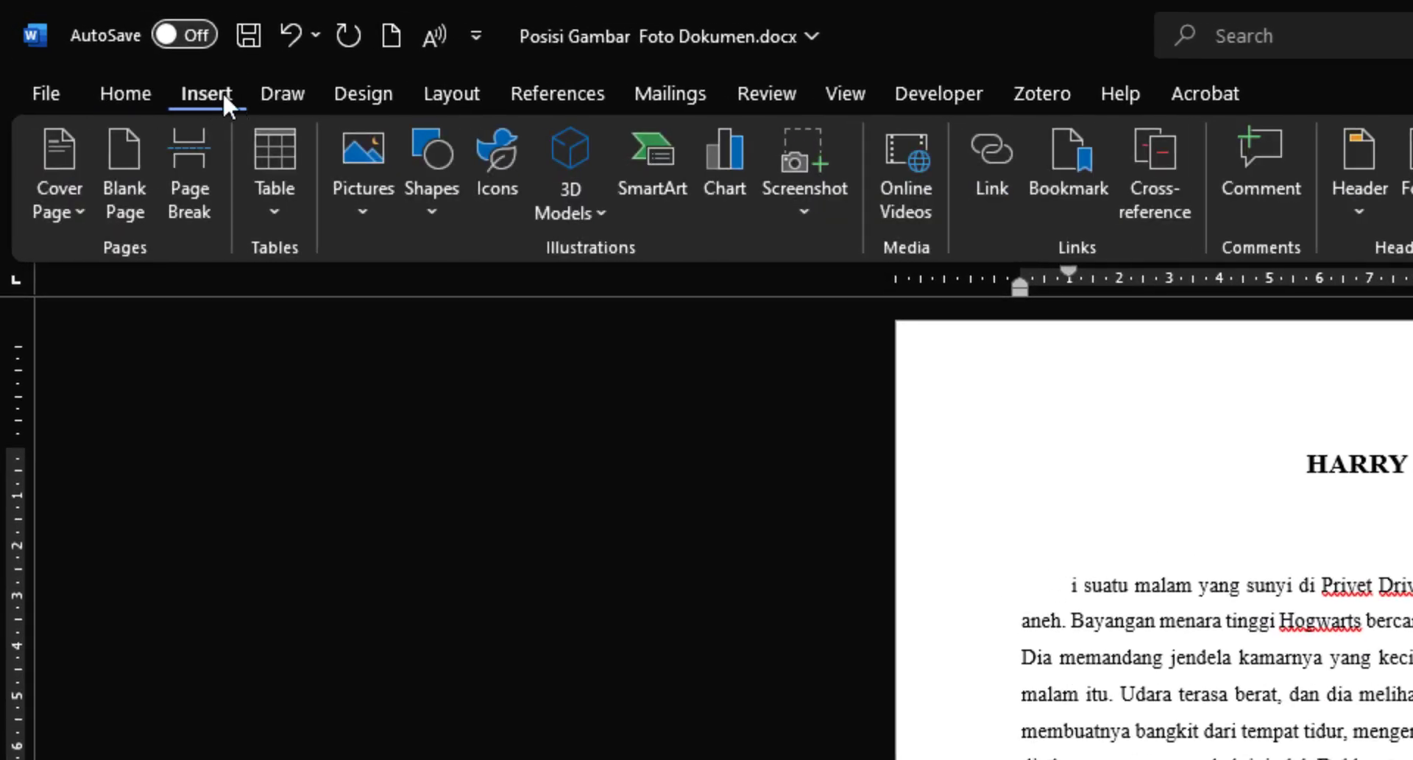
left_click(364, 213)
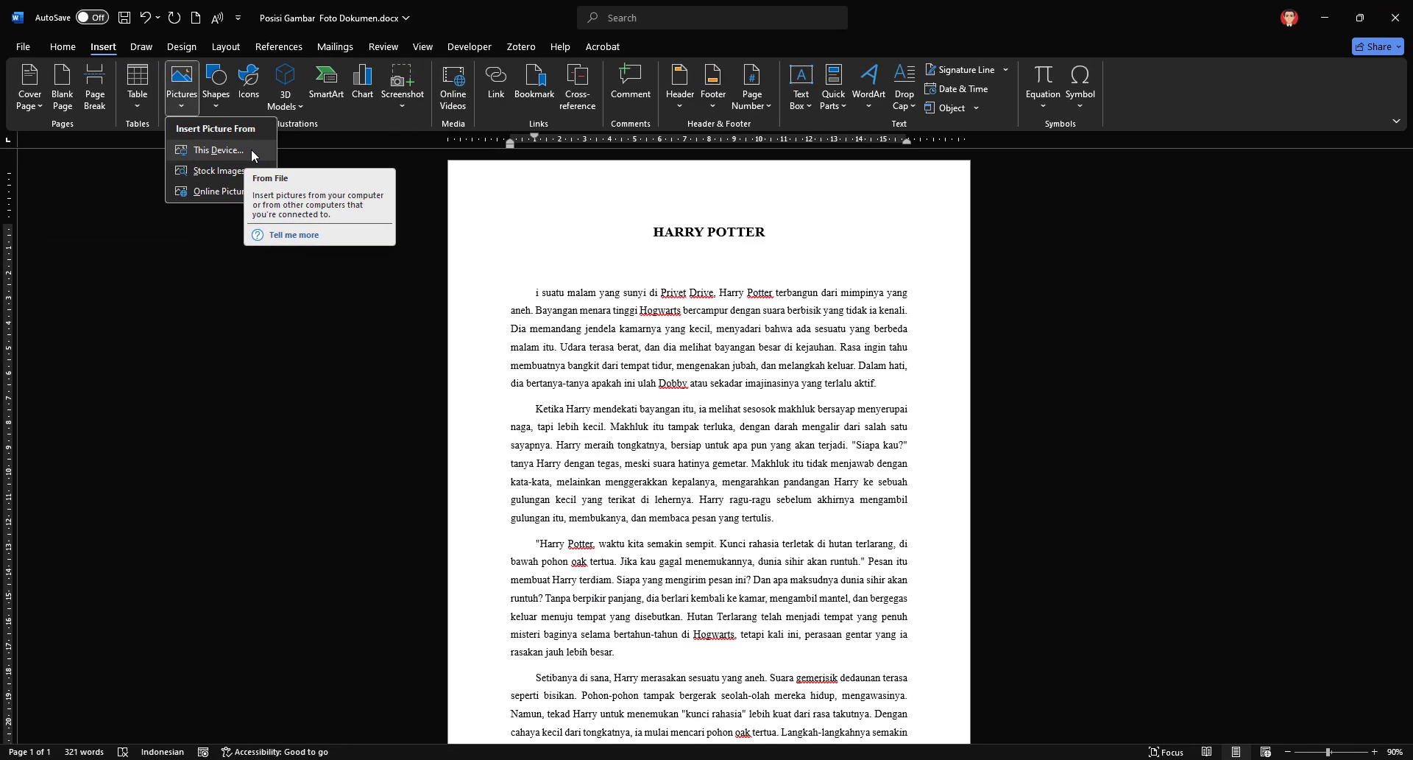
left_click(217, 150)
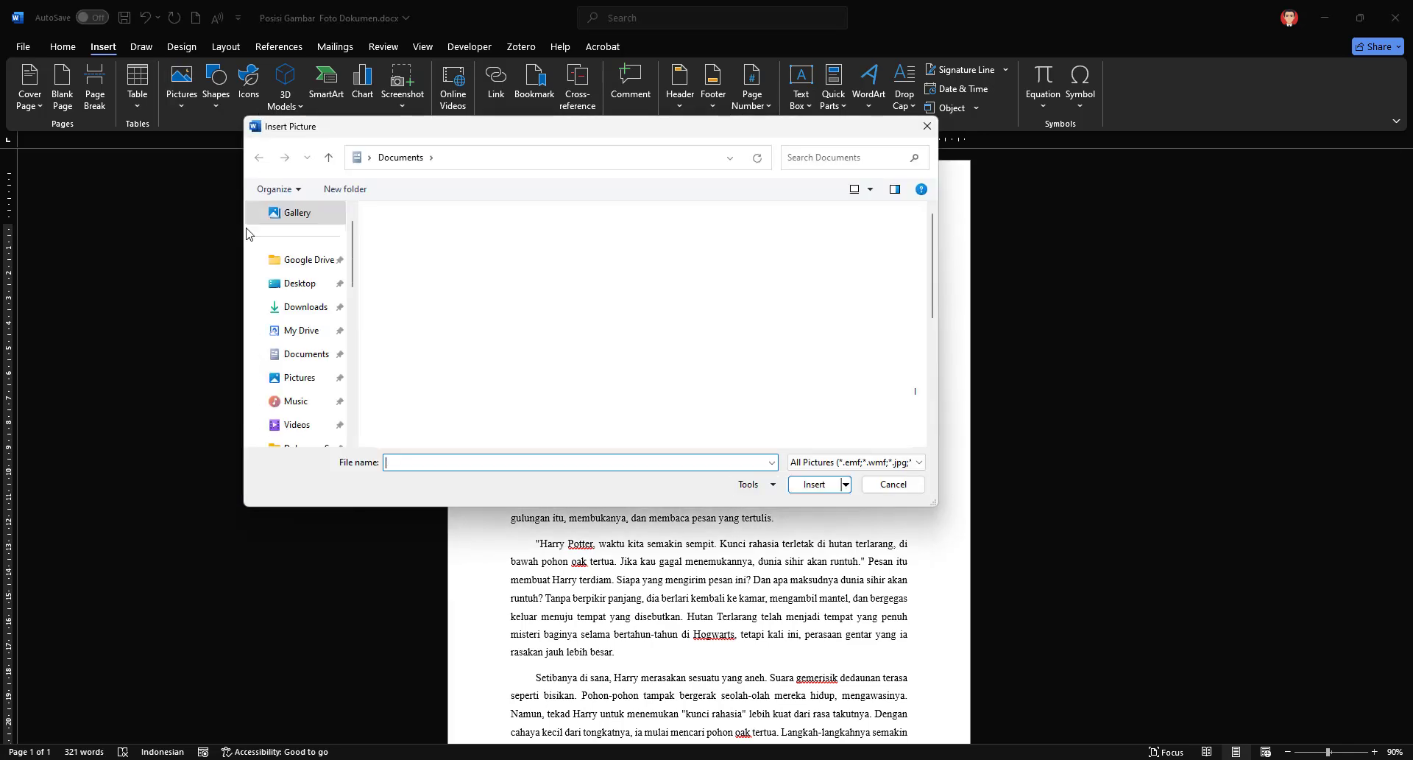
left_click(315, 307)
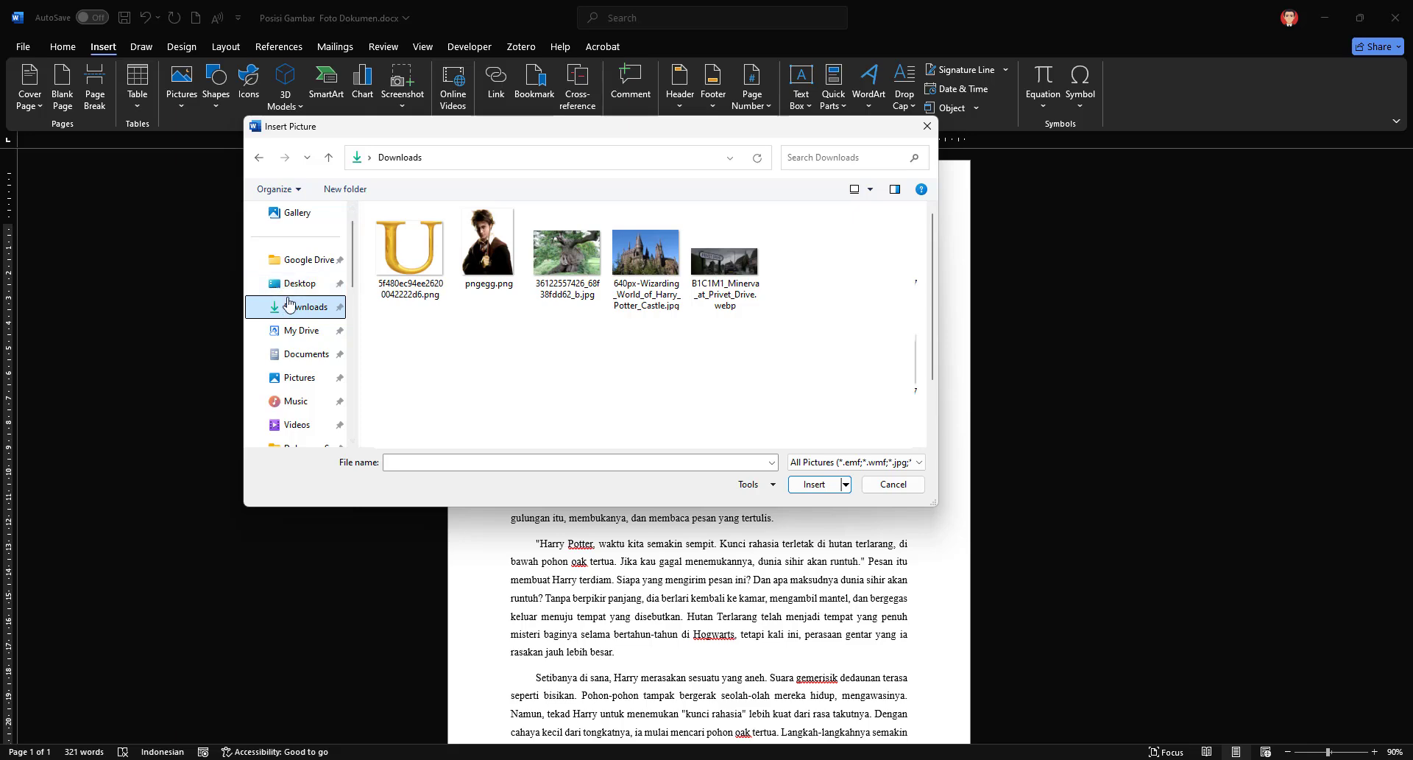
left_click(489, 250)
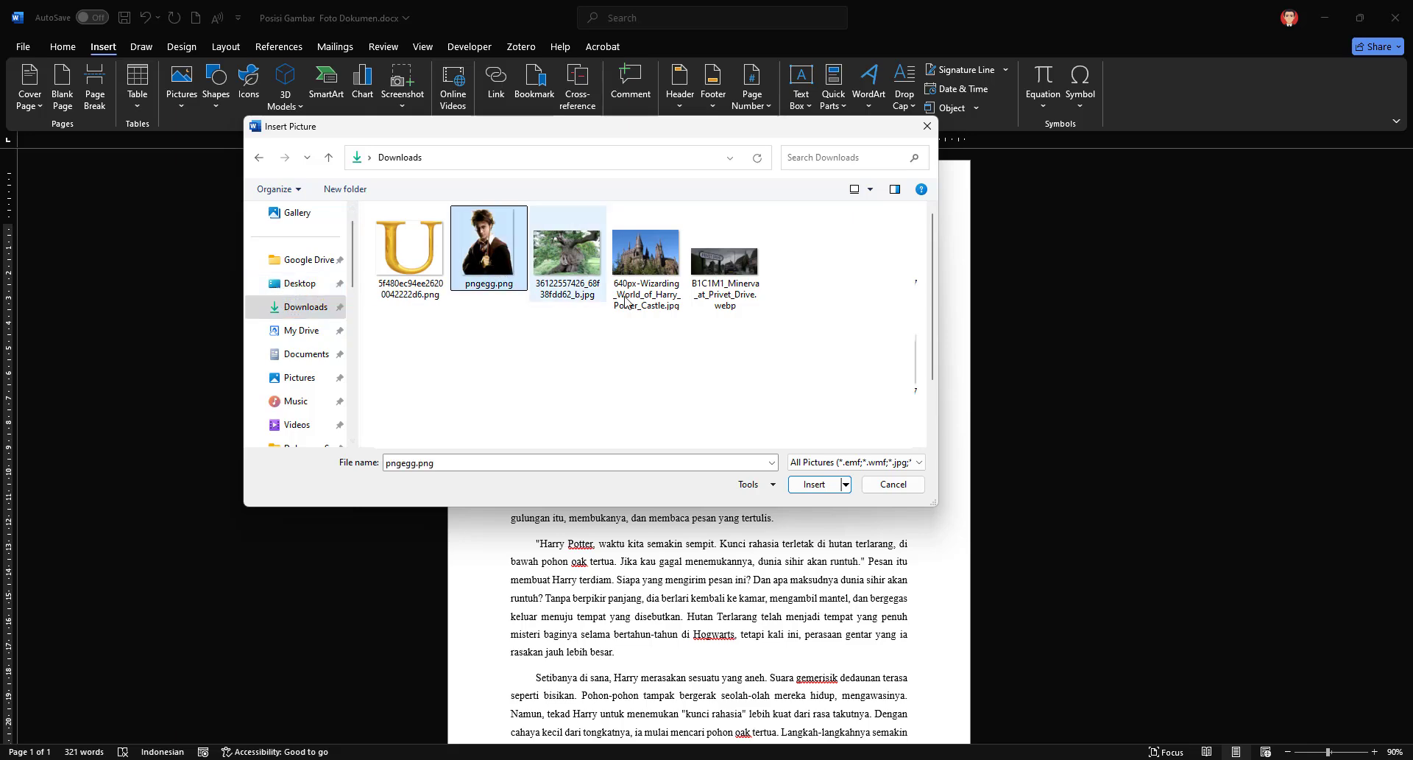
left_click(813, 484)
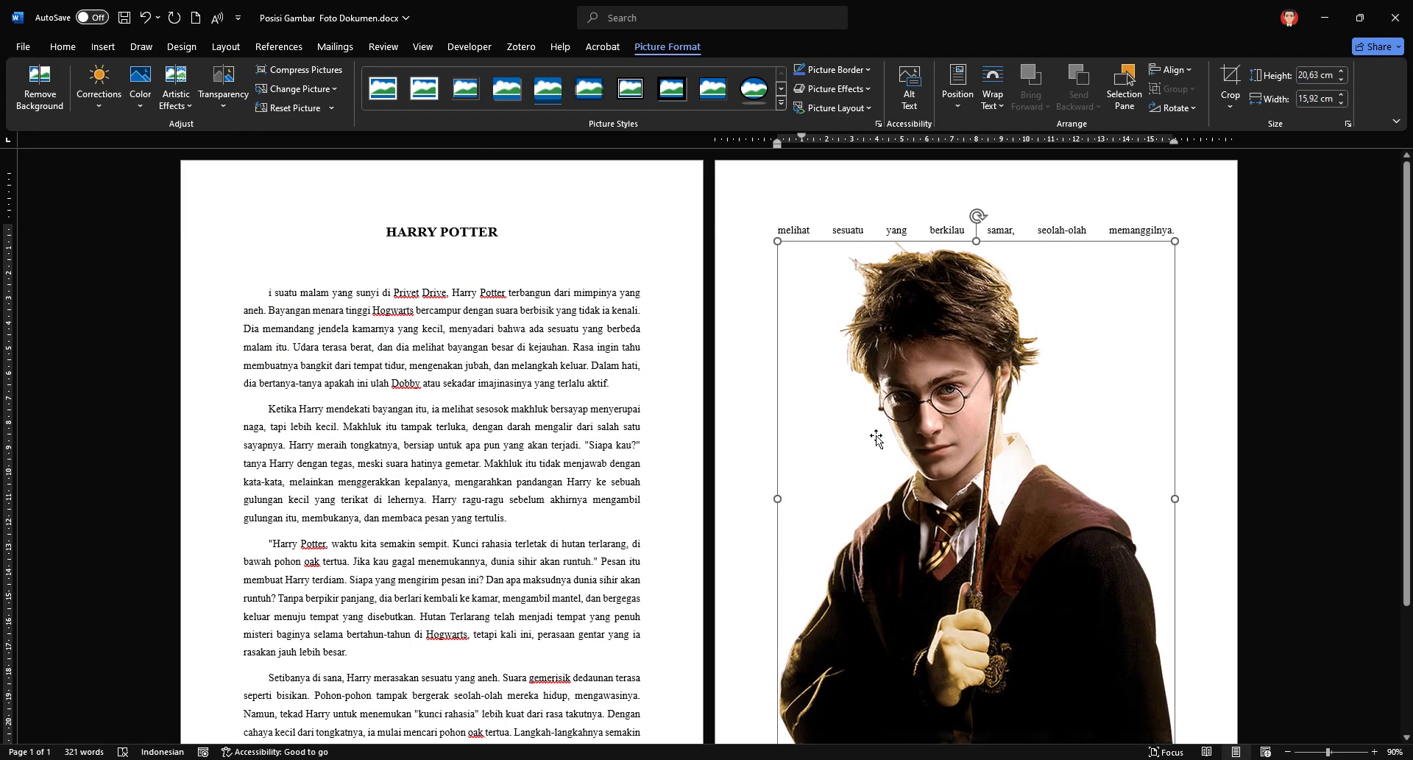
key("ctrl+z")
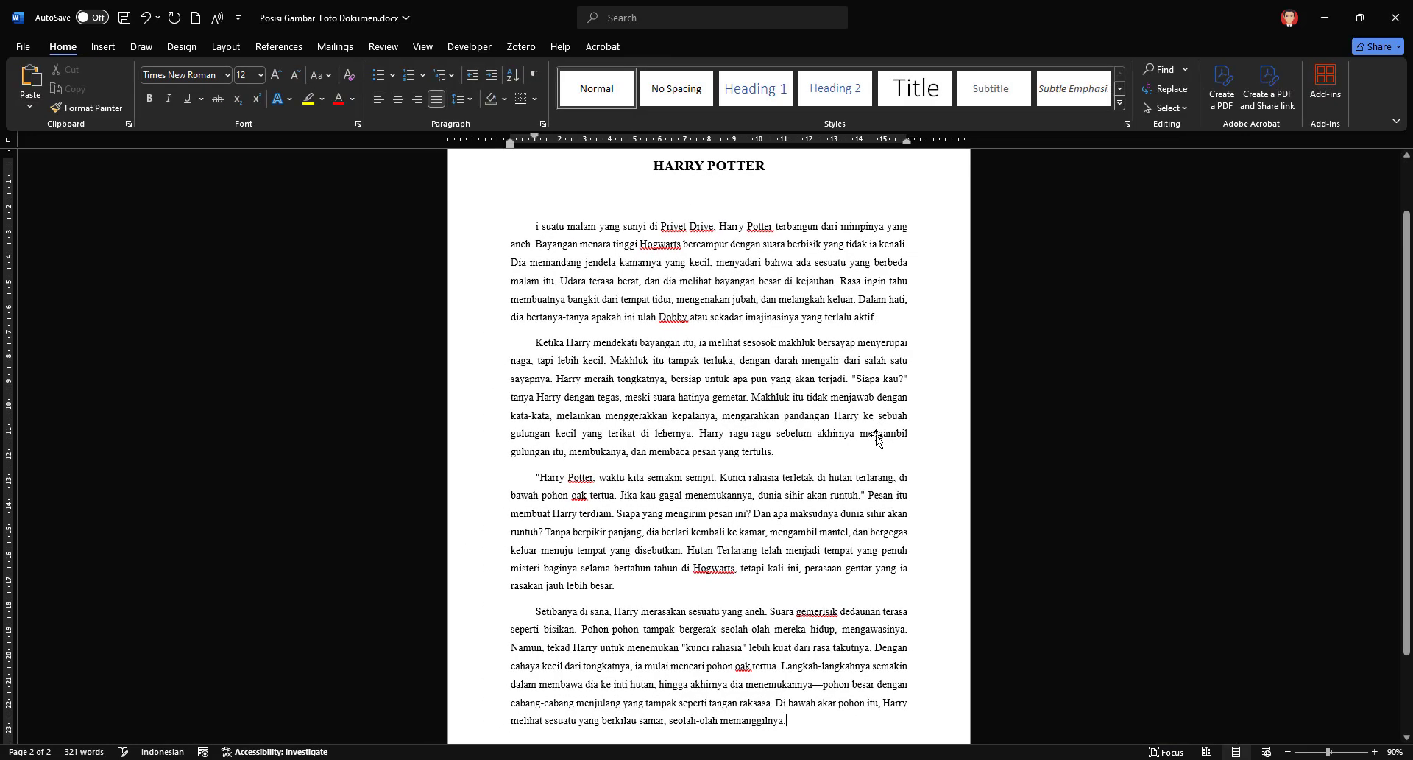
scroll(576, 279, "up", 1)
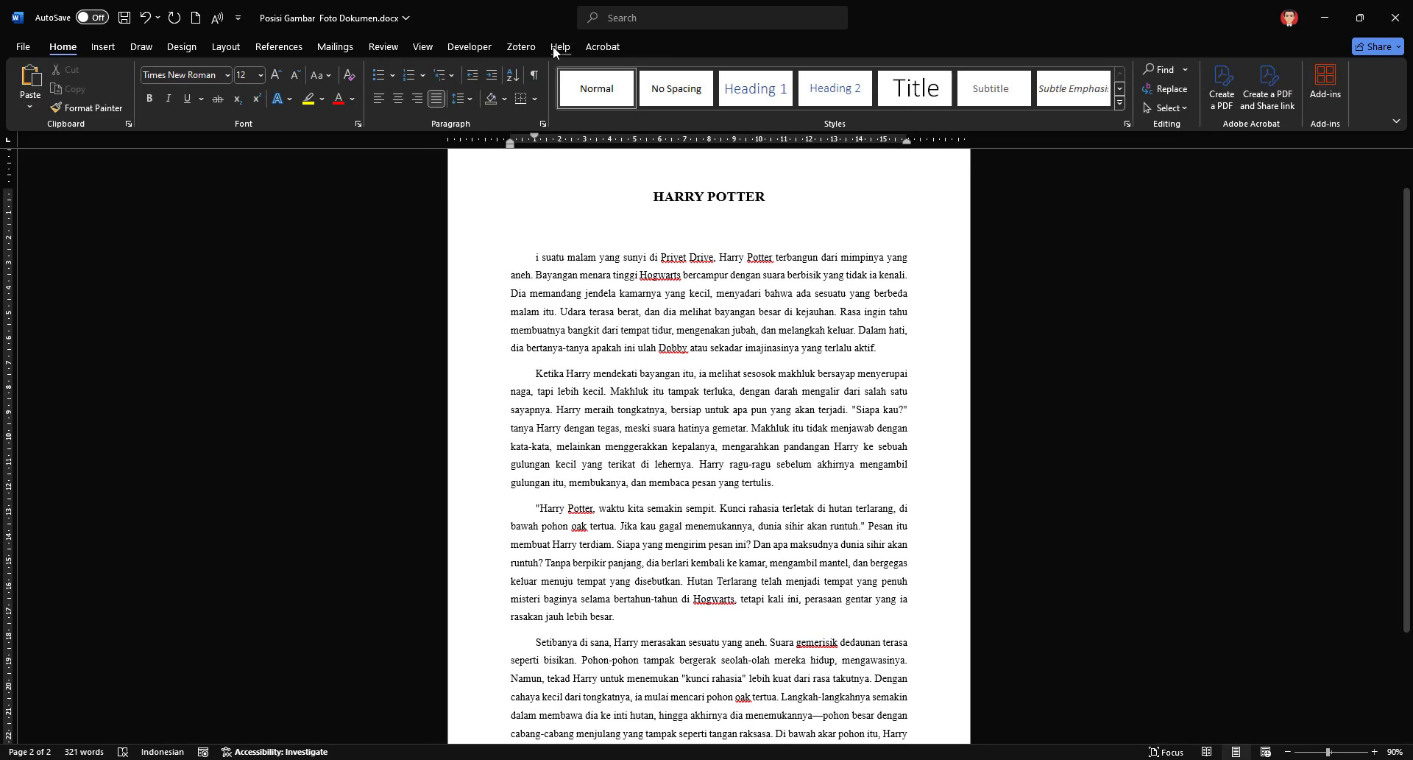
Step: Place pngegg.png from the Downloads folder window into the document and maximize the document window
left_click_drag(532, 10, 340, 57)
left_click(931, 471)
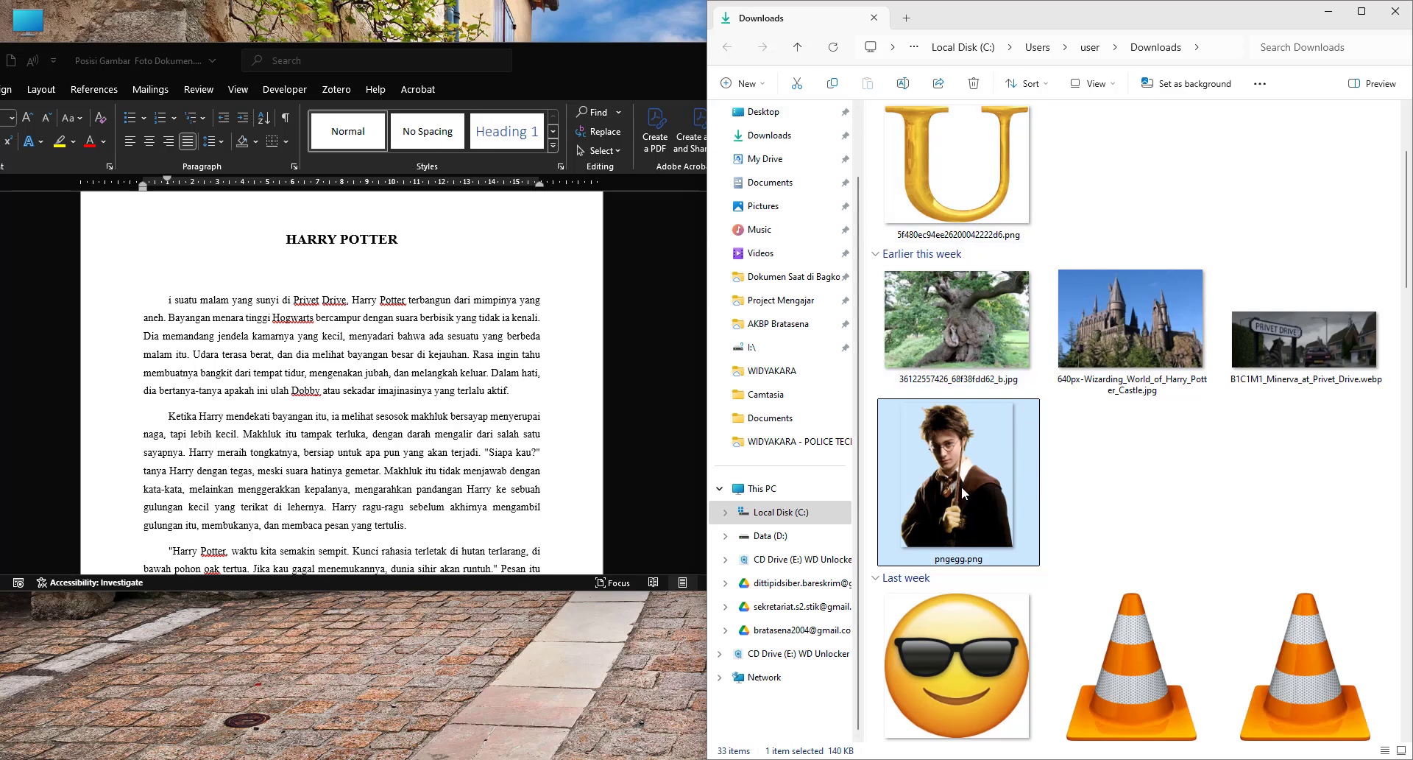
left_click_drag(961, 479, 314, 342)
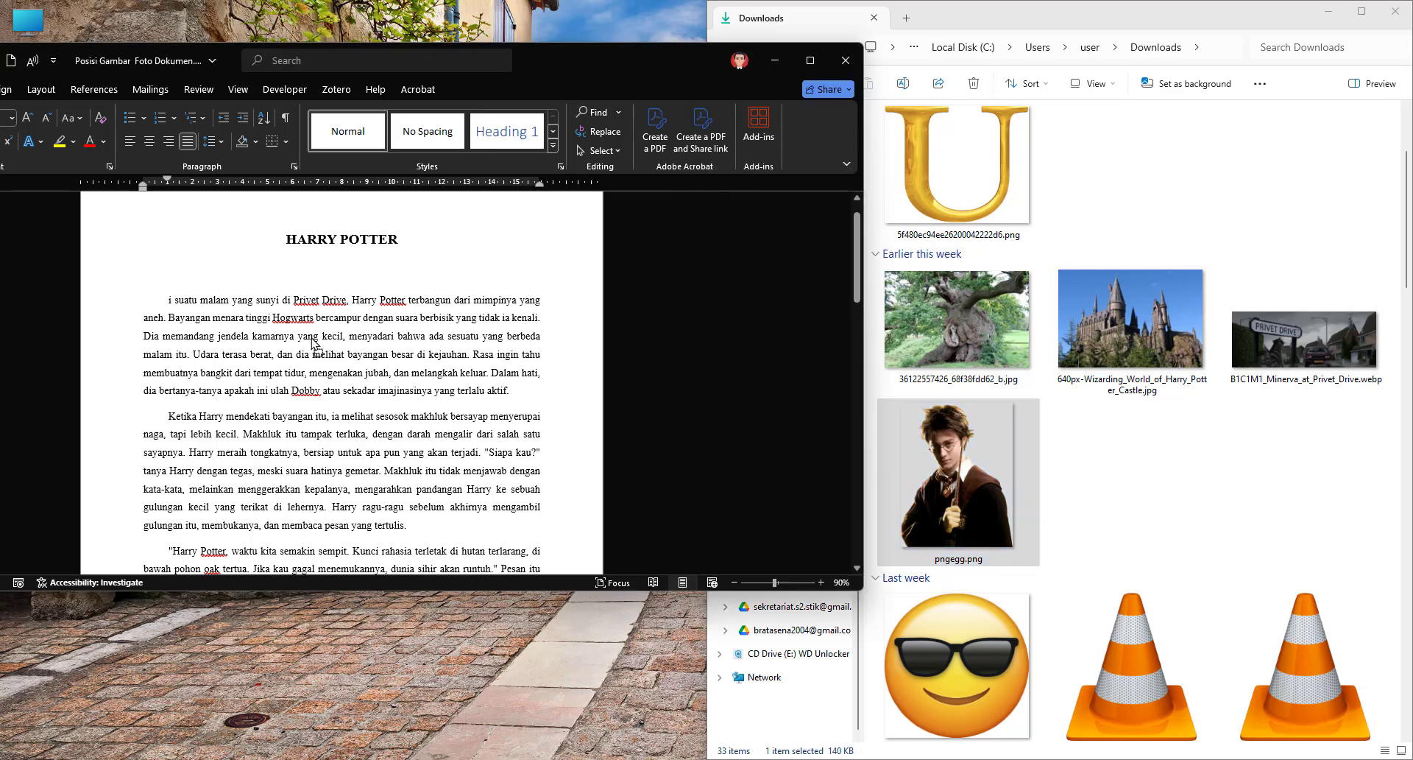
left_click(812, 60)
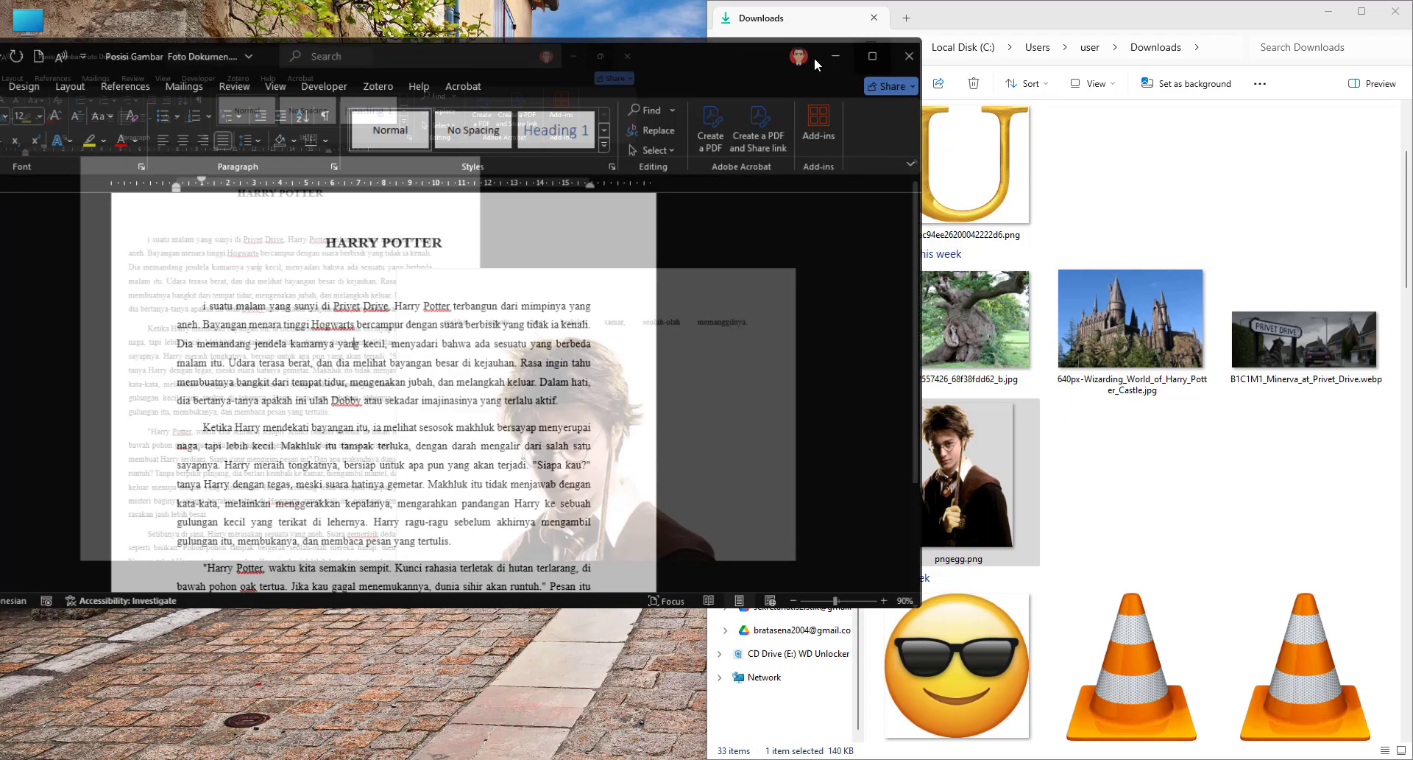
left_click(978, 403)
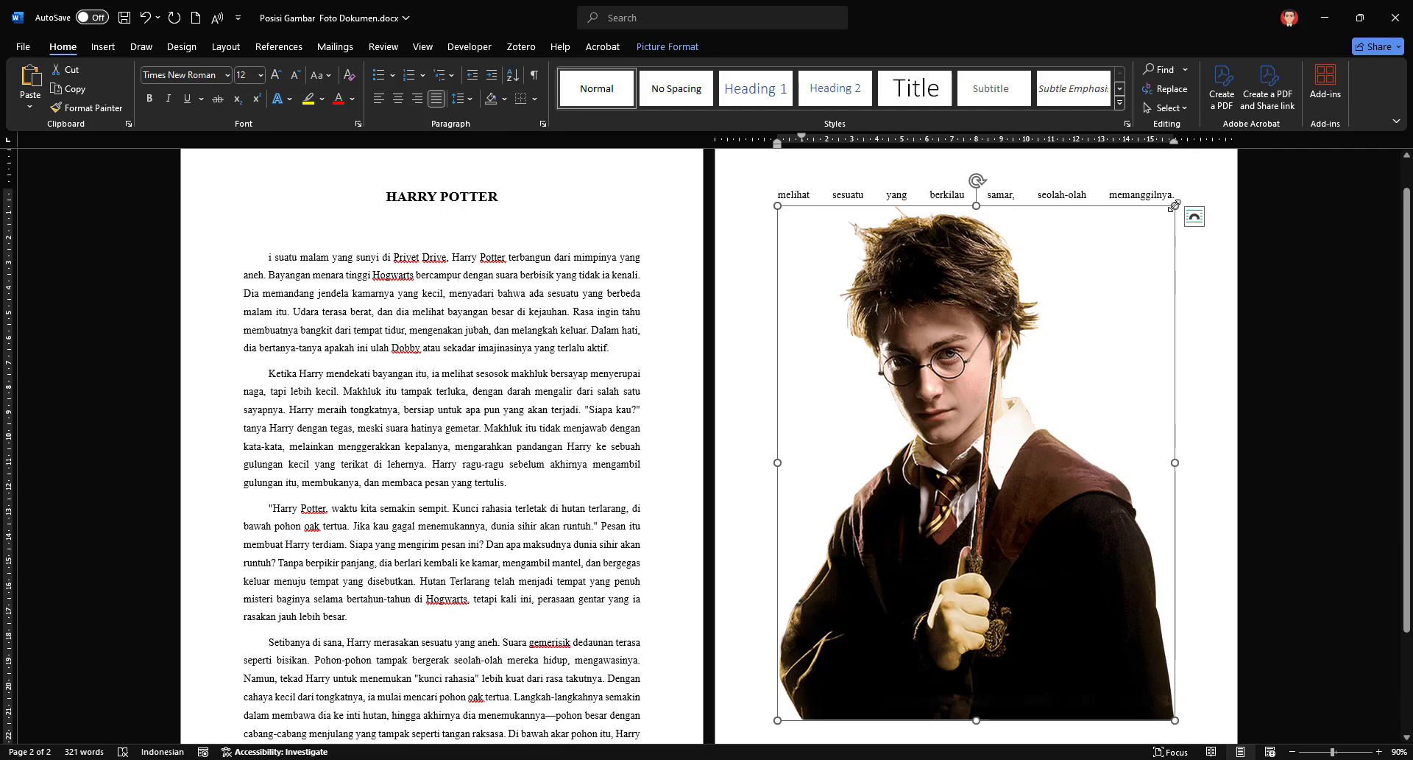
Step: Shrink the picture proportionally to about 7.2 cm high and 5.56 cm wide and move it into the first paragraph, inside the word "terasa"
left_click_drag(1174, 207, 936, 331)
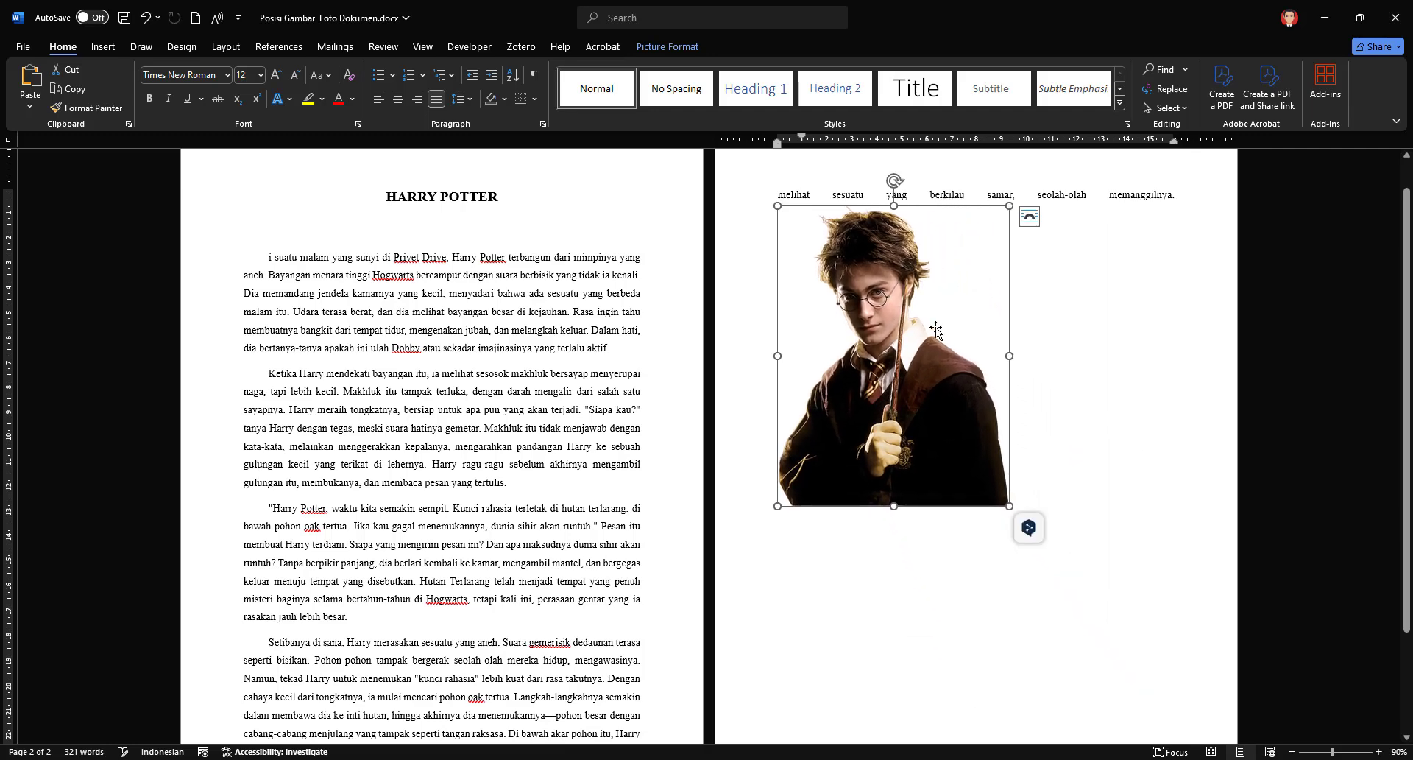
left_click_drag(991, 221, 901, 326)
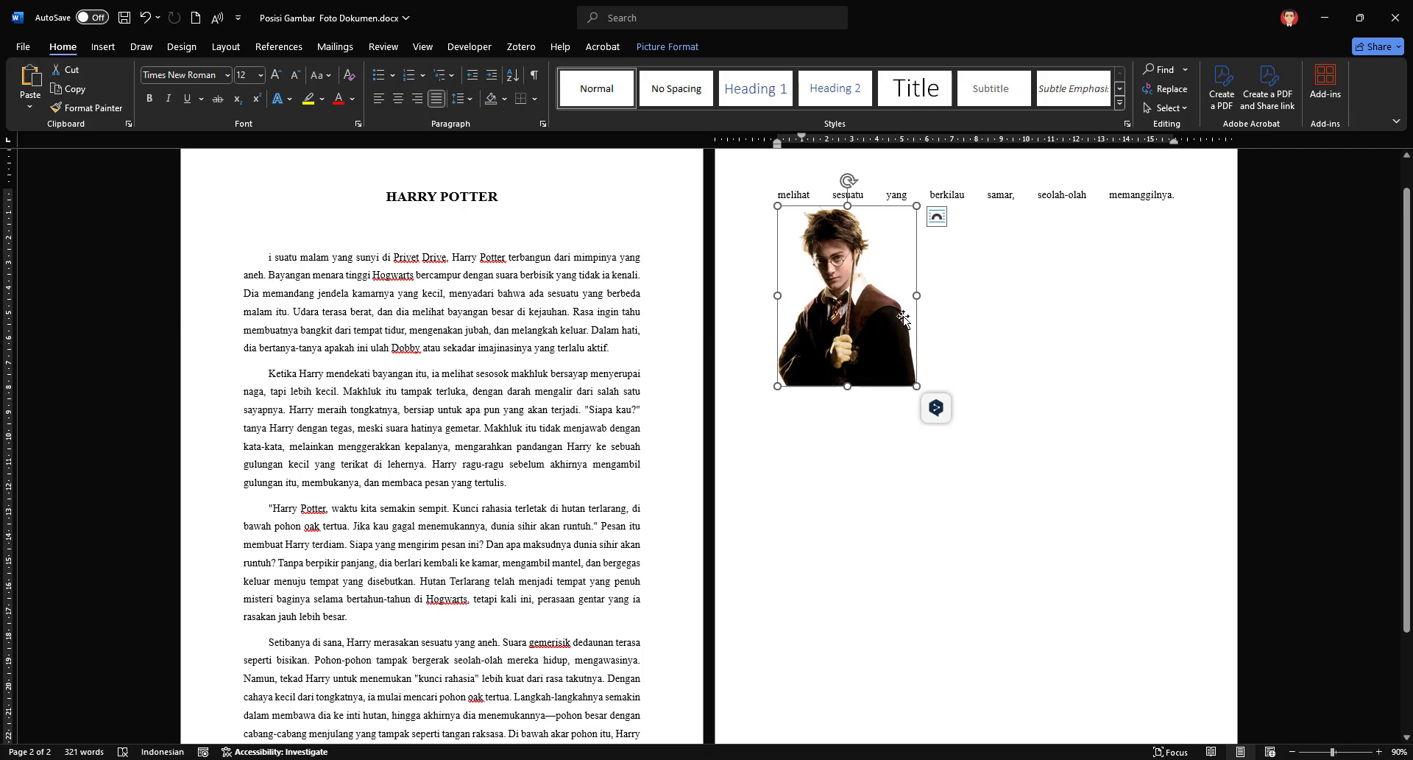
left_click_drag(839, 276, 339, 312)
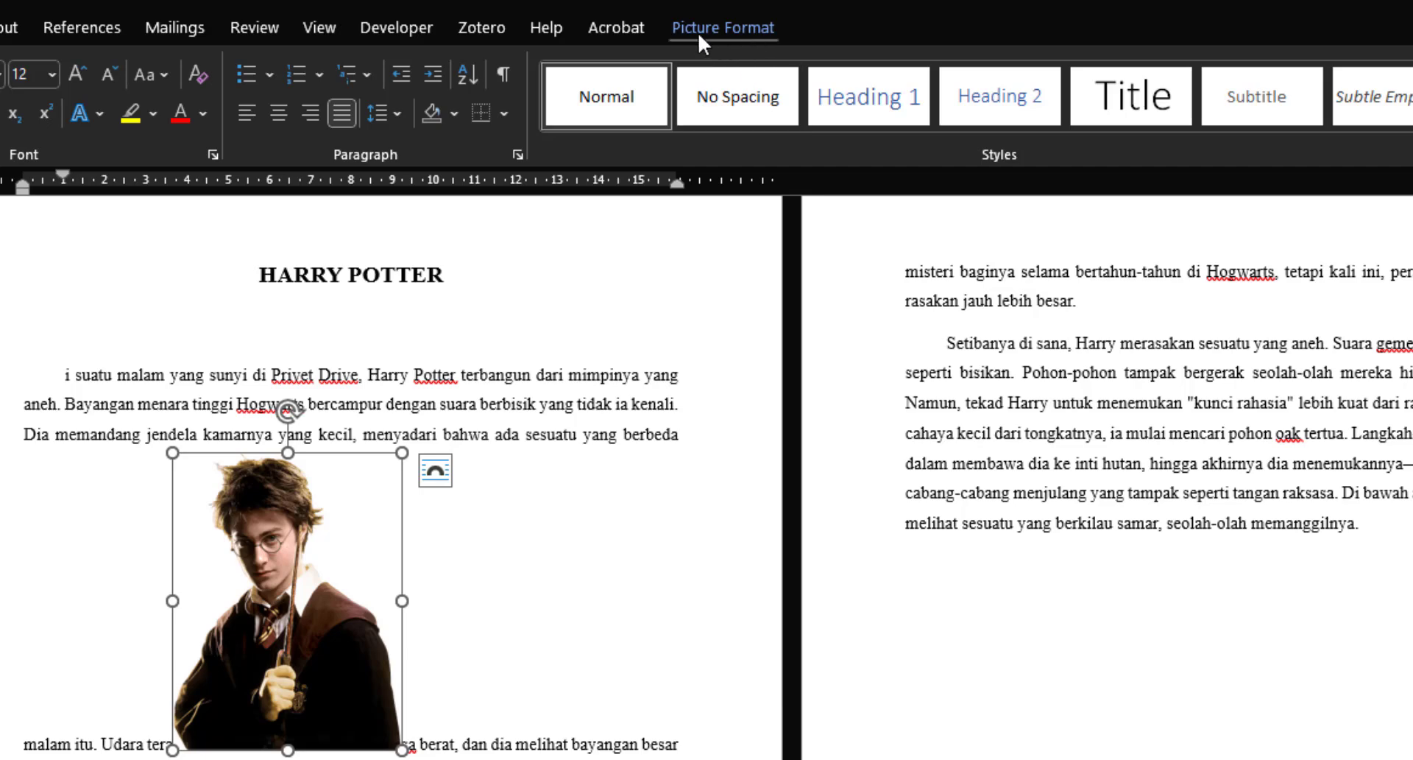
Step: Try placing the picture with text wrapping at the page's top left and at its top center
left_click(727, 31)
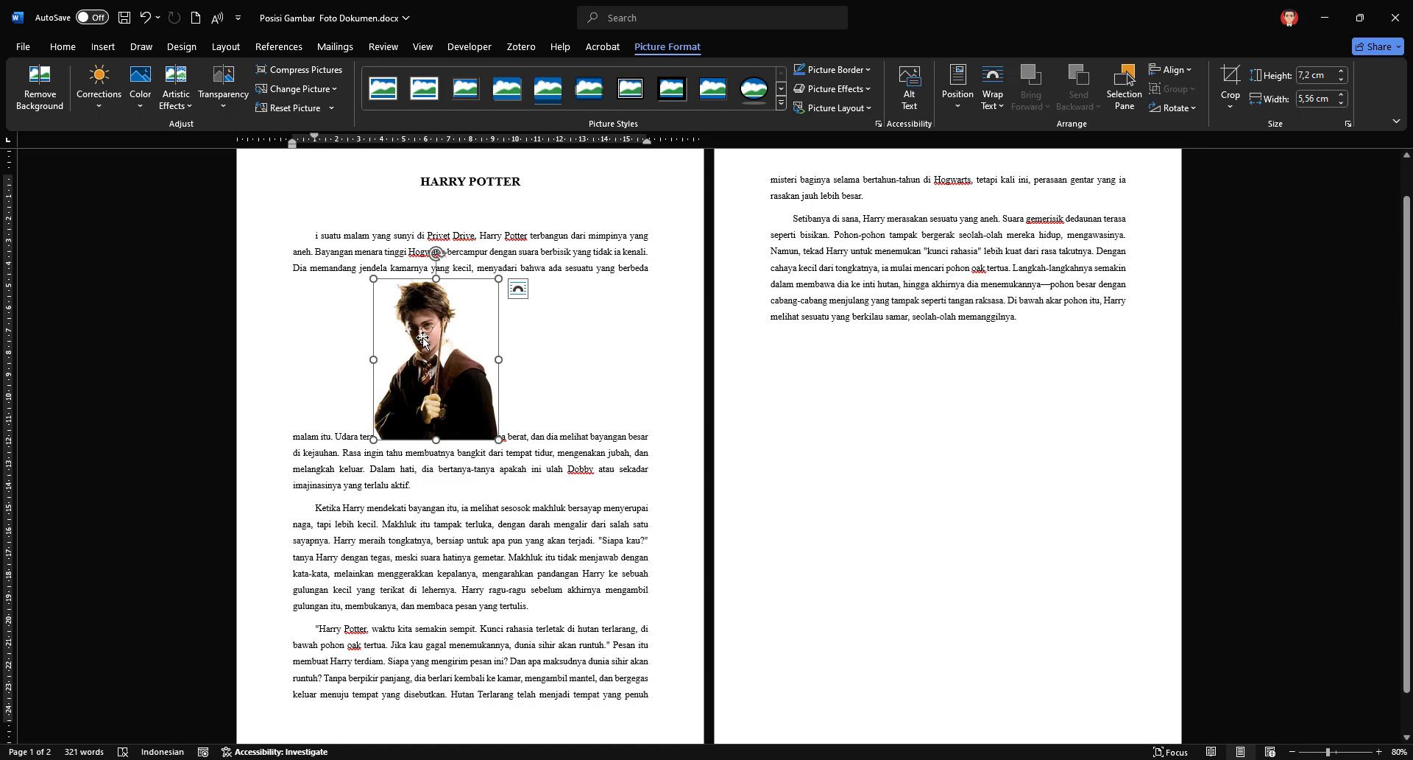
left_click(578, 453)
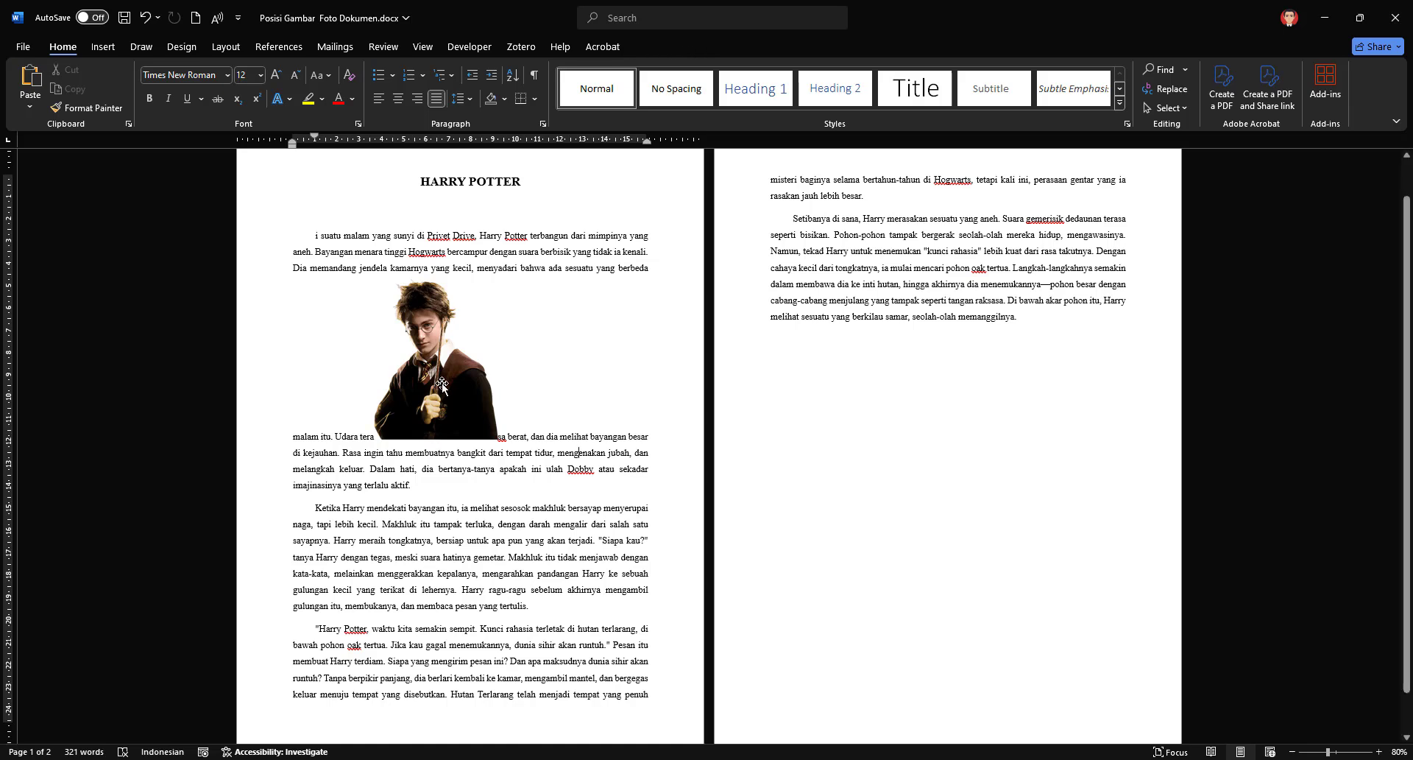
left_click(441, 308)
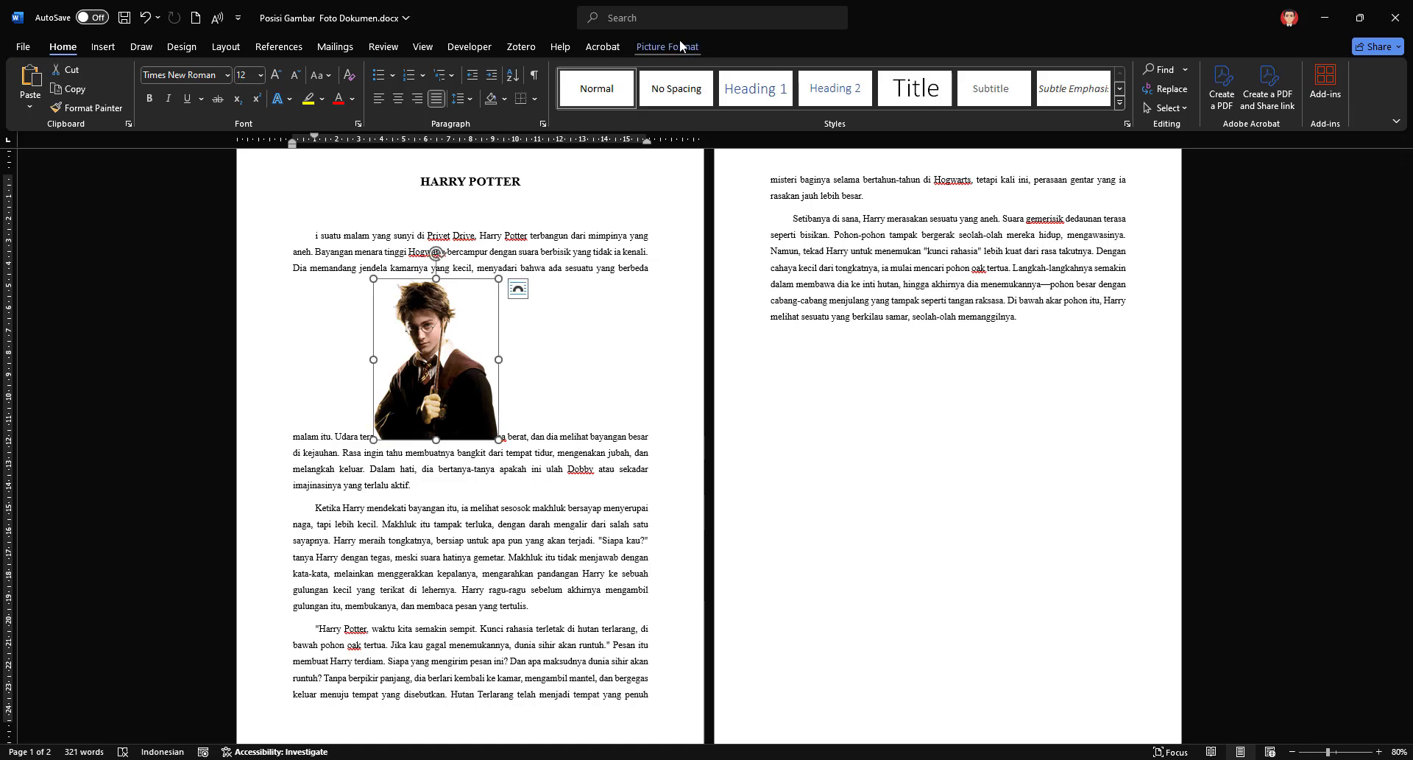
left_click(680, 46)
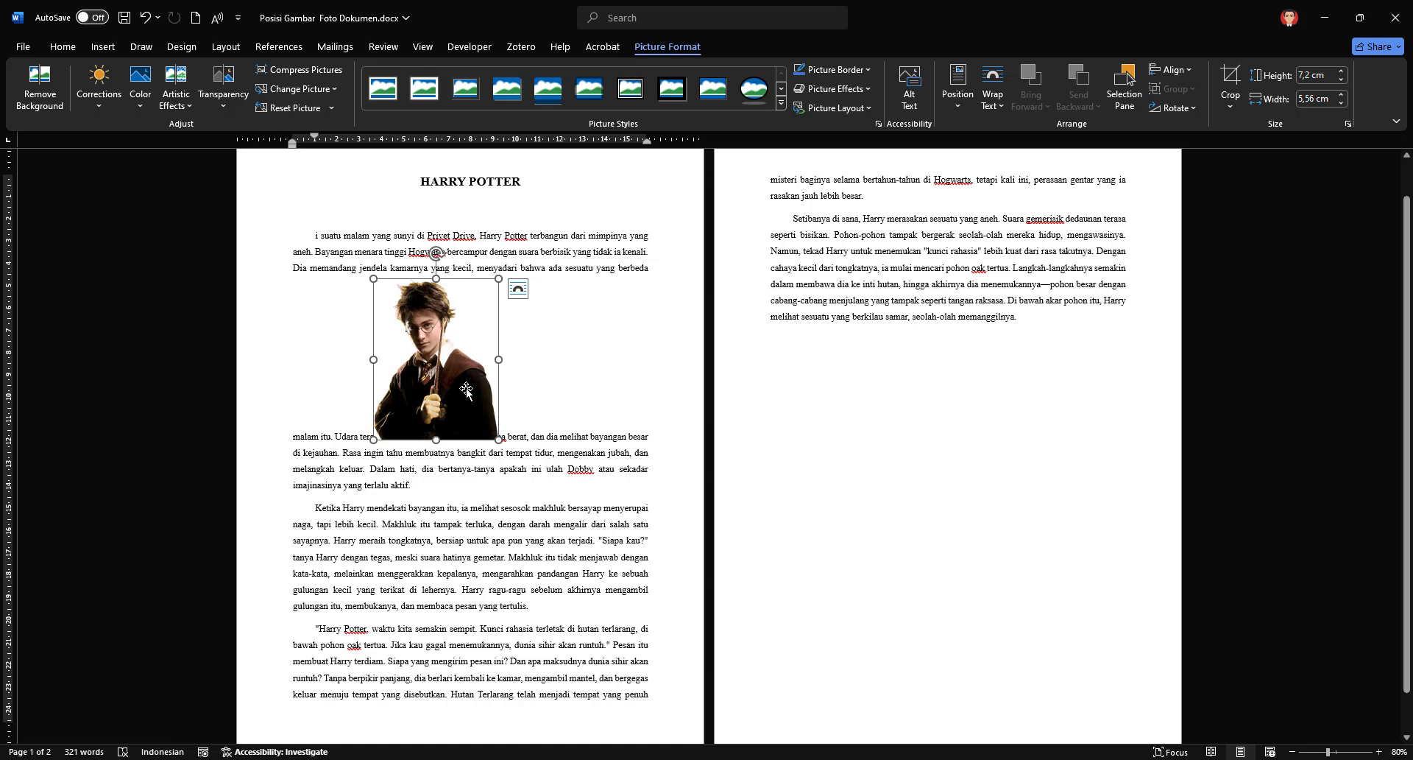
left_click(962, 111)
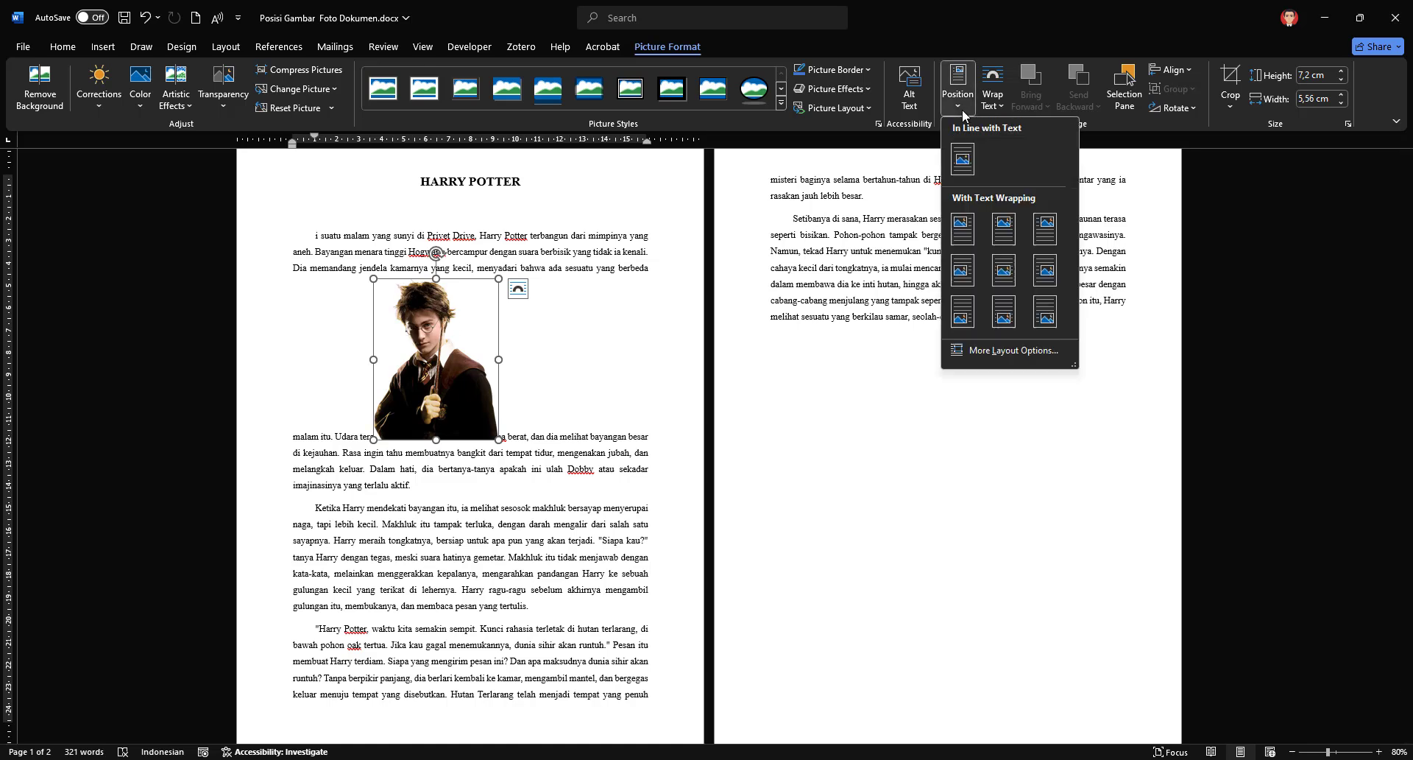
left_click(964, 233)
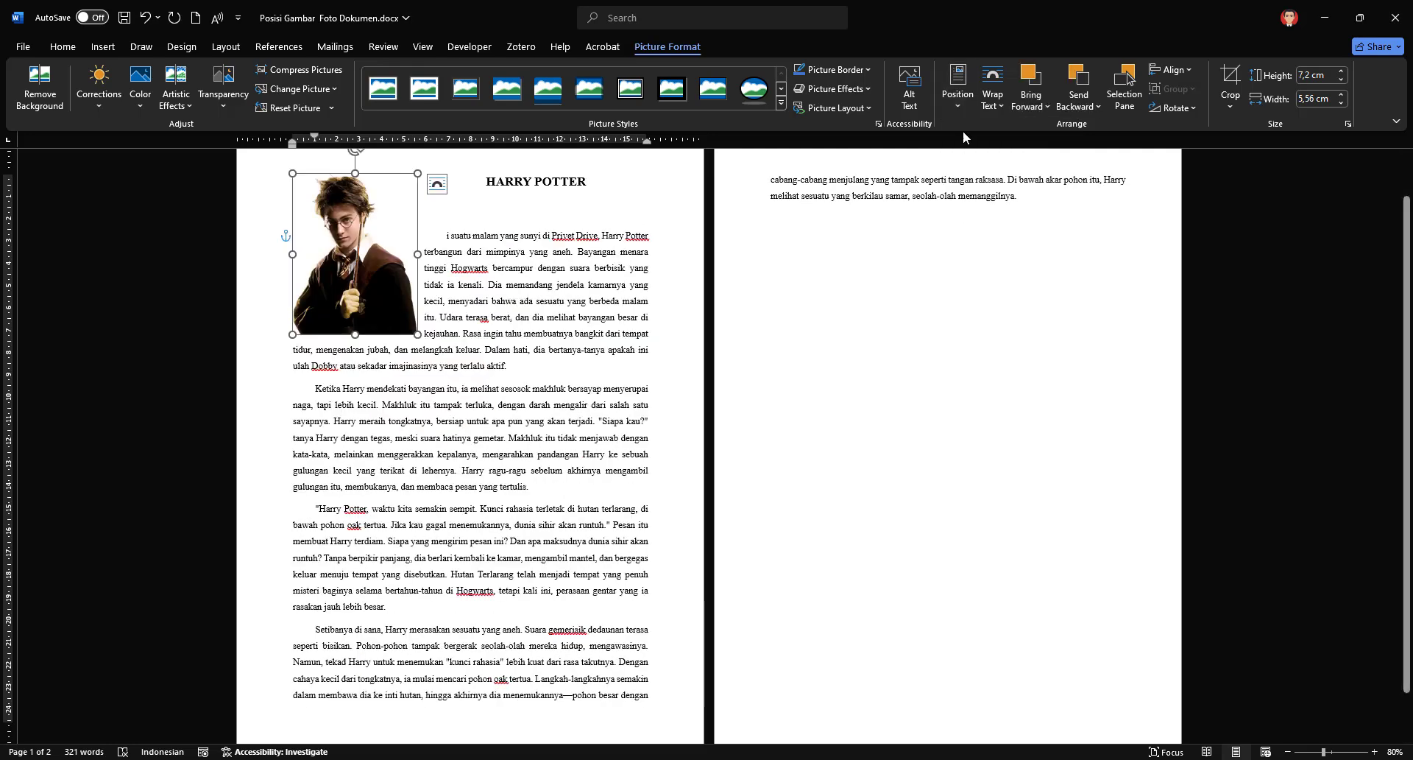
left_click(958, 90)
left_click(1007, 234)
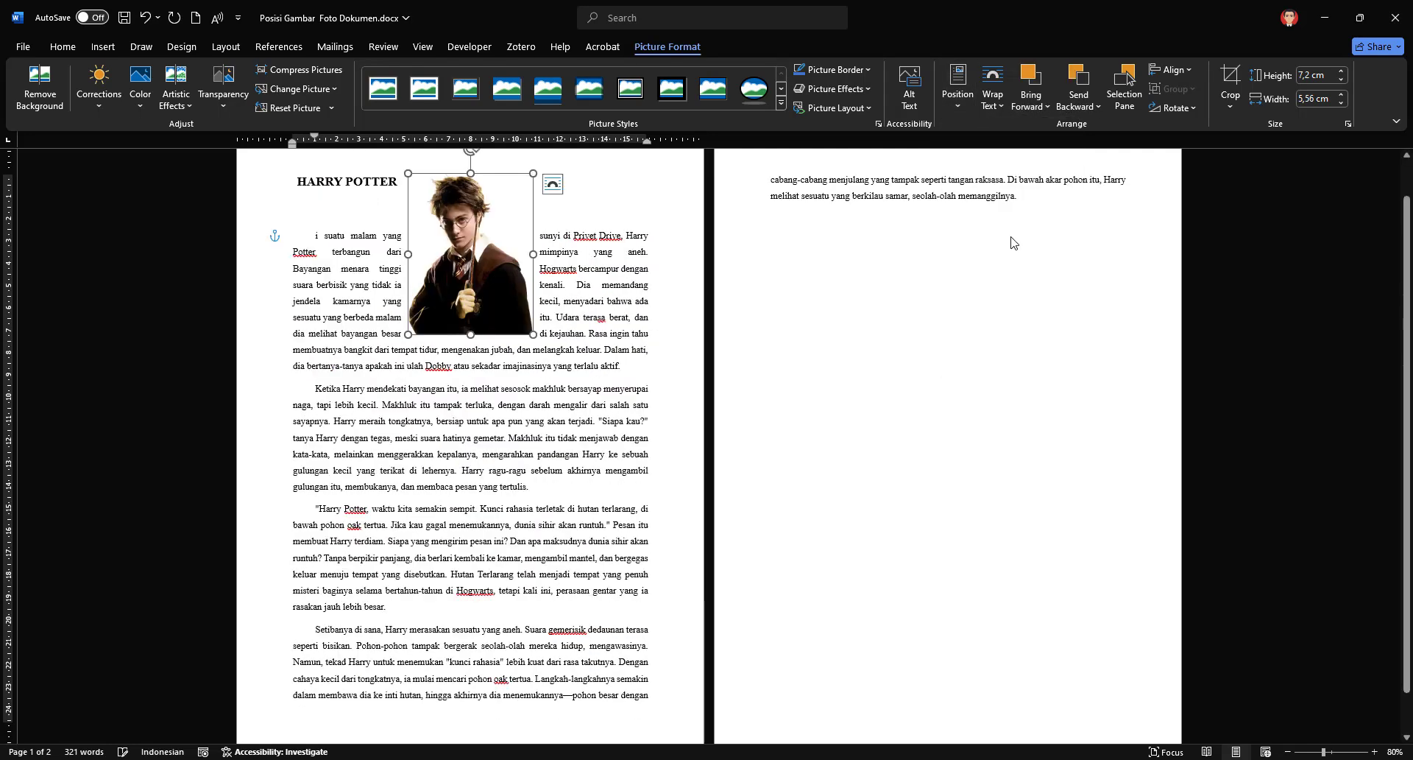
Step: Position the picture in the middle center of the page with text wrapping and move it up across the first and second paragraphs
left_click(966, 112)
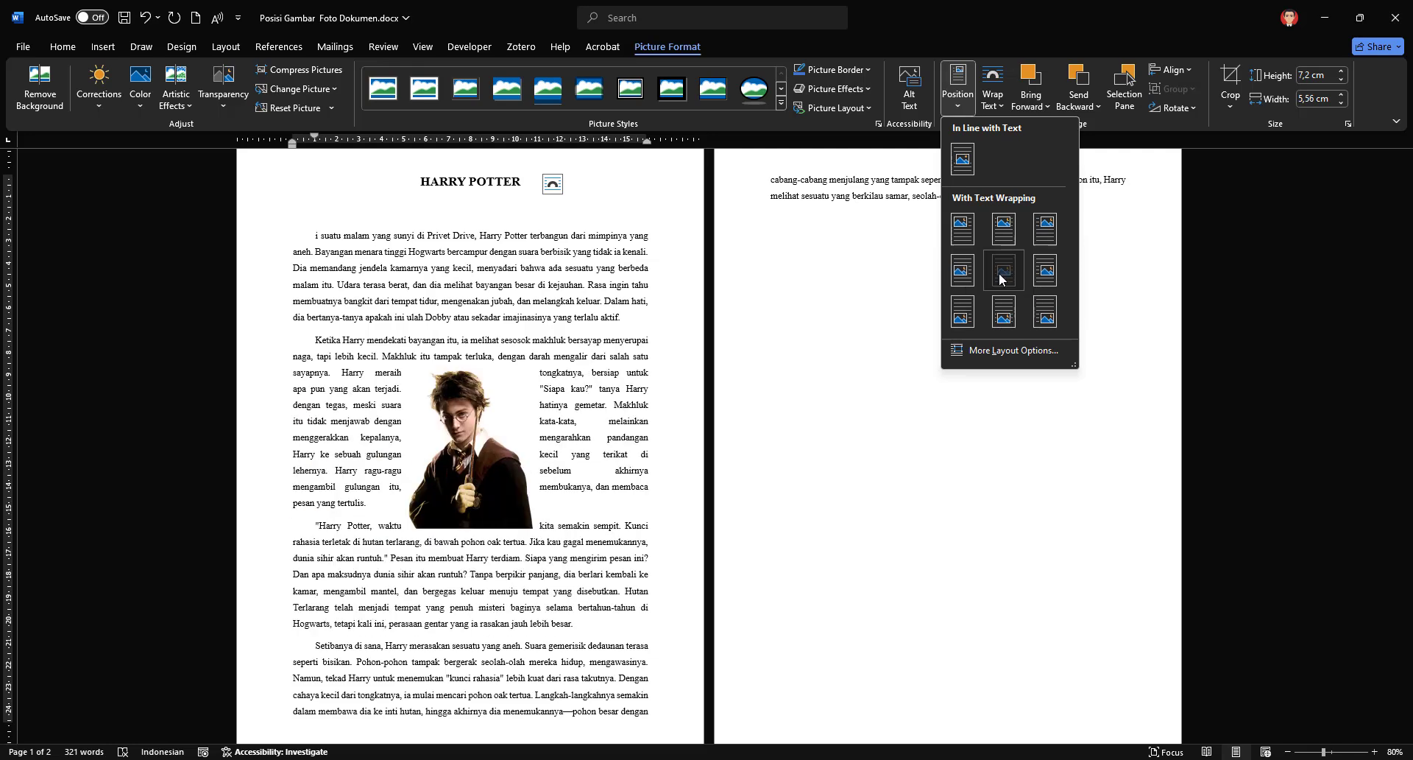
left_click(999, 278)
left_click_drag(456, 451, 482, 437)
scroll(482, 436, "up", 3)
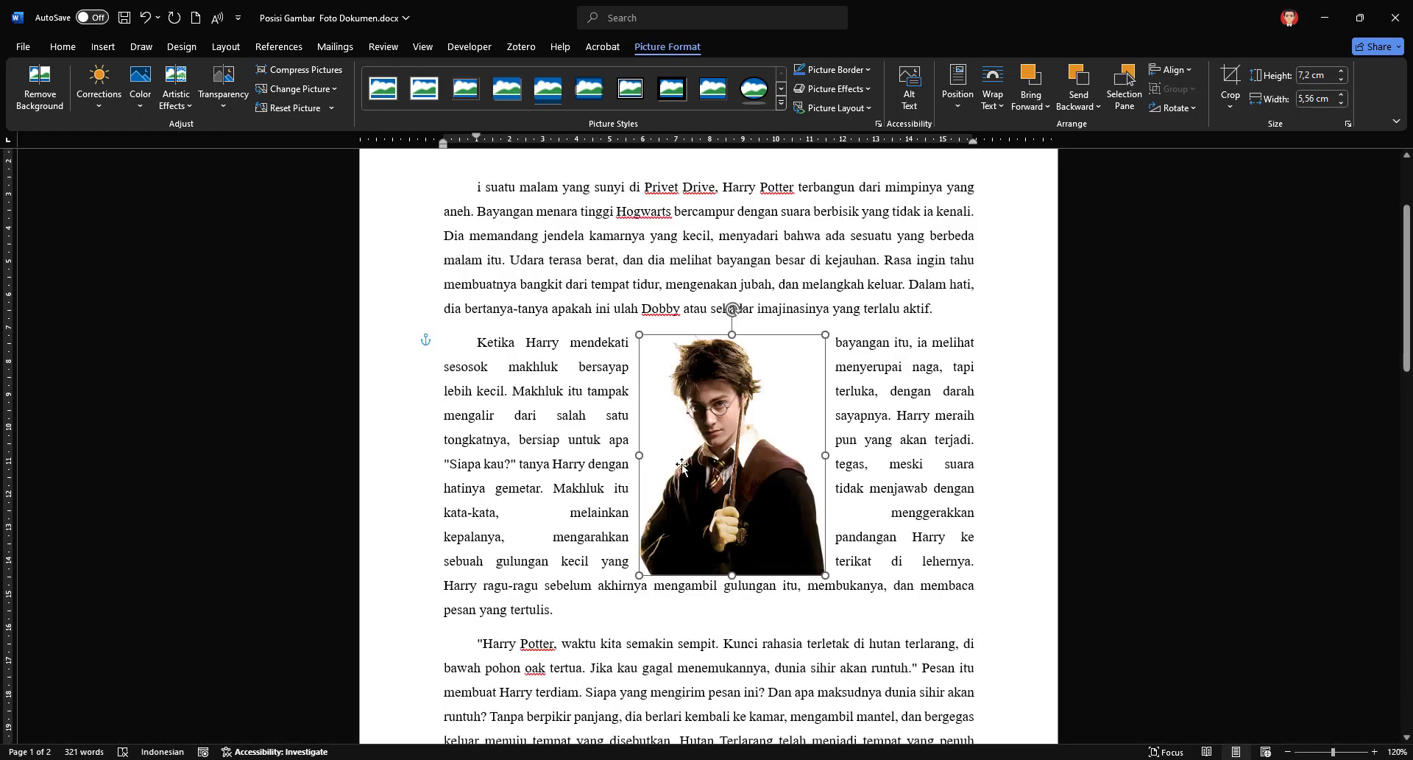
left_click_drag(682, 465, 665, 468)
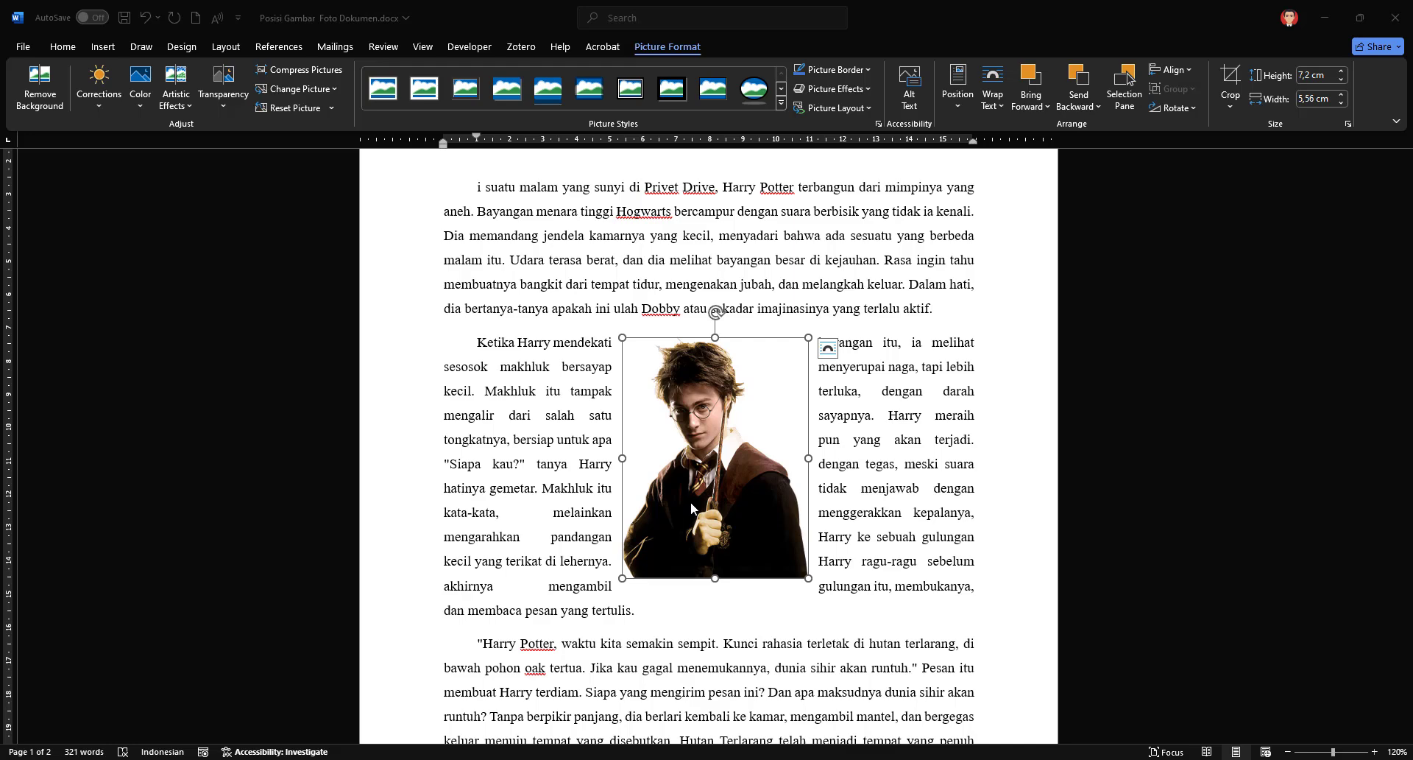
left_click(703, 471)
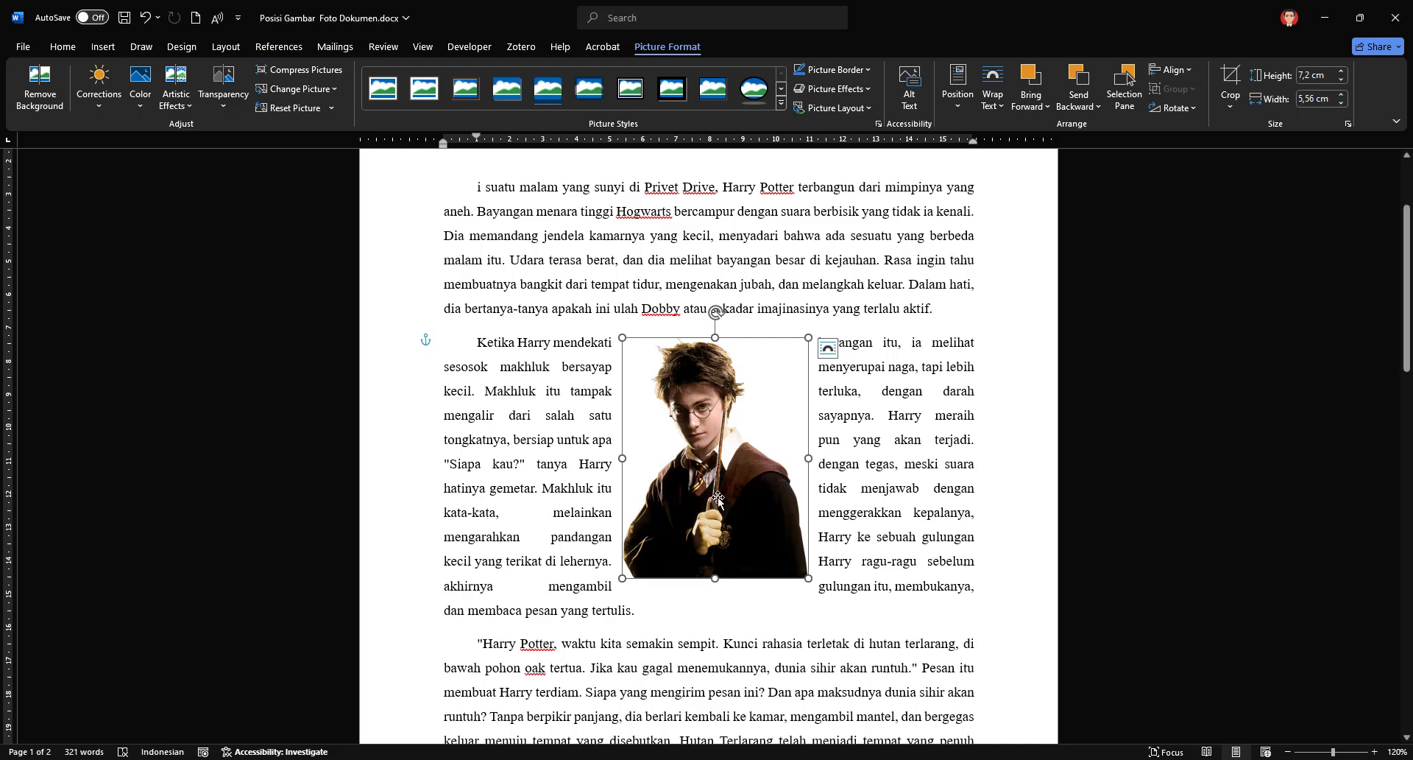
left_click_drag(718, 501, 711, 433)
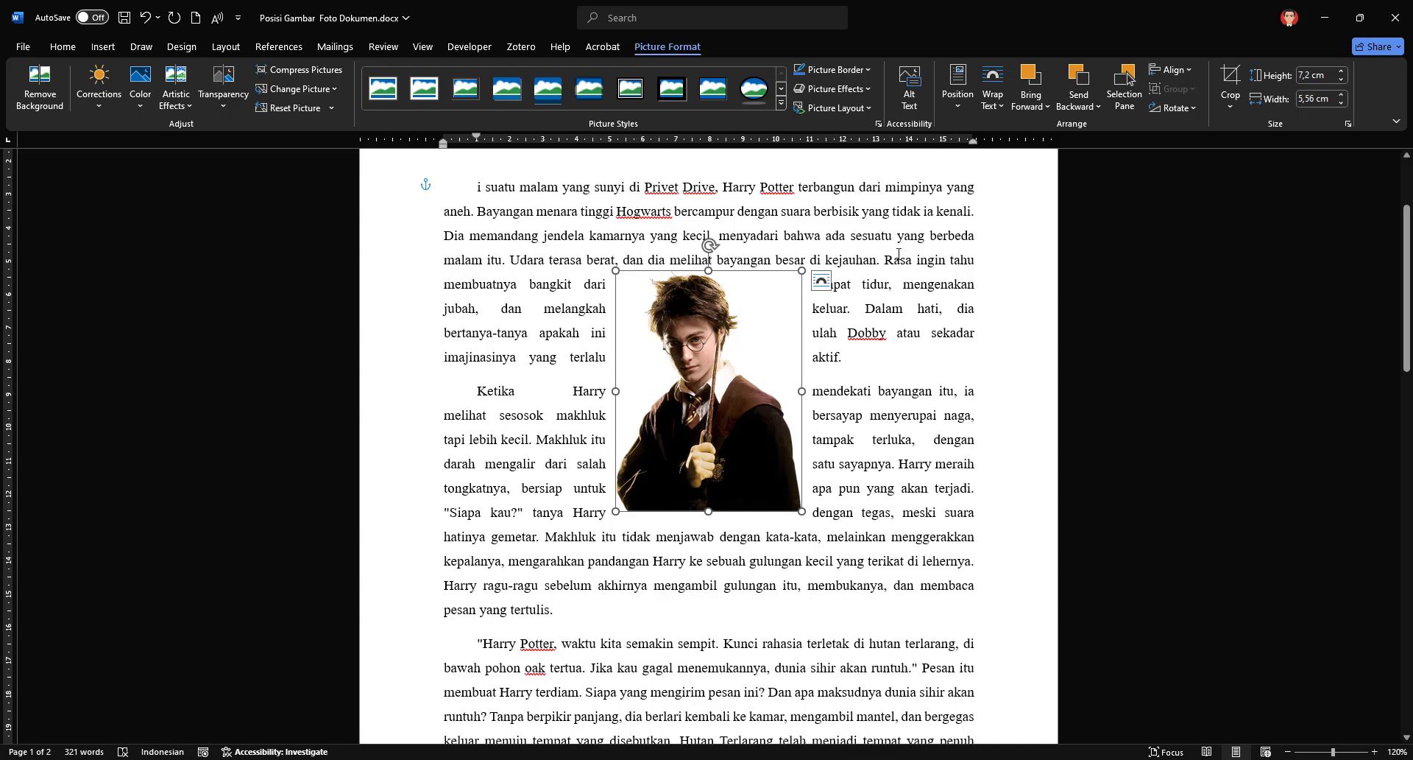
Step: Set the picture's text wrapping to In Line with Text
left_click(843, 238)
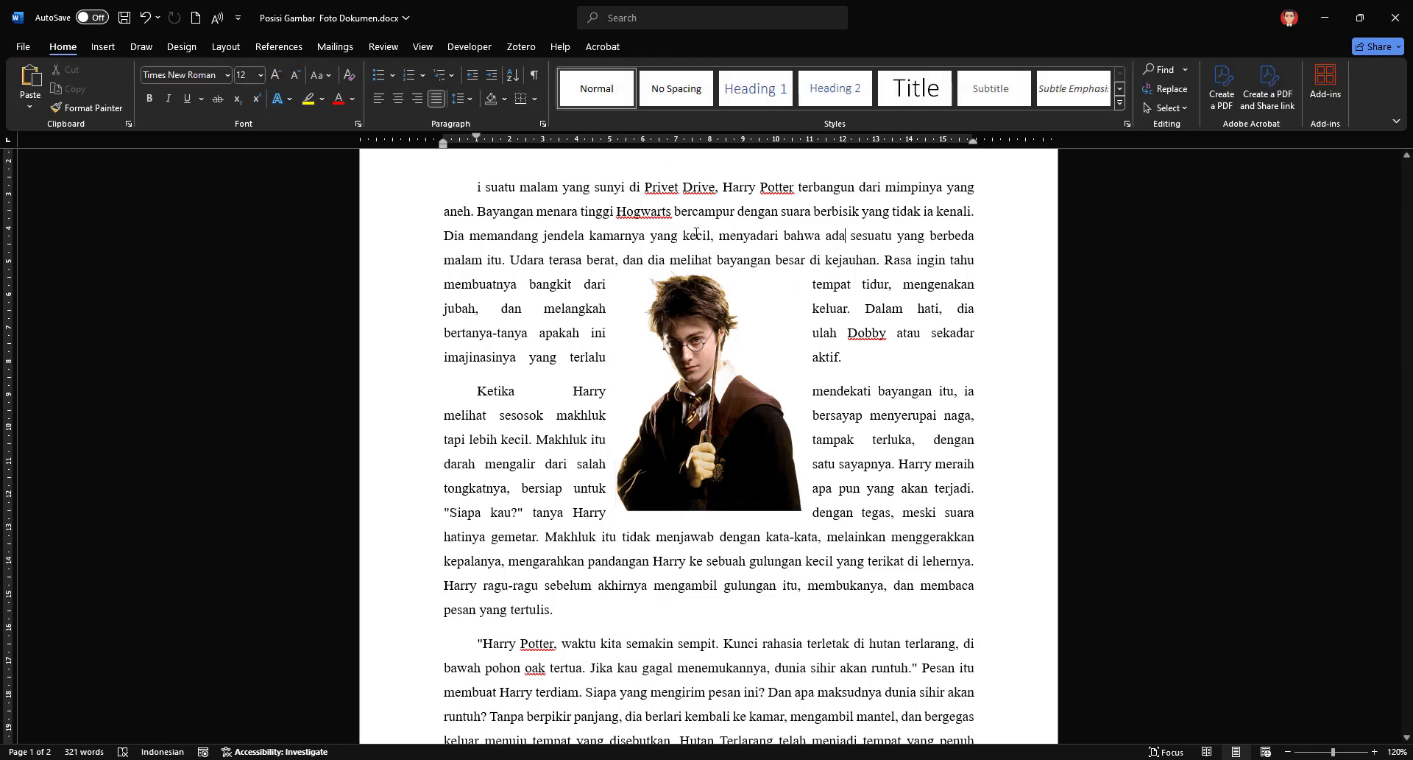
left_click(701, 351)
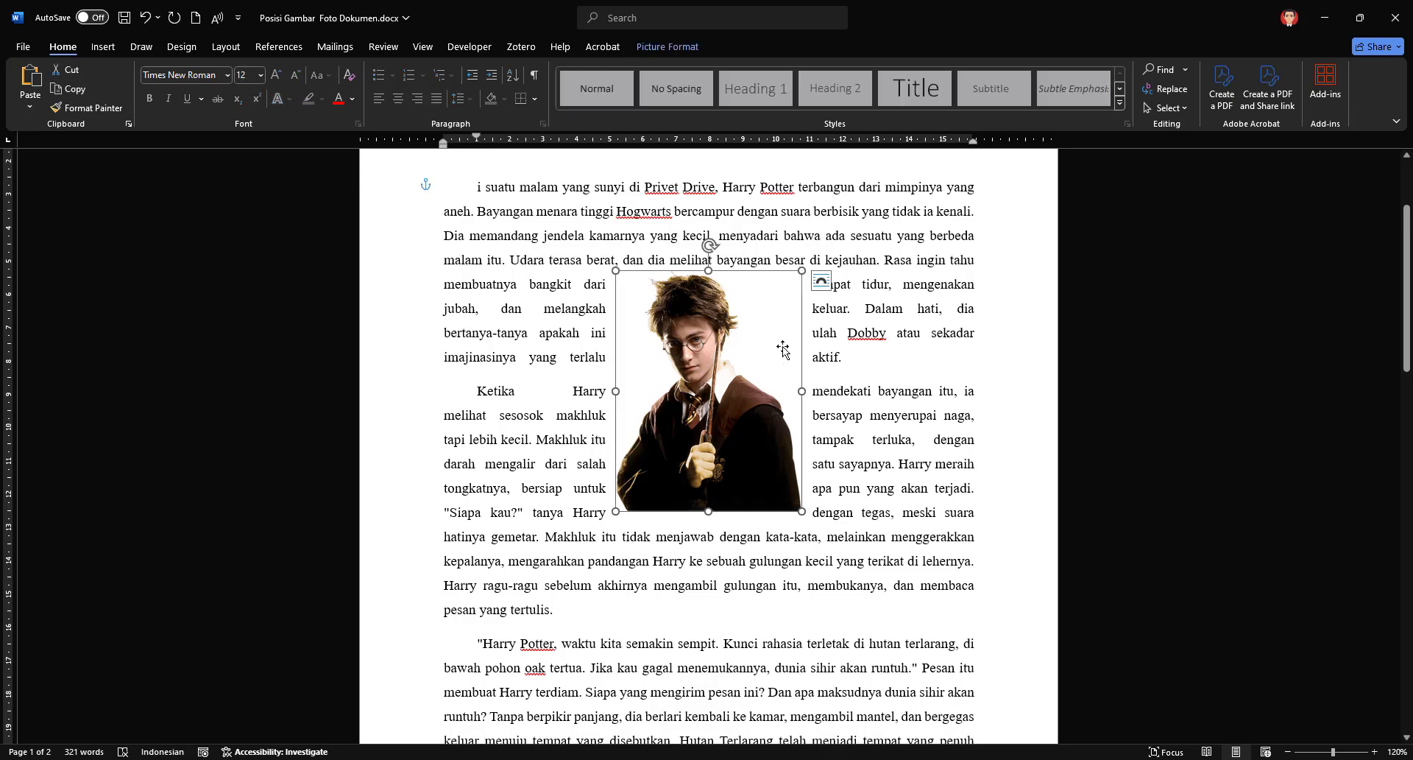
left_click(677, 50)
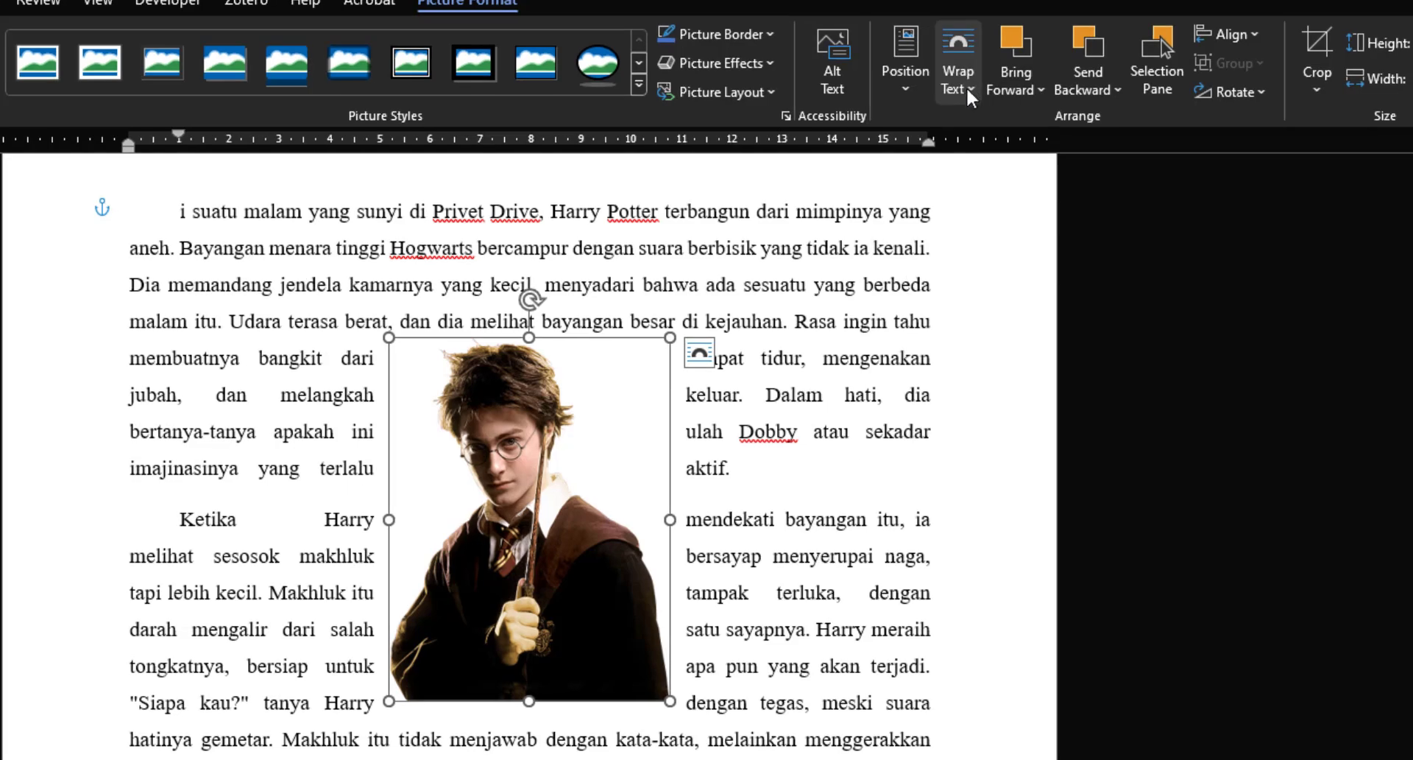
left_click(984, 100)
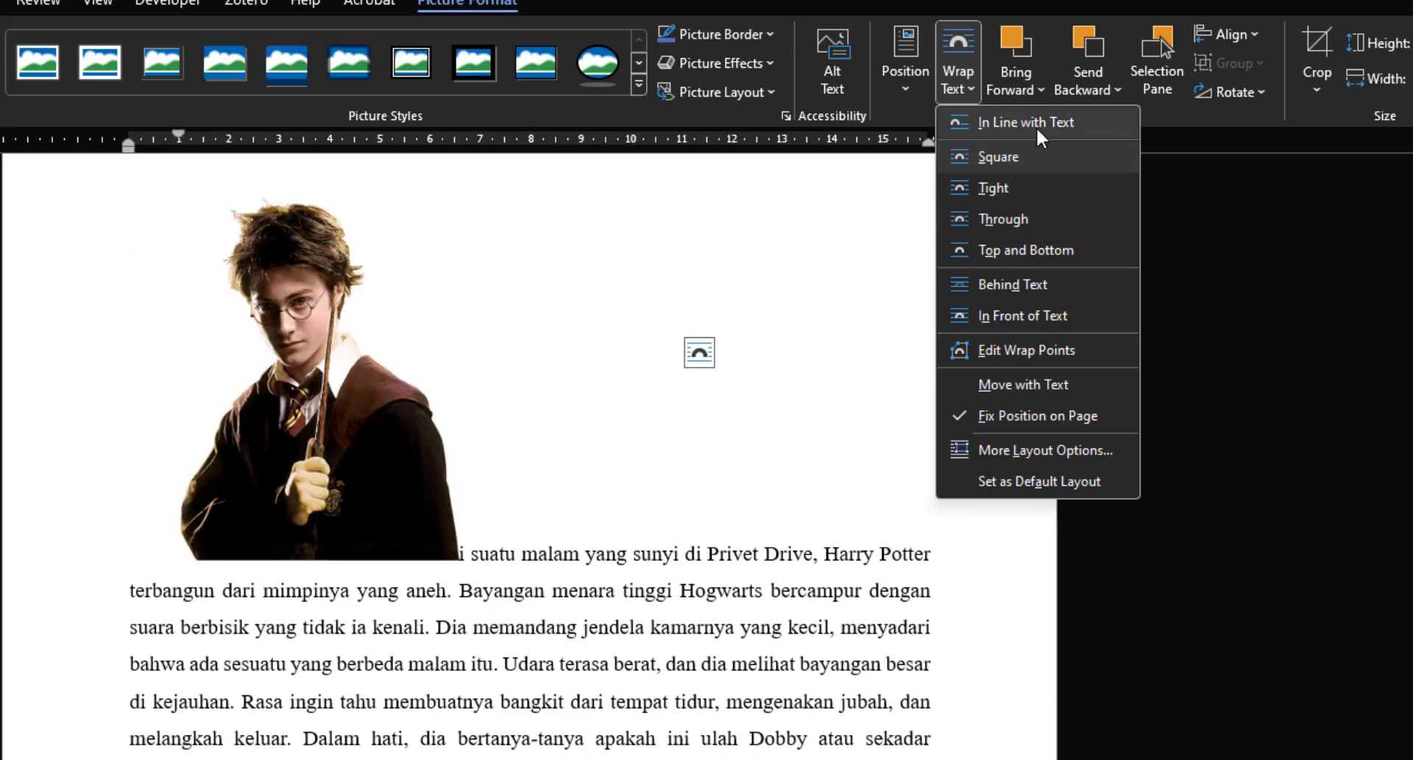
left_click(1051, 124)
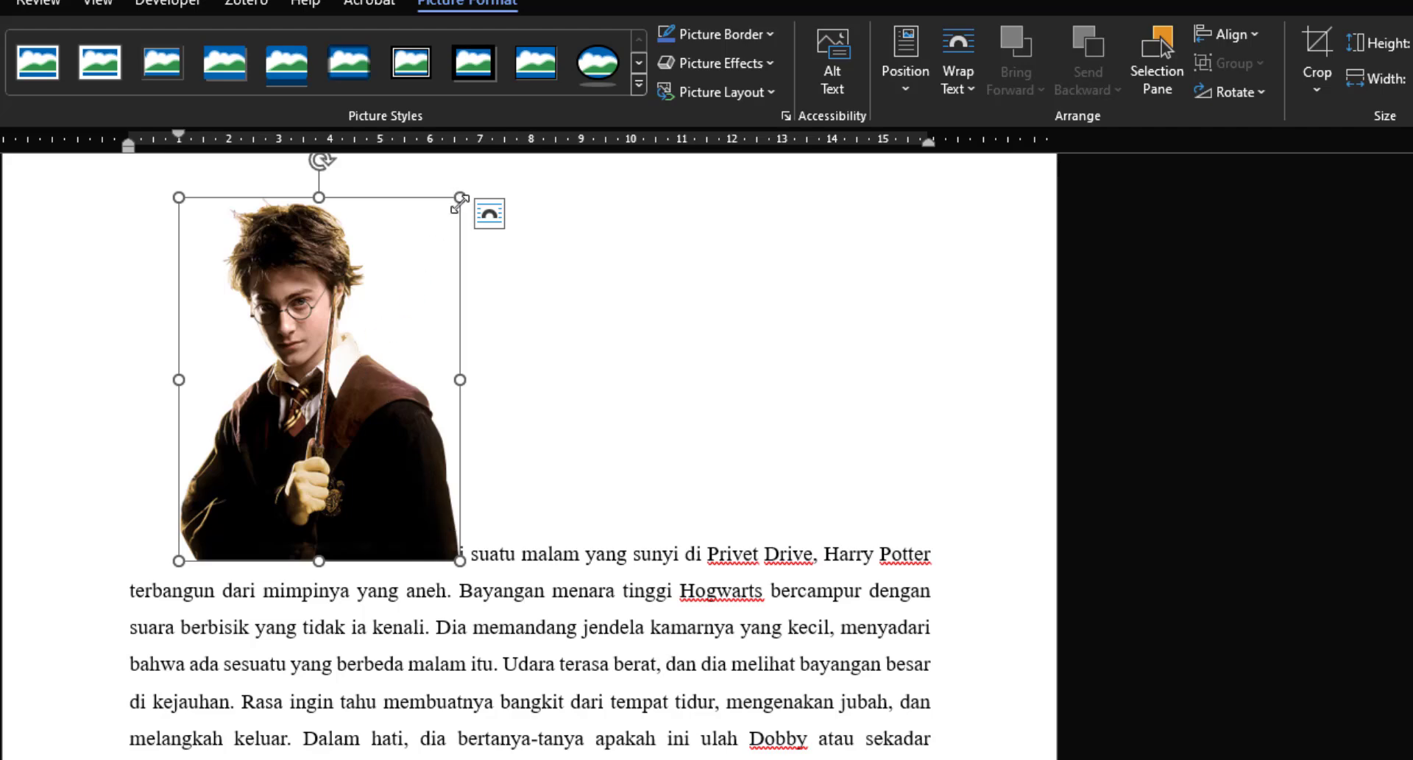
left_click(954, 86)
key("Escape")
Step: Shrink the in-line picture further and move it into the first paragraph's word "tidak"
left_click_drag(459, 197, 378, 272)
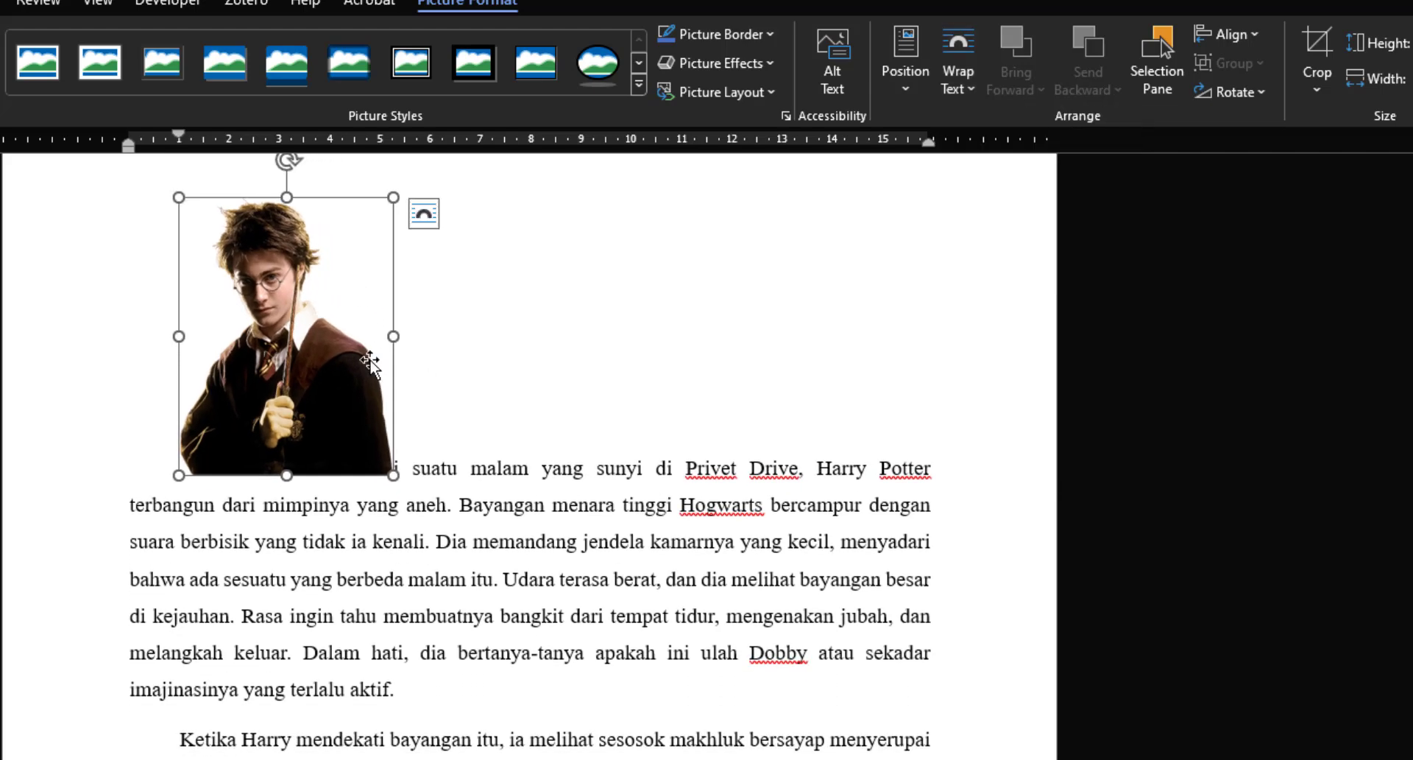
left_click_drag(318, 492, 312, 554)
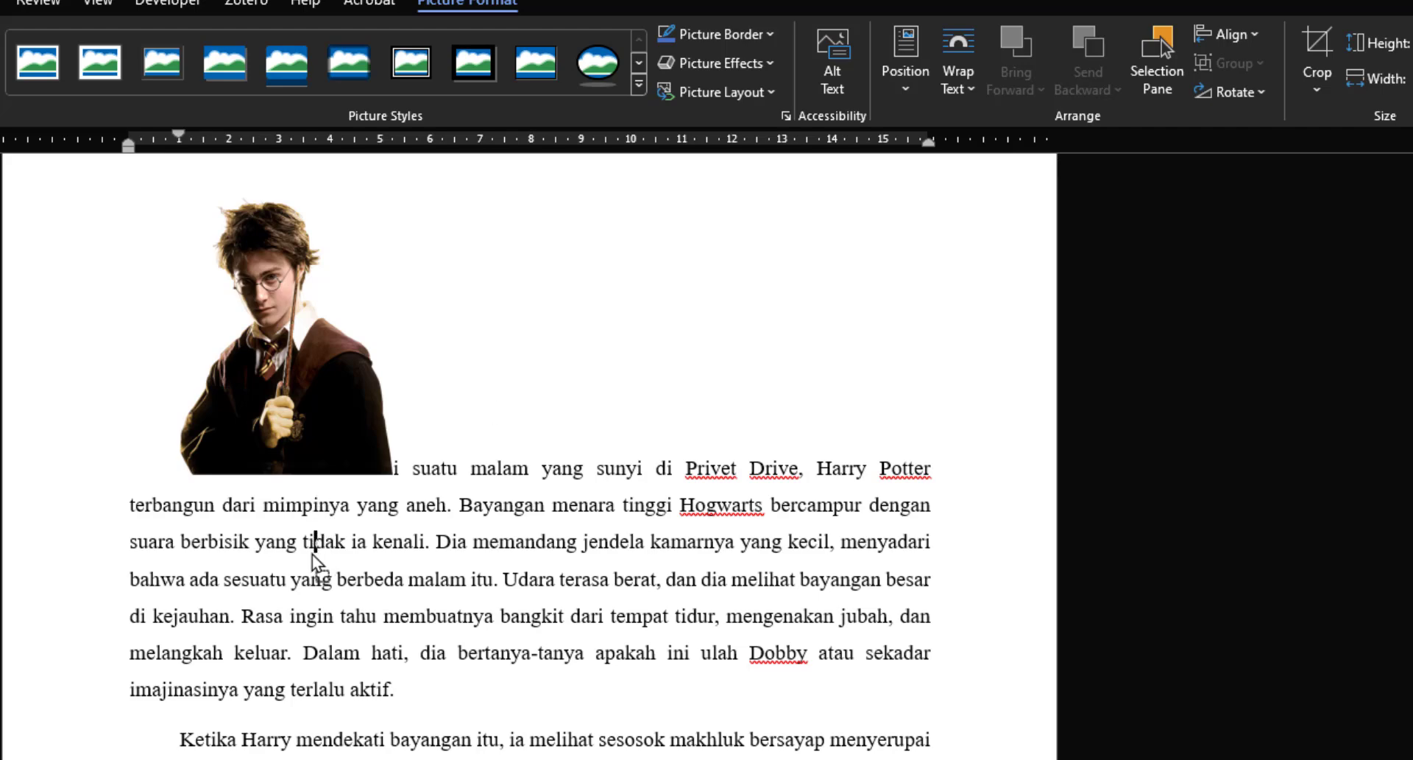
Step: Move the in-line picture through several spots in the text, ending in the second paragraph after "salah satu"
left_click_drag(293, 493, 348, 468)
left_click_drag(471, 558, 471, 559)
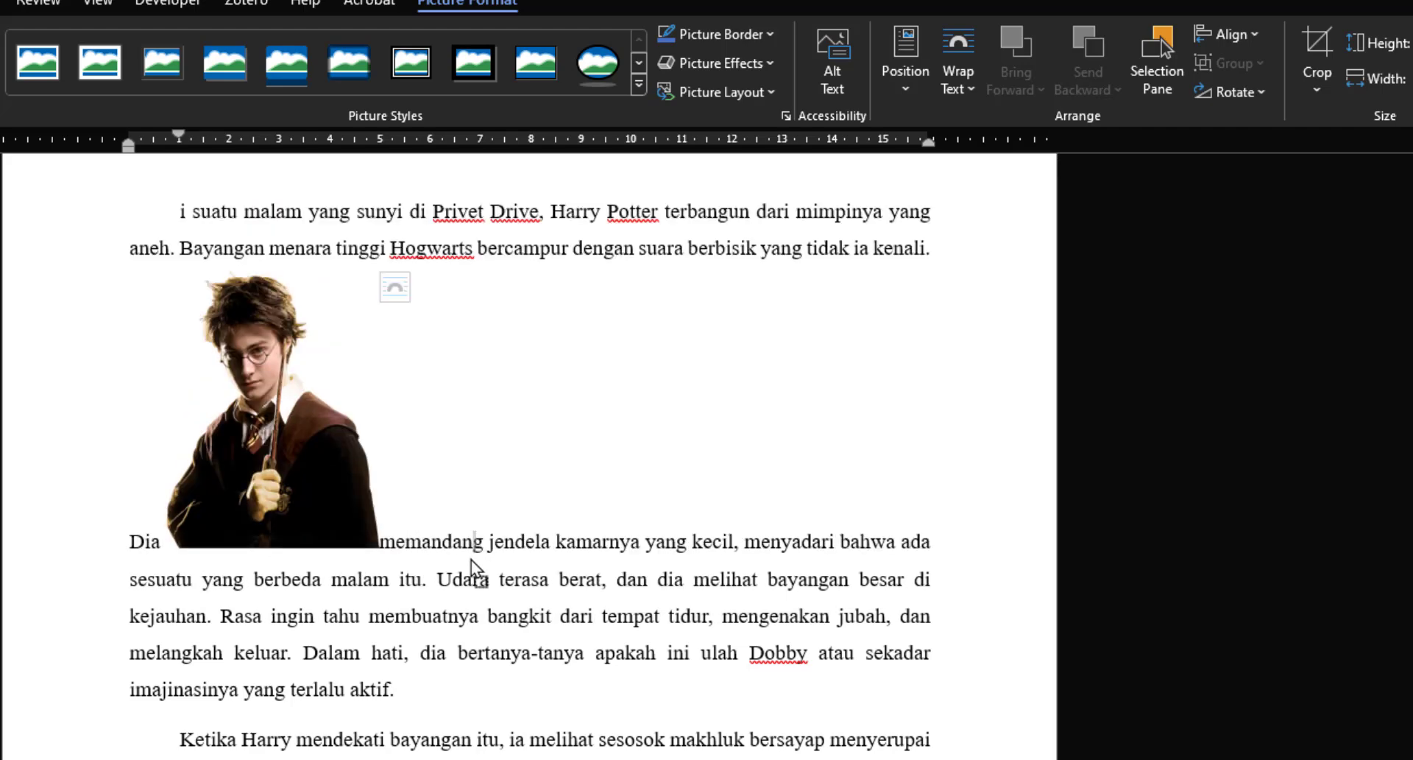
left_click_drag(302, 372, 417, 506)
left_click_drag(440, 591, 440, 591)
left_click_drag(372, 482, 488, 630)
left_click_drag(390, 505, 414, 660)
left_click_drag(221, 562, 485, 741)
left_click_drag(569, 639, 439, 758)
Step: Set the picture's text wrapping to Square and move it to the middle of the second paragraph
left_click(972, 92)
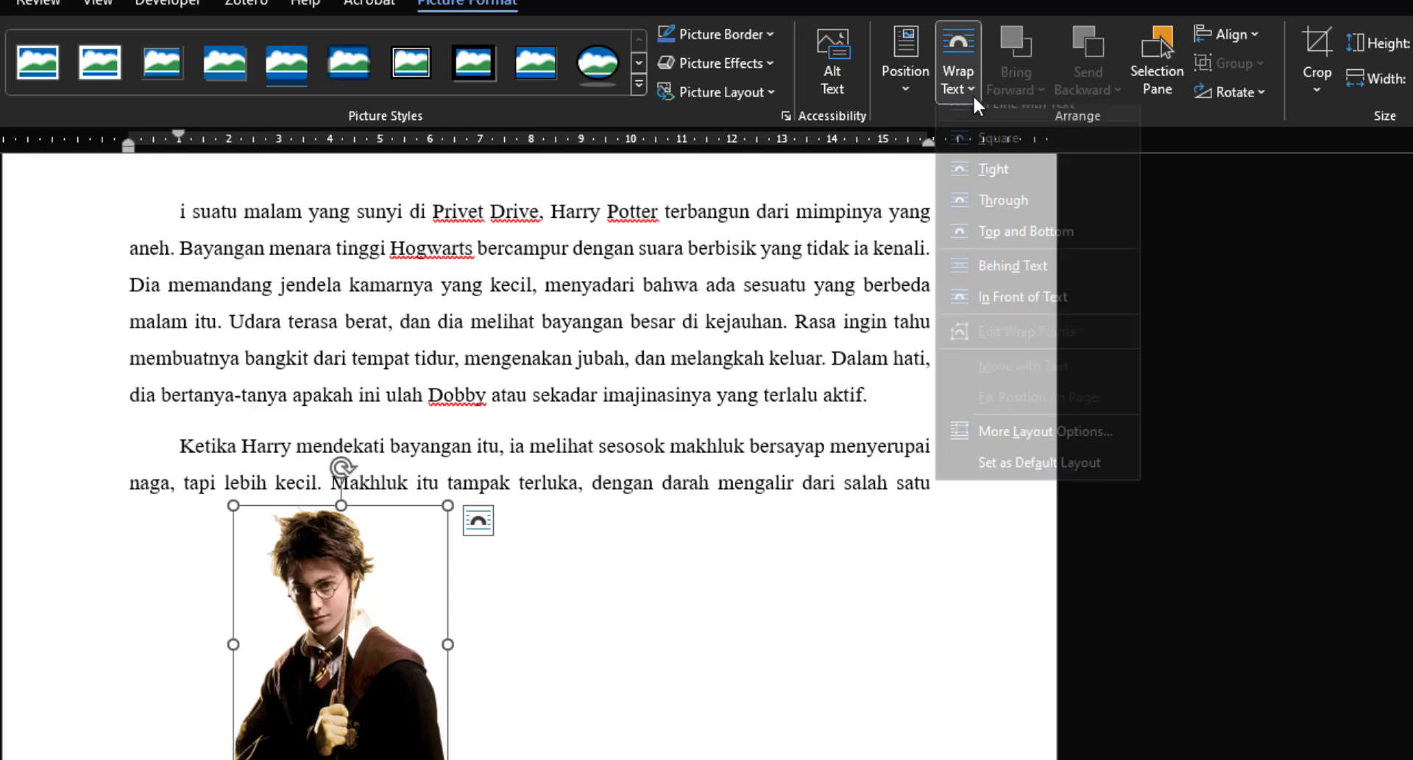
left_click(996, 153)
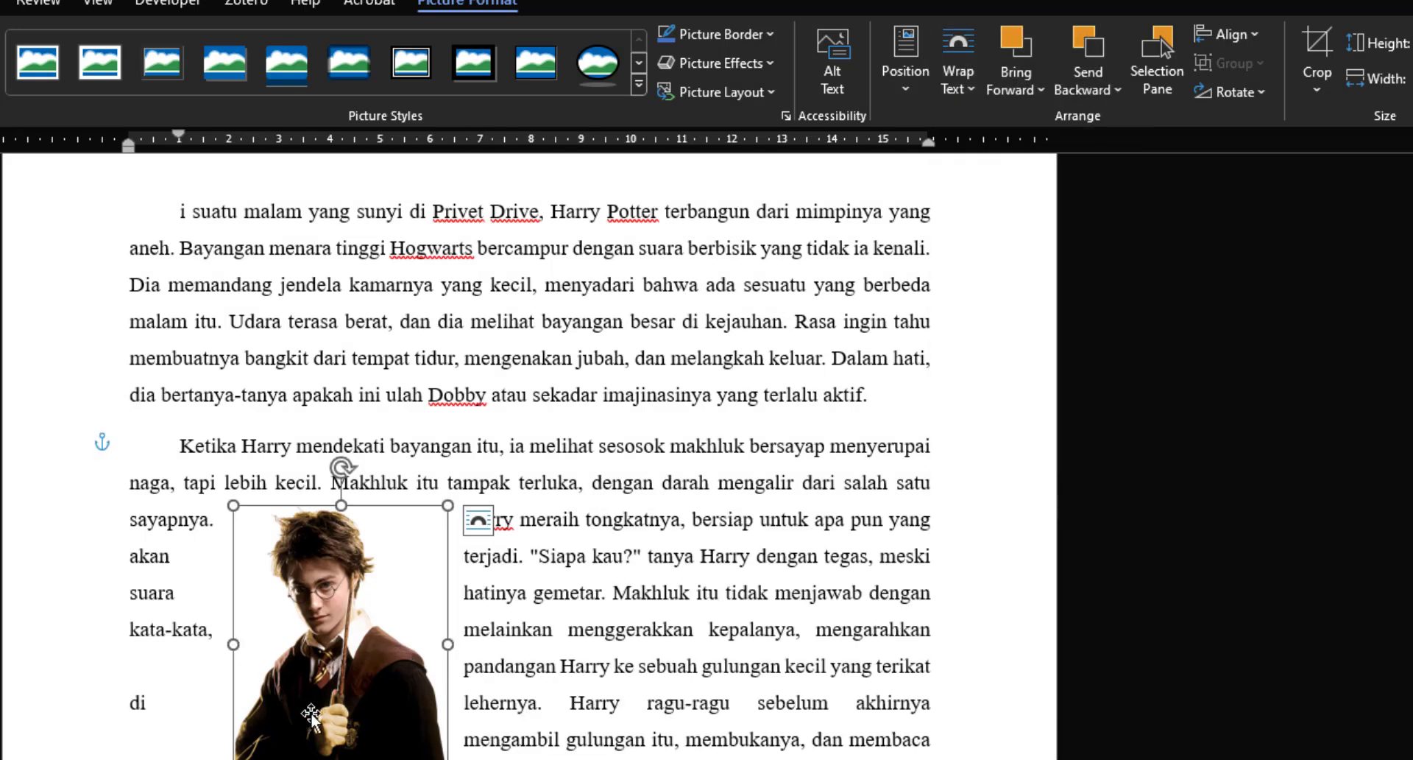
left_click_drag(311, 697, 399, 484)
left_click_drag(538, 576, 604, 656)
left_click_drag(419, 452, 487, 596)
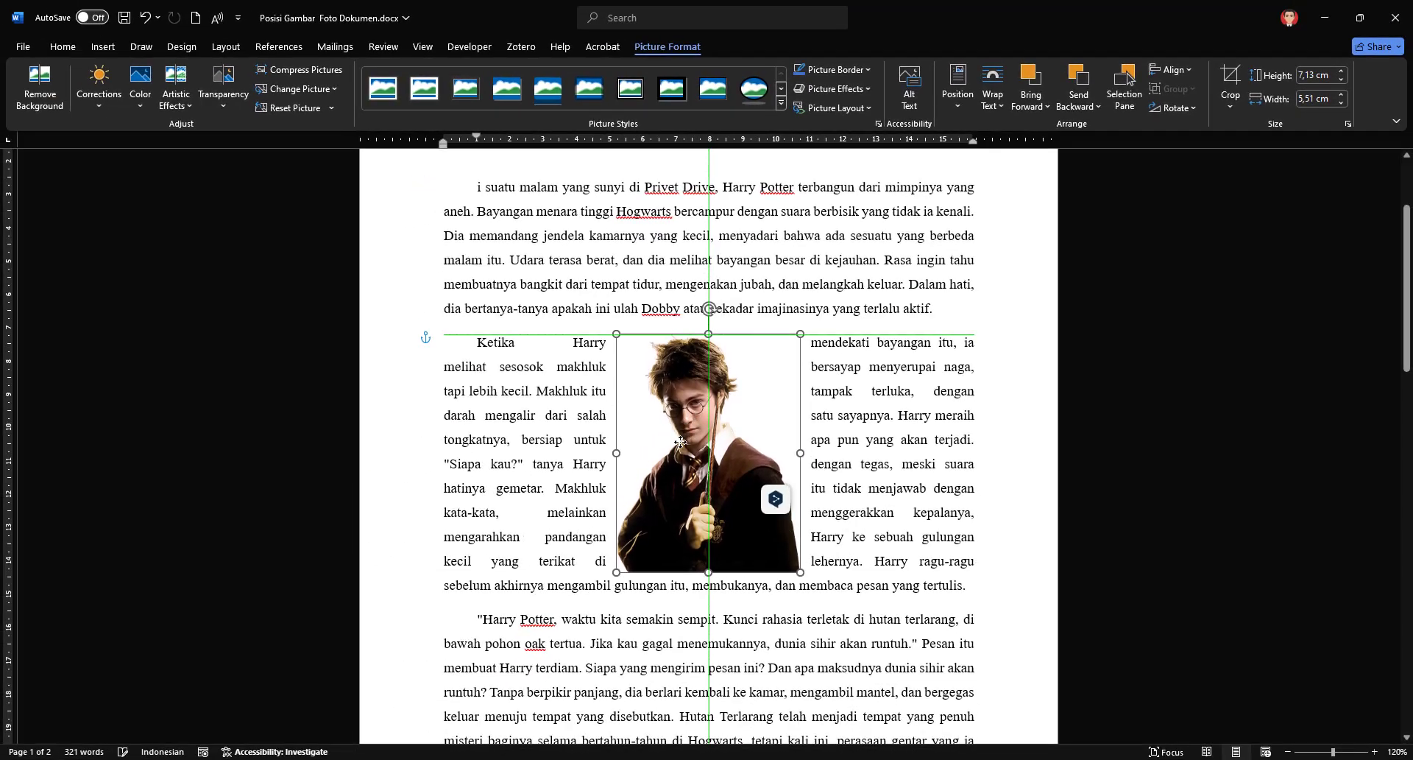
mouse_move(680, 442)
left_mouse_down()
mouse_move(666, 460)
mouse_move(627, 447)
mouse_move(672, 467)
mouse_move(687, 389)
mouse_move(649, 335)
mouse_move(673, 360)
mouse_move(668, 449)
mouse_move(680, 427)
left_mouse_up()
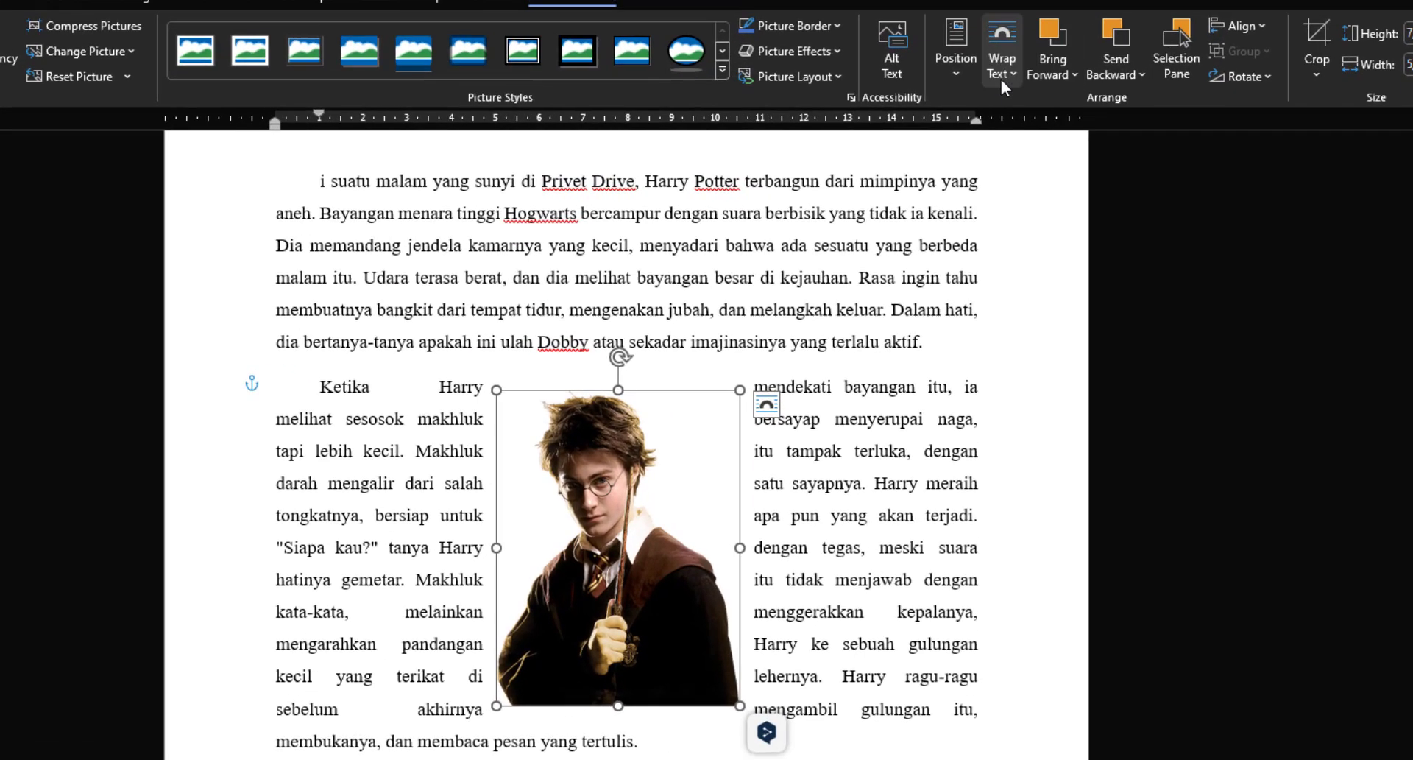
Step: Set the picture's text wrapping to Tight and shift it slightly right within the second paragraph
left_click(992, 105)
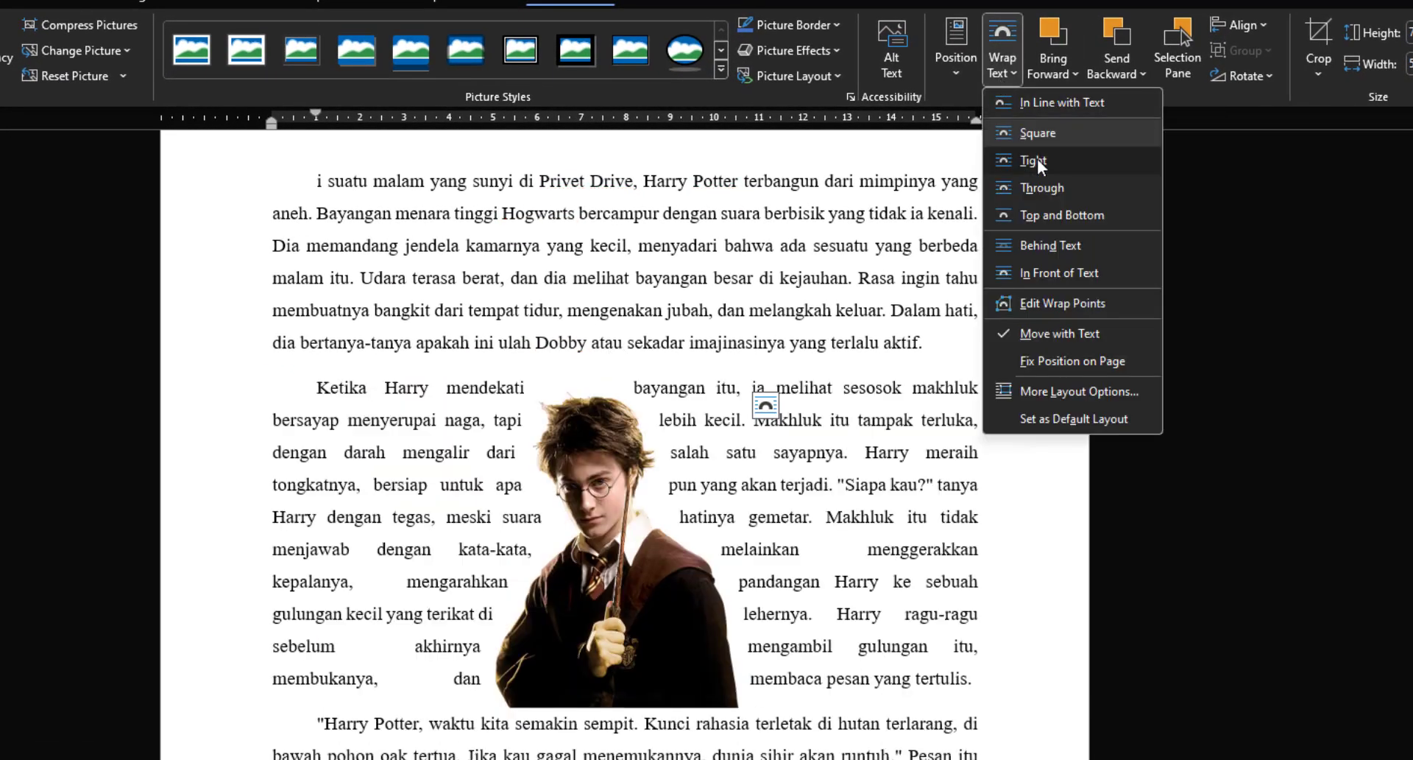
left_click(1035, 160)
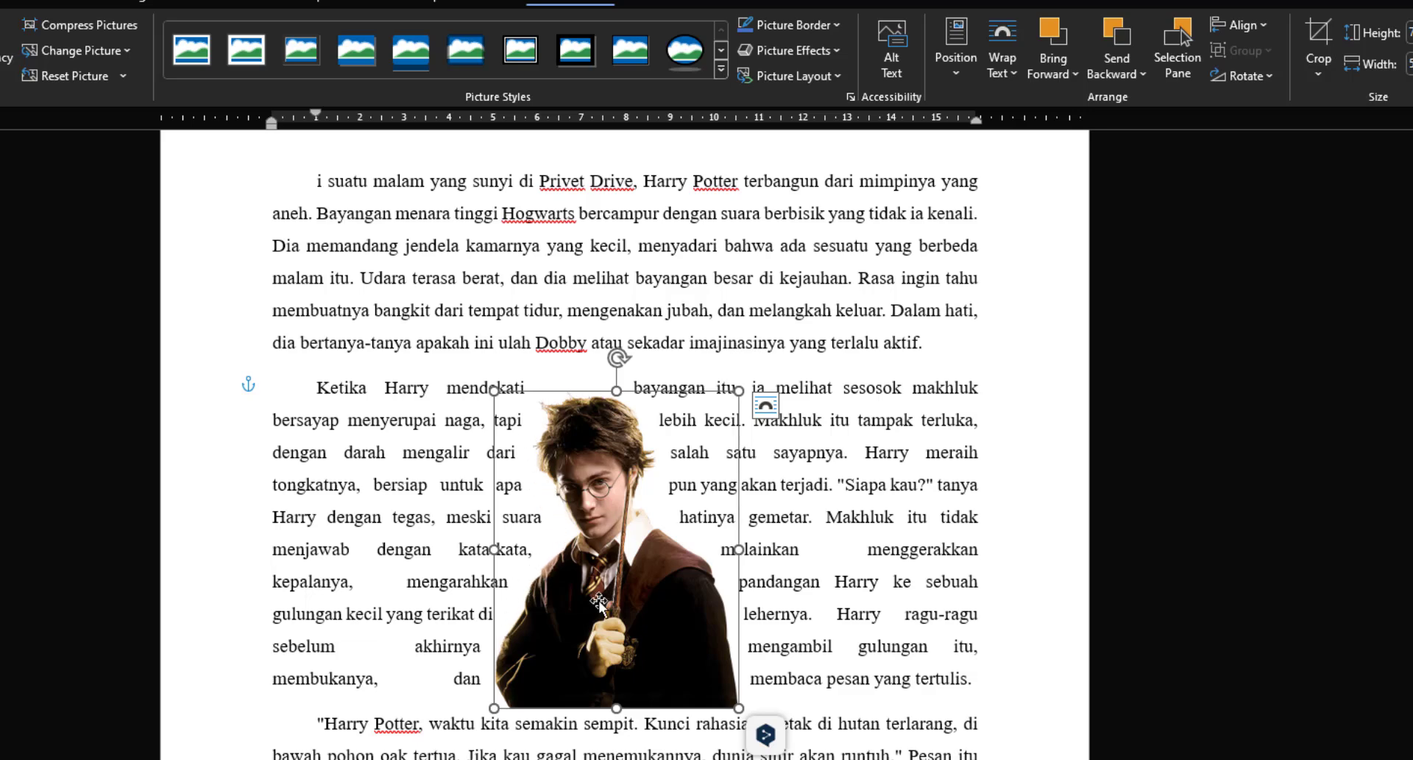
left_click_drag(598, 602, 627, 593)
Step: Set the picture's text wrapping to Top and Bottom and center it between the first and second paragraphs
left_click(1007, 80)
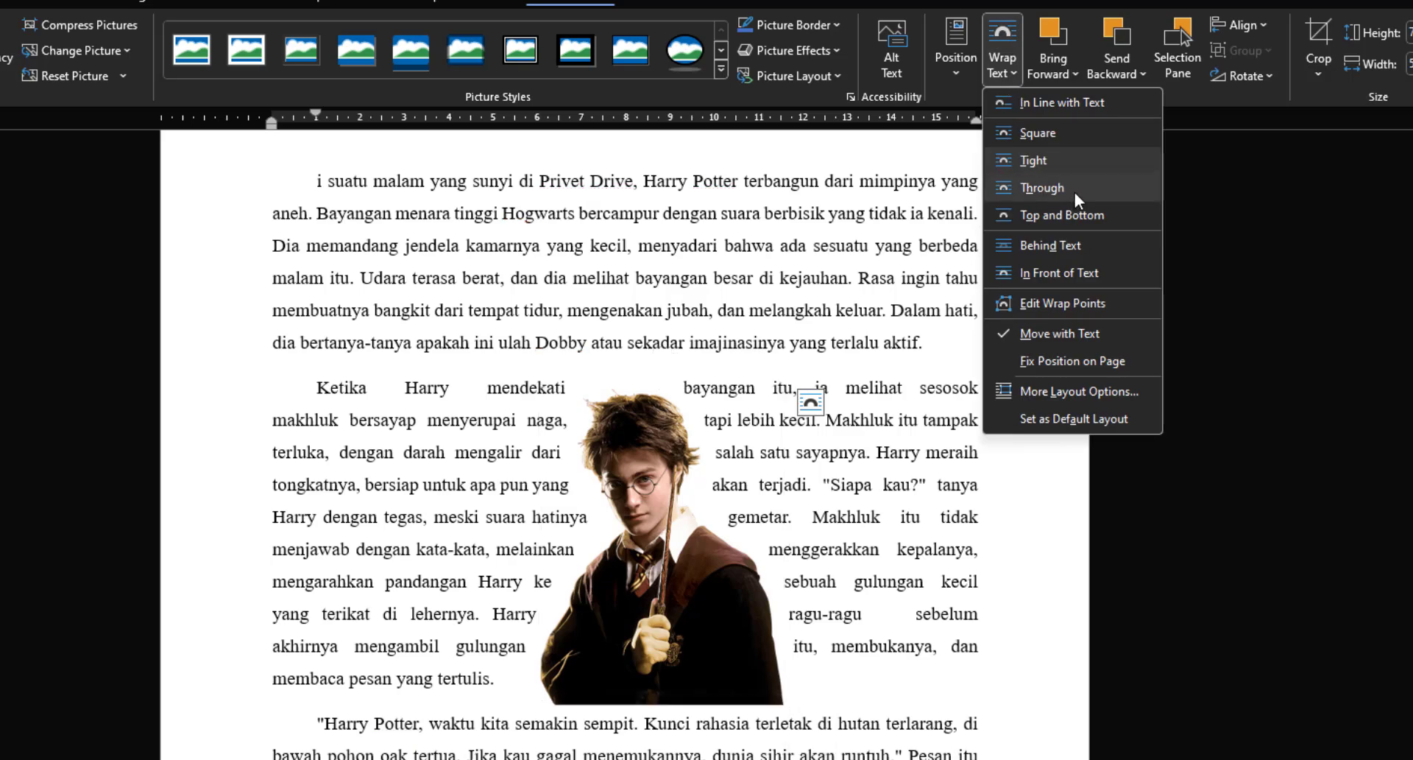
left_click(1100, 216)
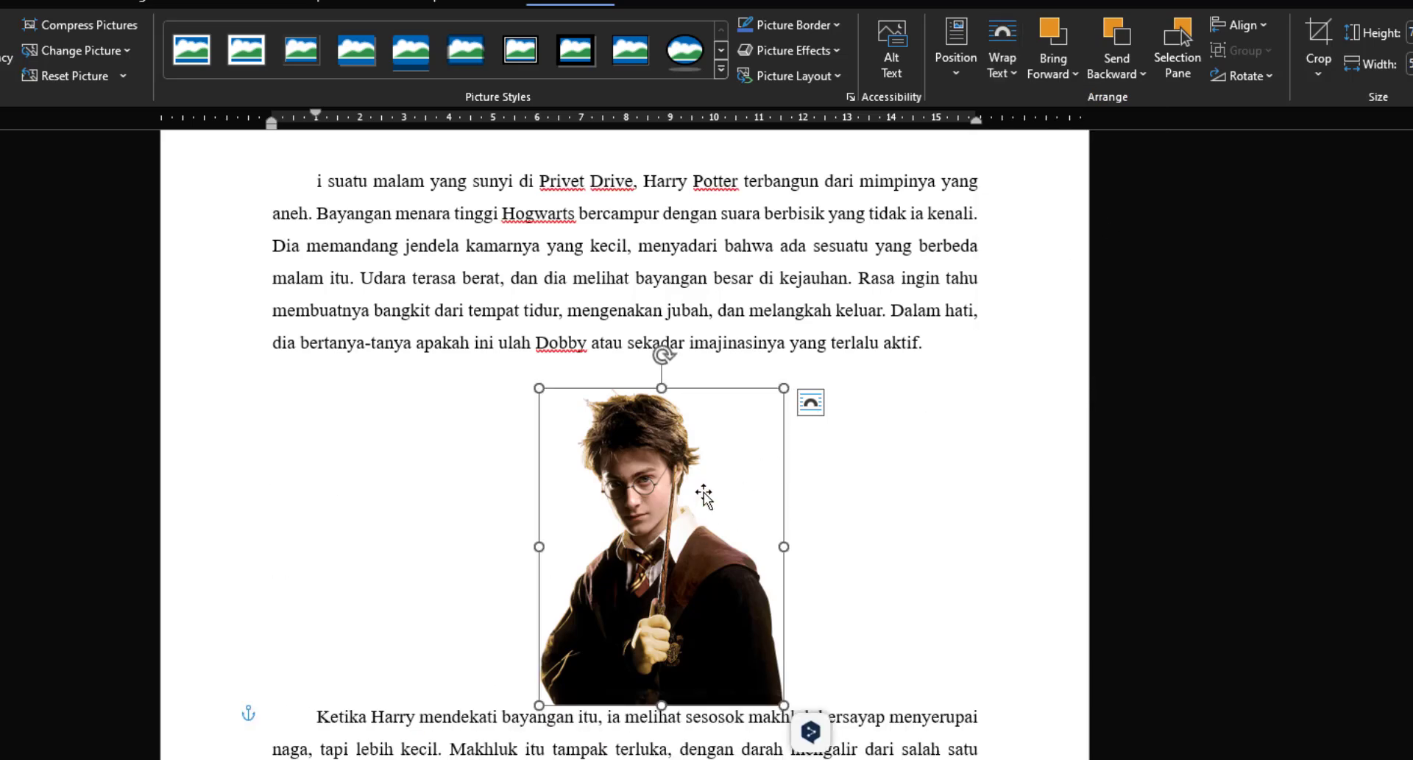
left_click_drag(667, 532, 633, 553)
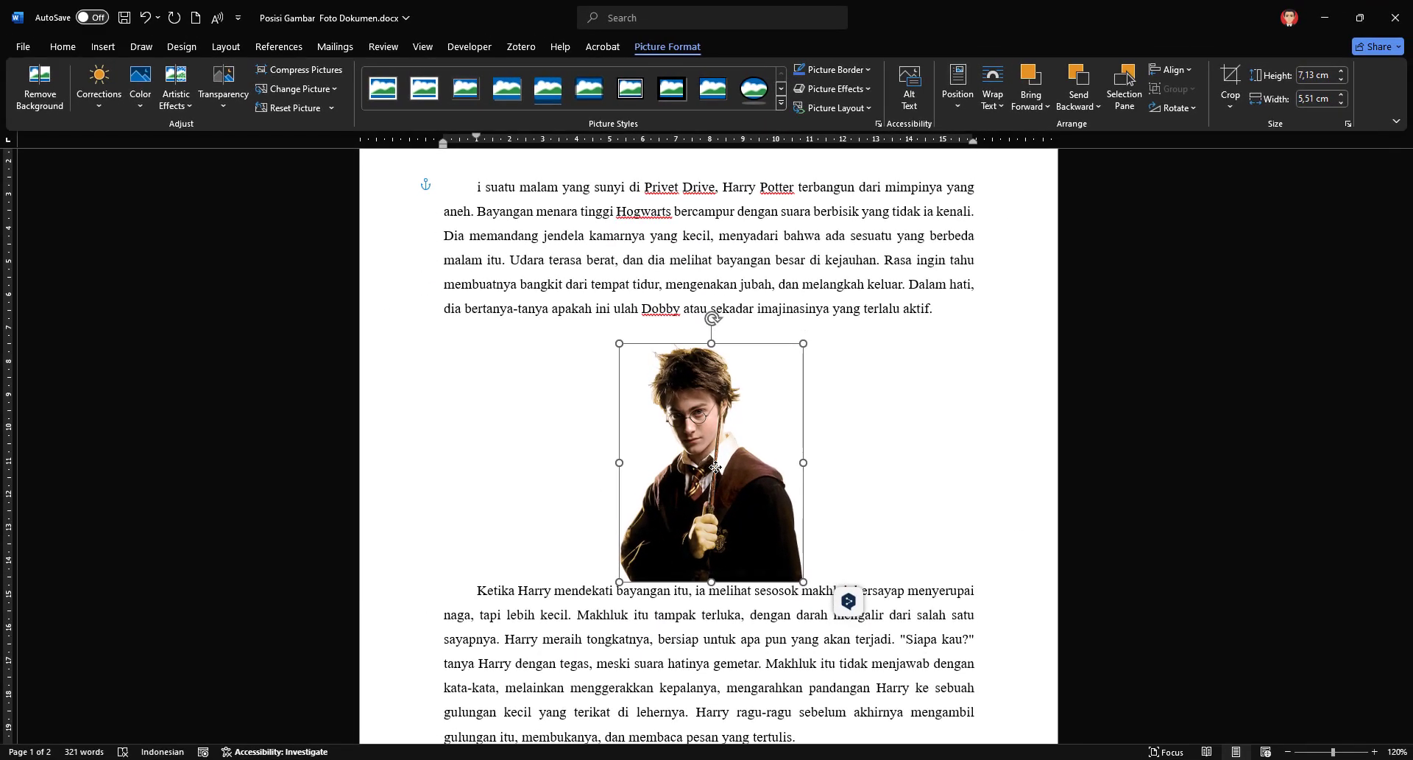
left_click_drag(715, 467, 722, 466)
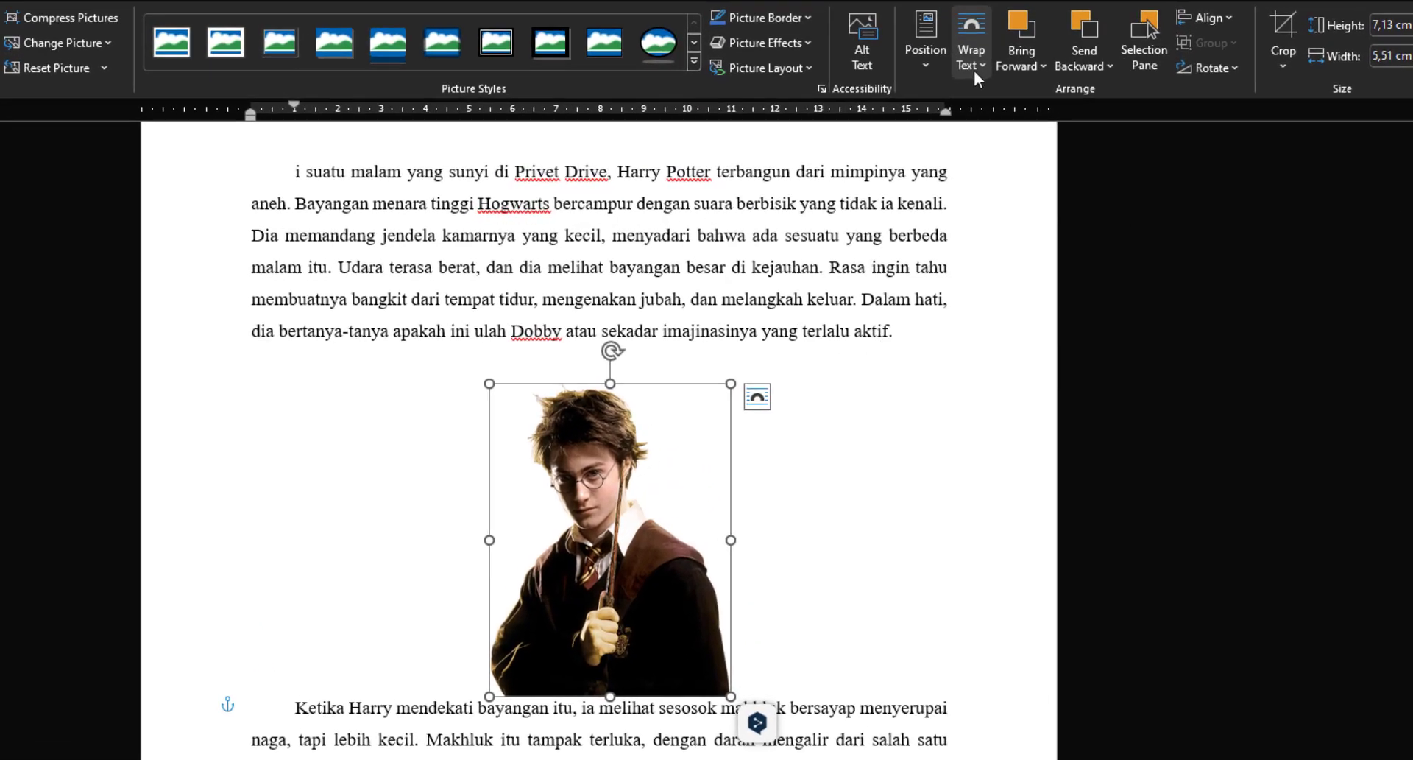
Step: Set the picture's text wrapping to Behind Text and place the cursor in the text overlapping it
left_click(992, 93)
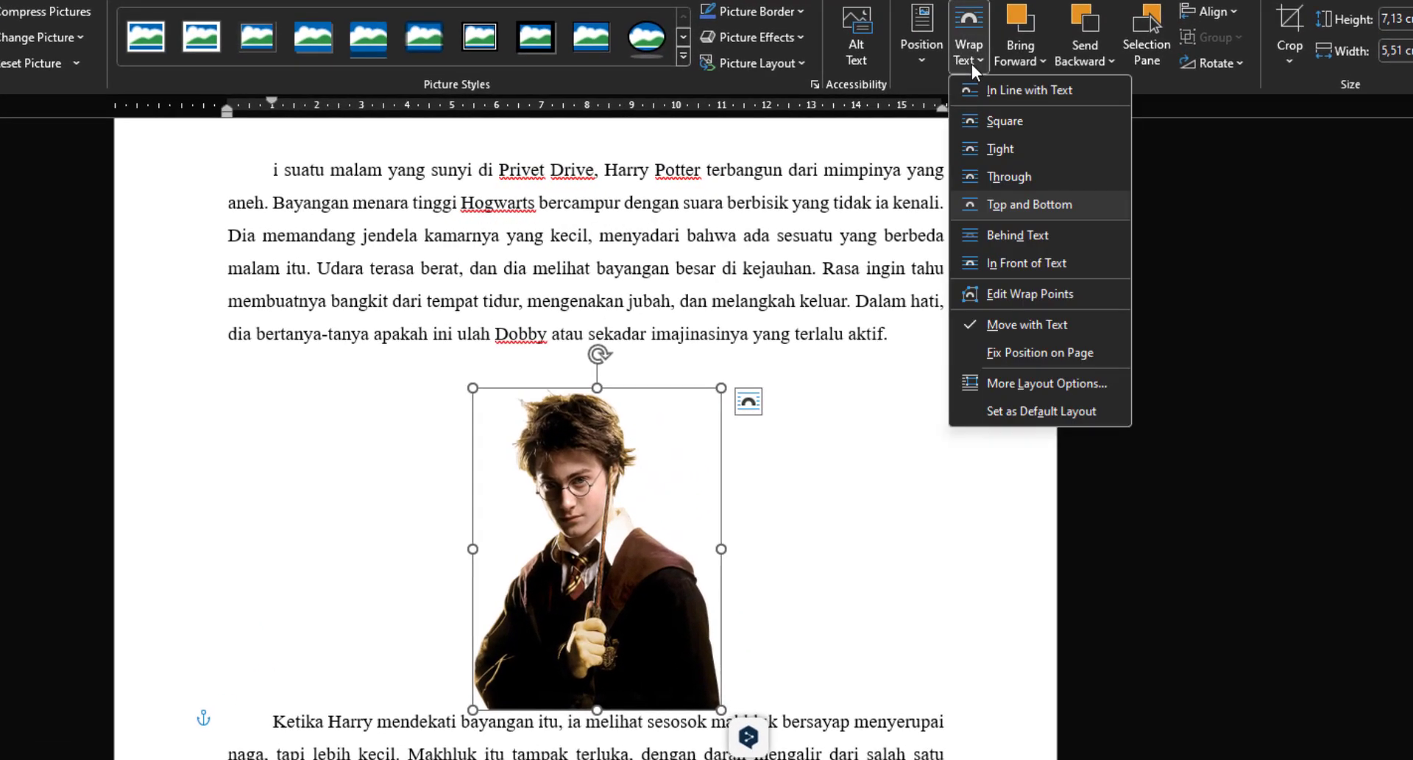
left_click(1057, 234)
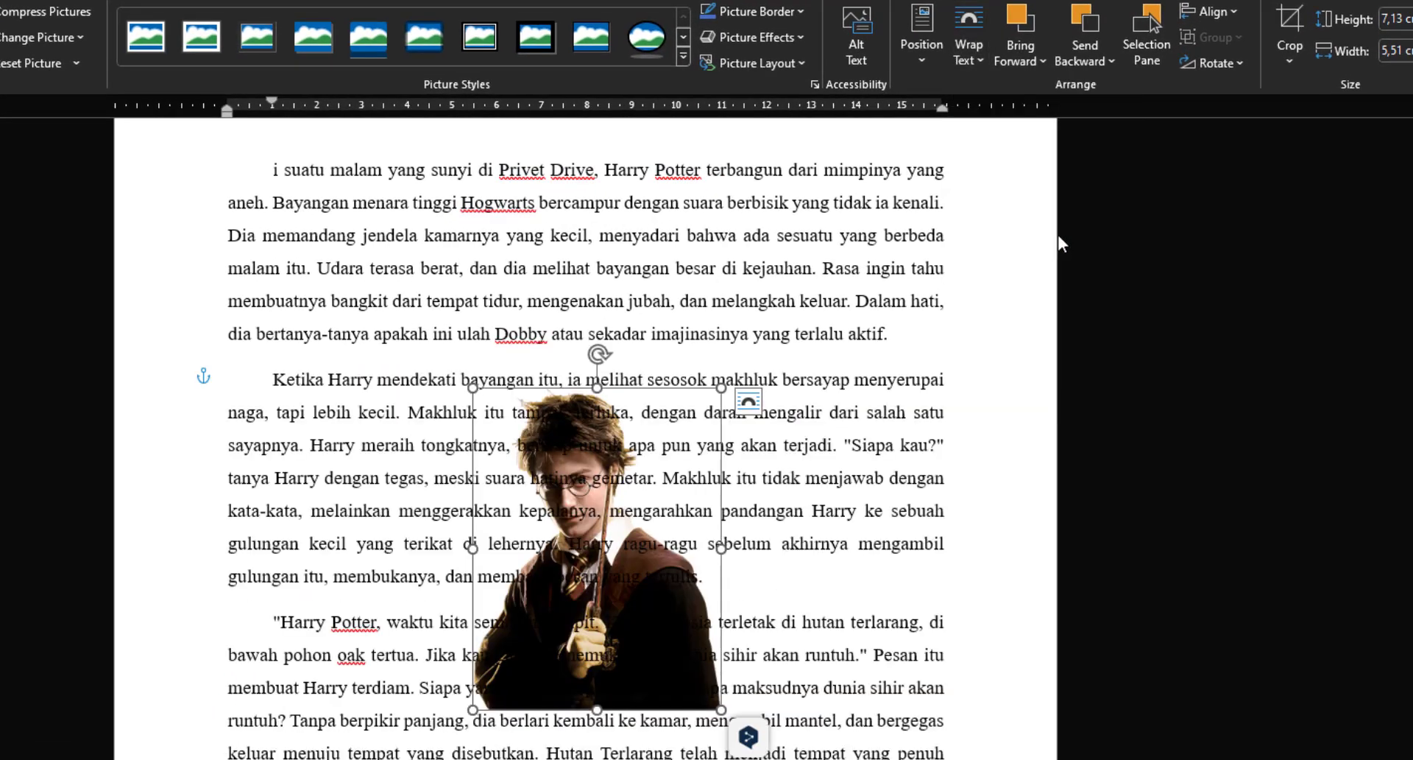
left_click(797, 526)
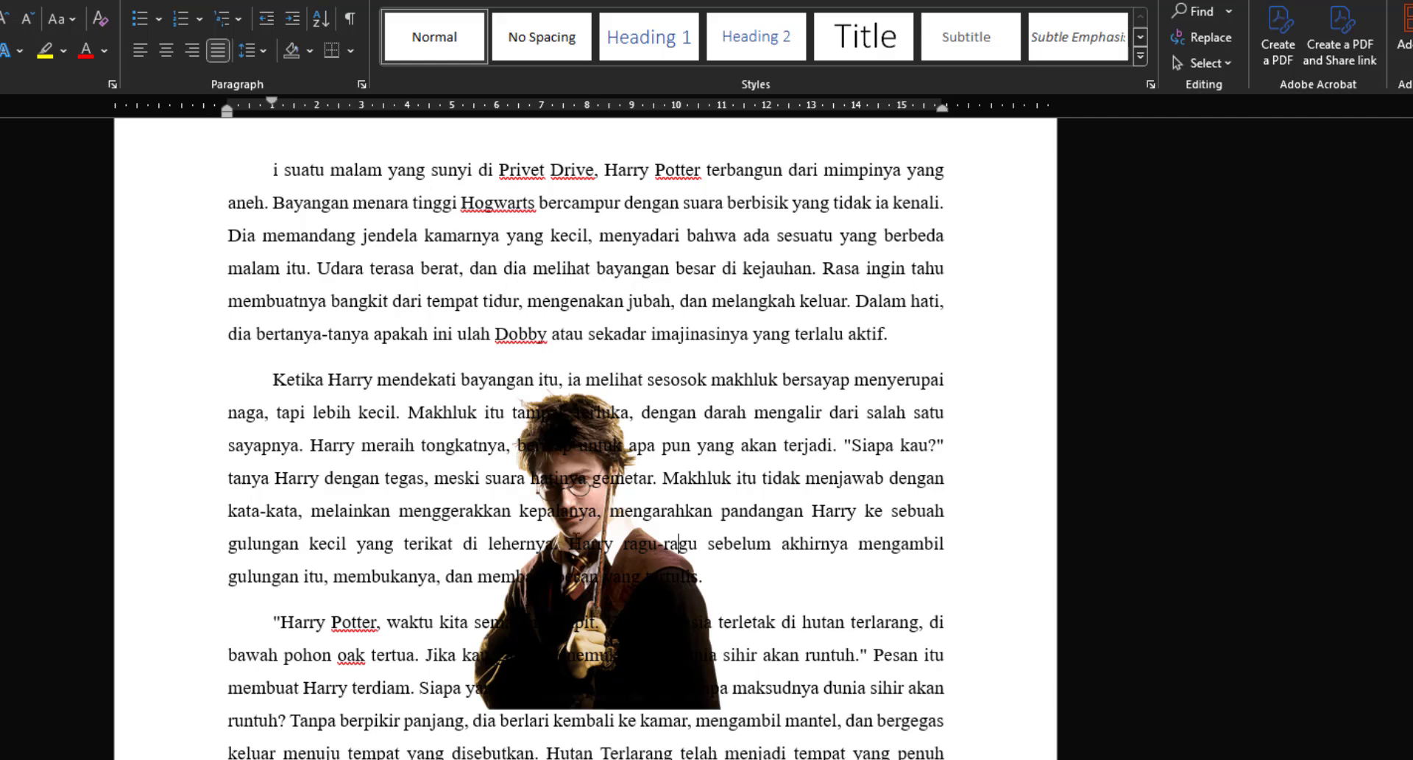
left_click(482, 622)
Step: Turn on Select Objects and select the picture behind the text
left_click(1217, 64)
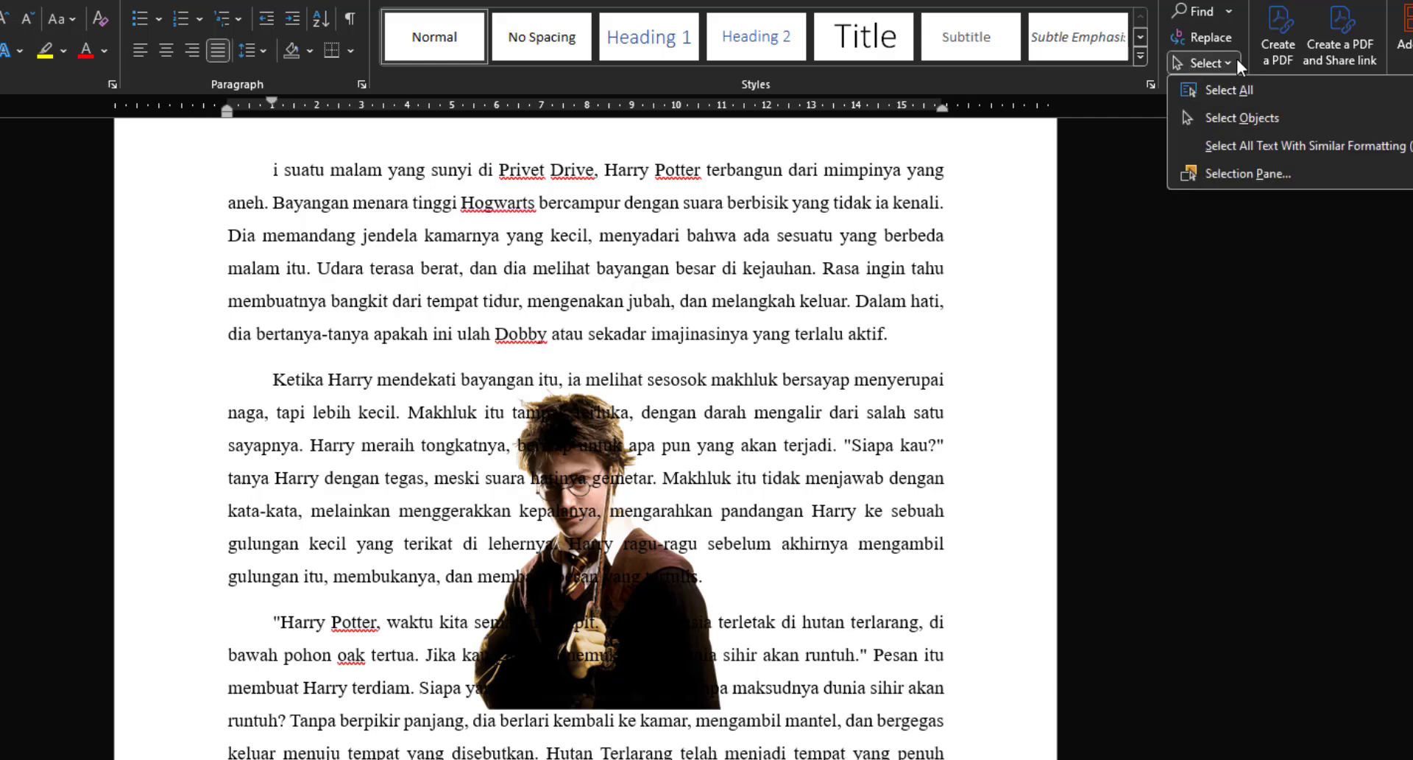
left_click(1250, 117)
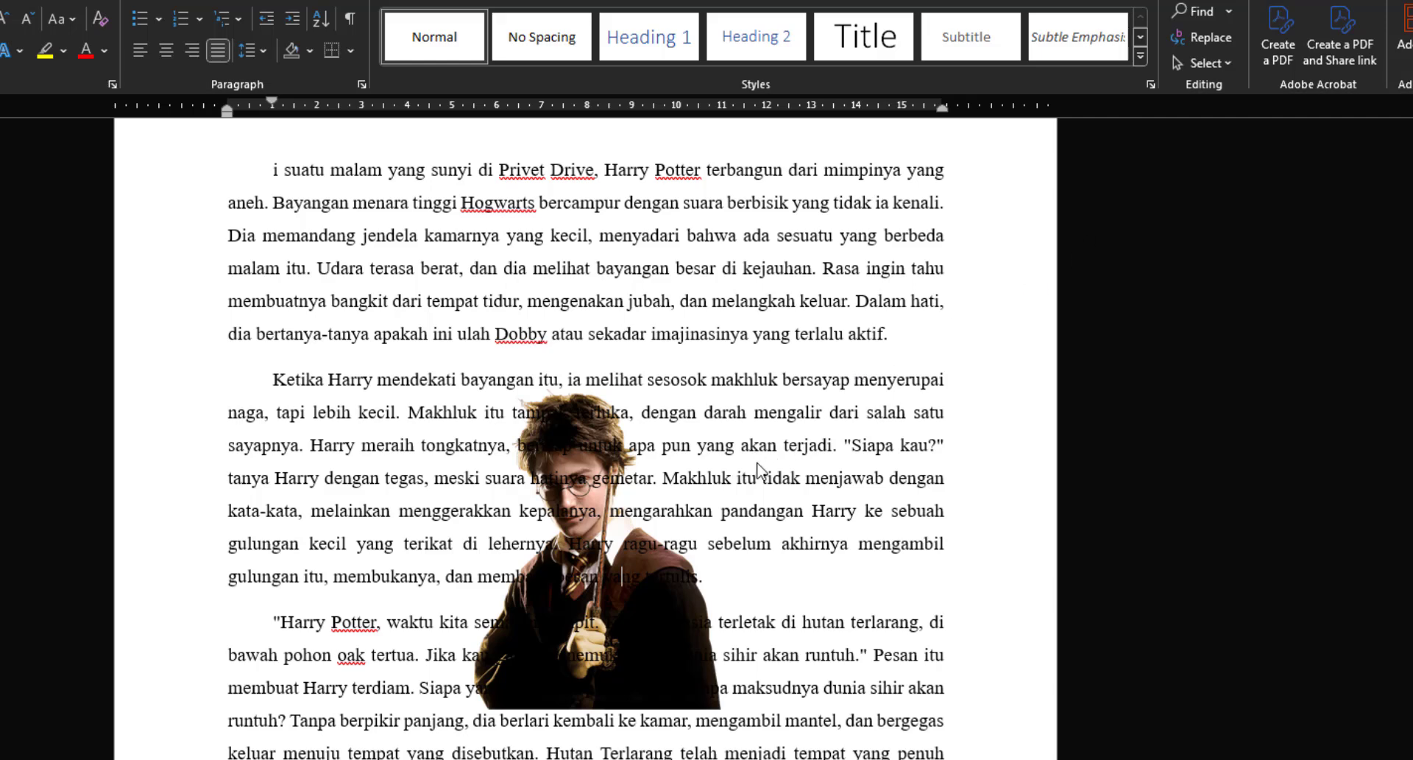
left_click(565, 630)
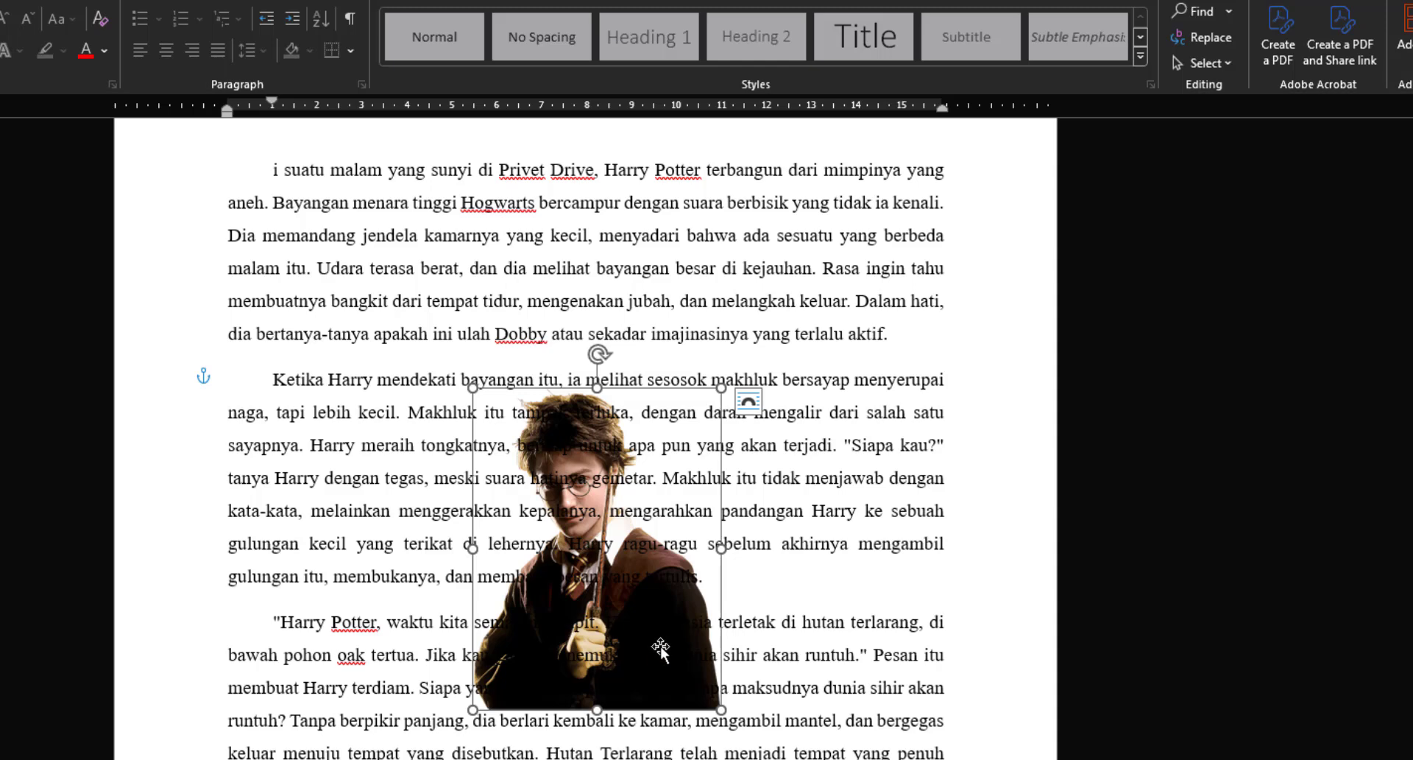
Step: Move the picture up behind the first paragraph and enlarge it to about 14.5 cm high by 11.2 cm wide, centered on the page
left_click_drag(626, 611, 451, 399)
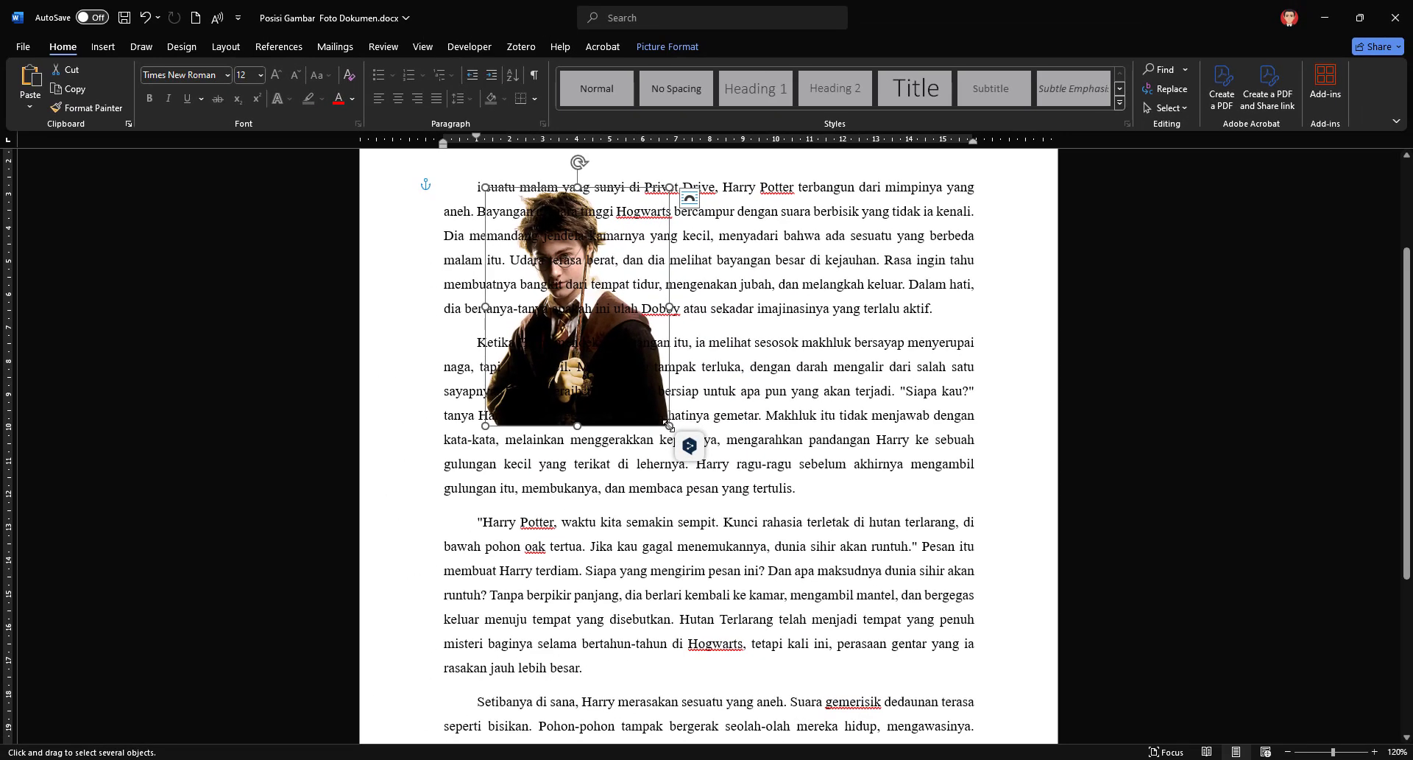
left_click_drag(669, 425, 858, 670)
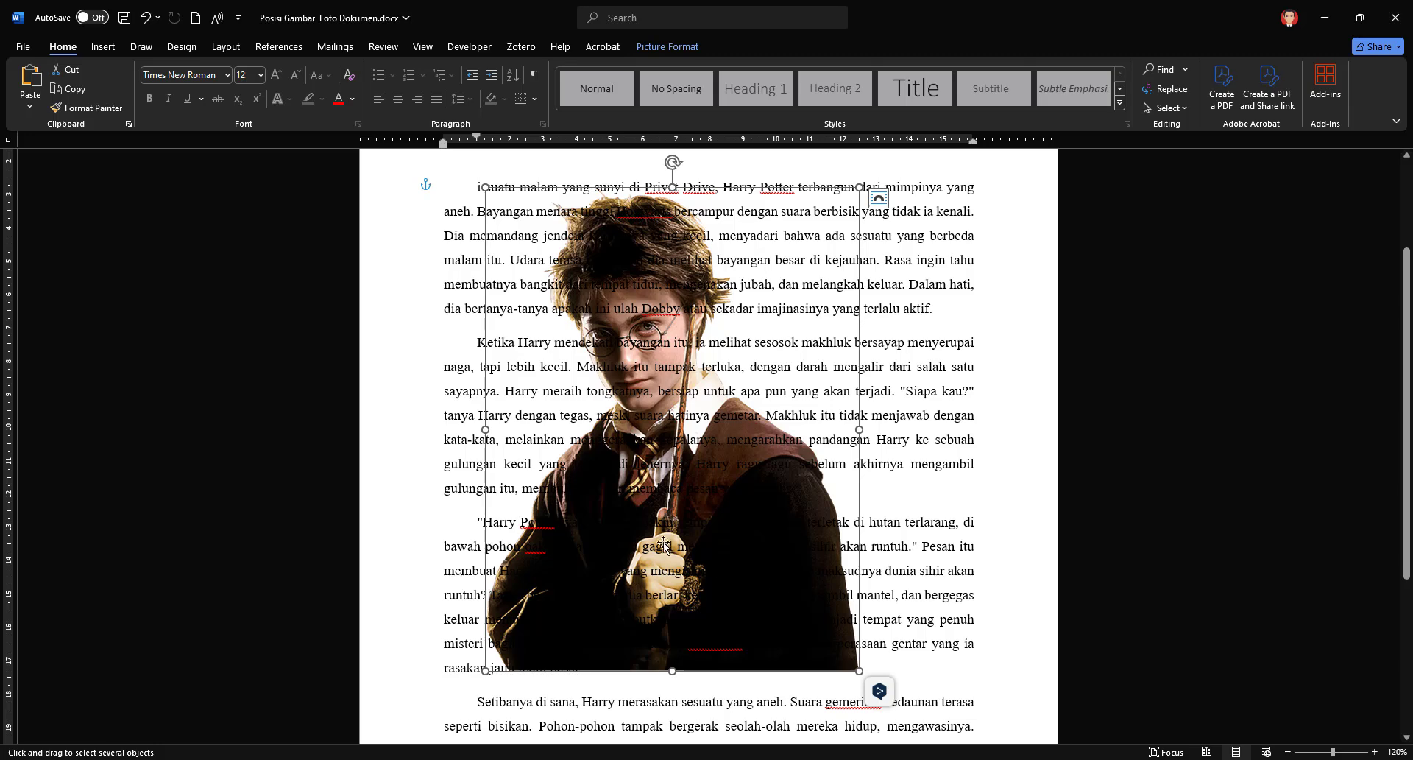
left_click_drag(664, 544, 773, 523)
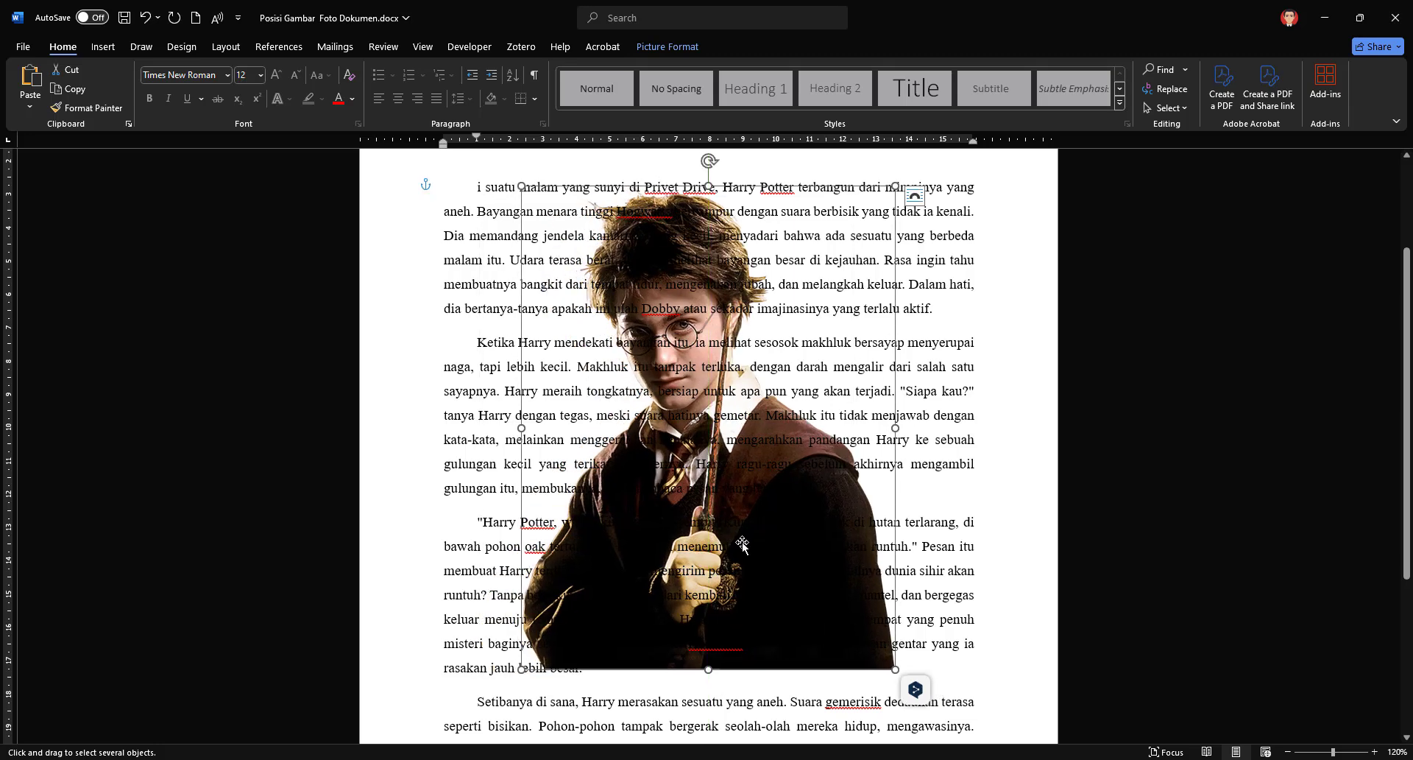
Step: Recolor the picture behind the text with the Washout option
left_click(668, 47)
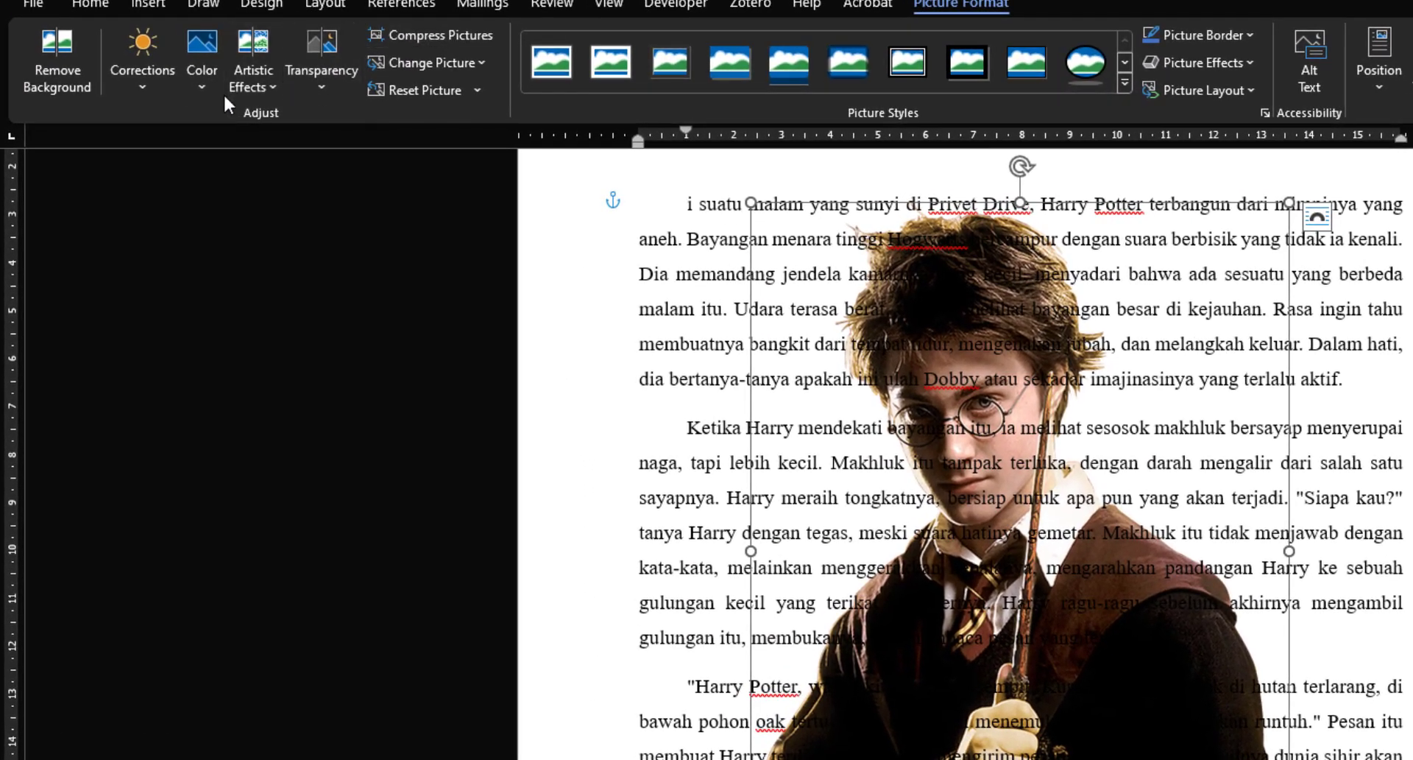
left_click(205, 90)
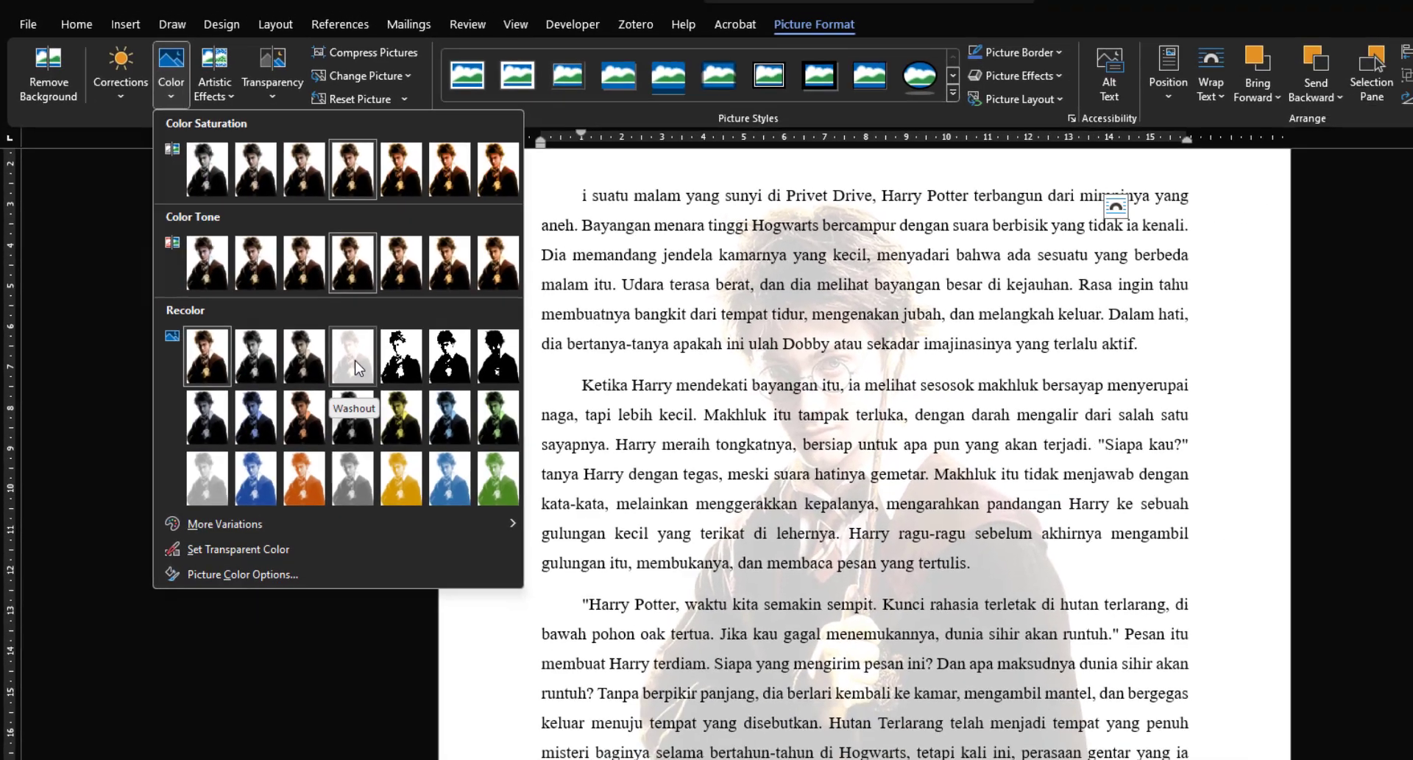
left_click(419, 398)
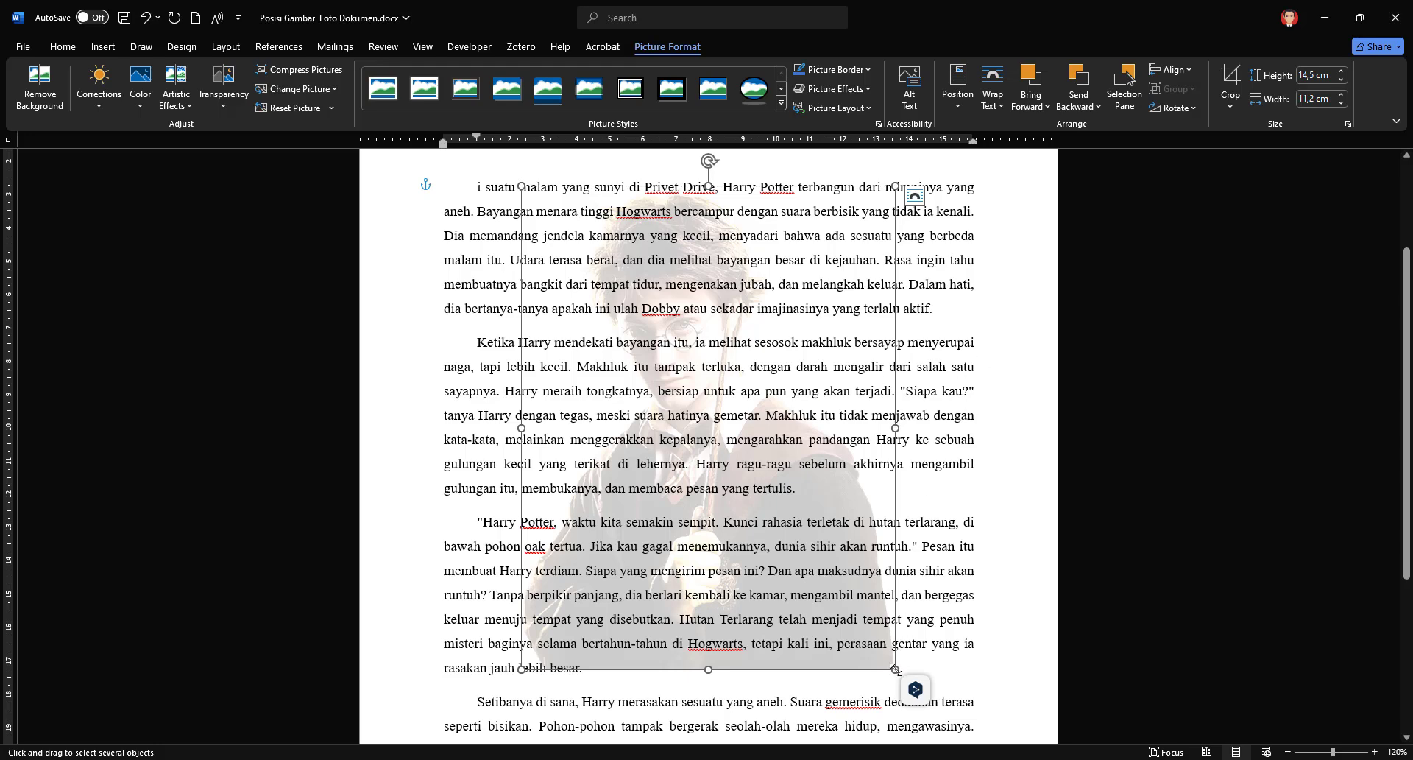
Step: Enlarge the washed-out picture to about 19.13 cm high by 14.77 cm wide so it spans the text width
left_click_drag(895, 669, 970, 723)
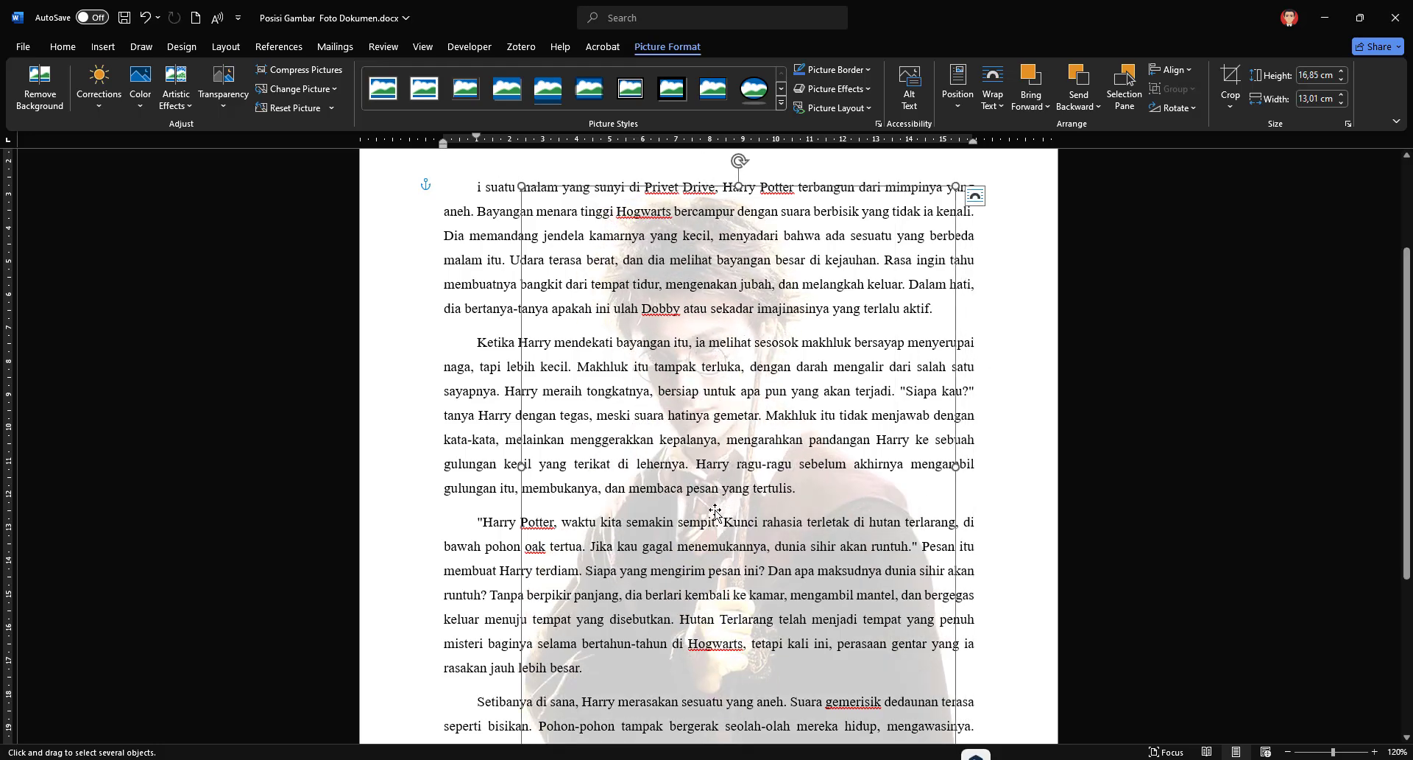
scroll(715, 512, "down", 1)
left_click_drag(515, 708, 466, 728)
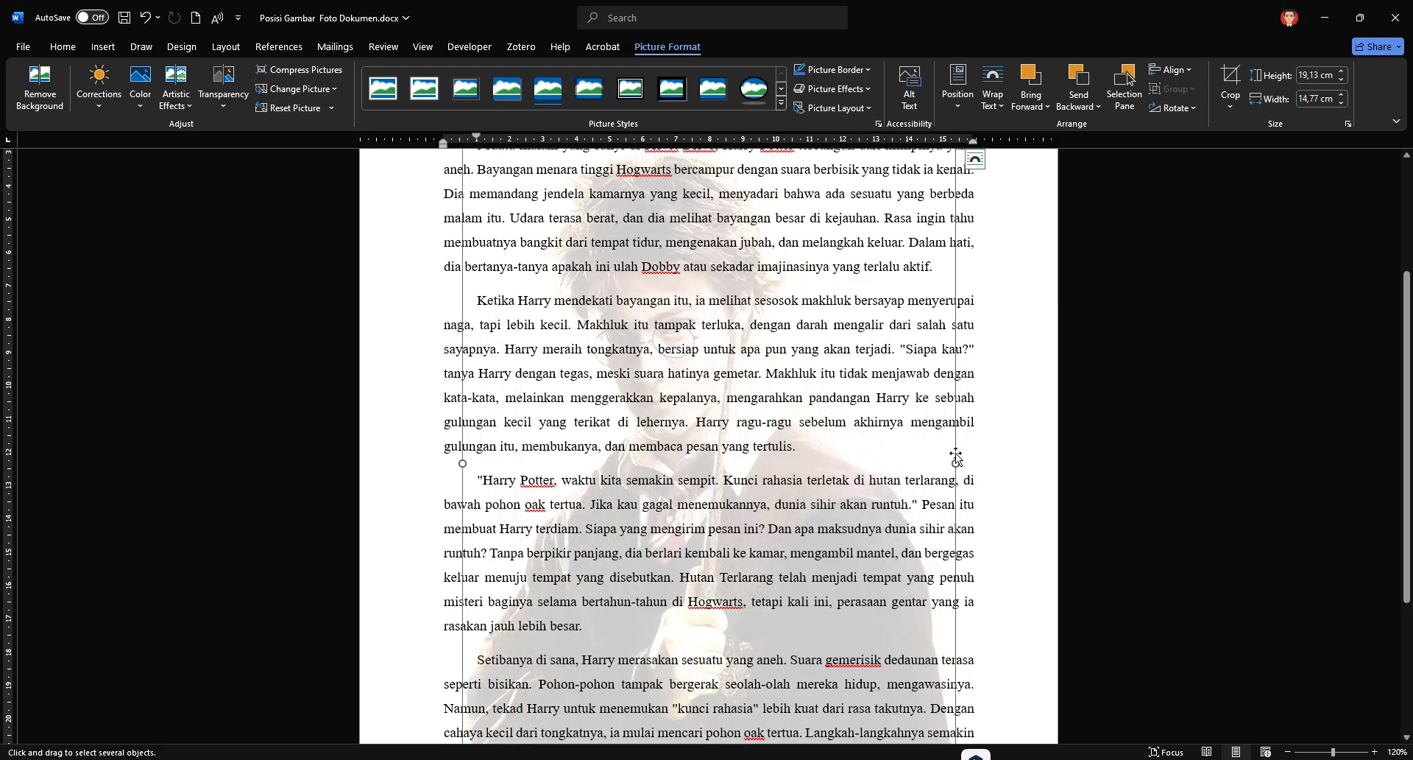
mouse_move(956, 456)
left_mouse_down()
mouse_move(959, 422)
mouse_move(961, 459)
mouse_move(967, 431)
mouse_move(952, 446)
left_mouse_up()
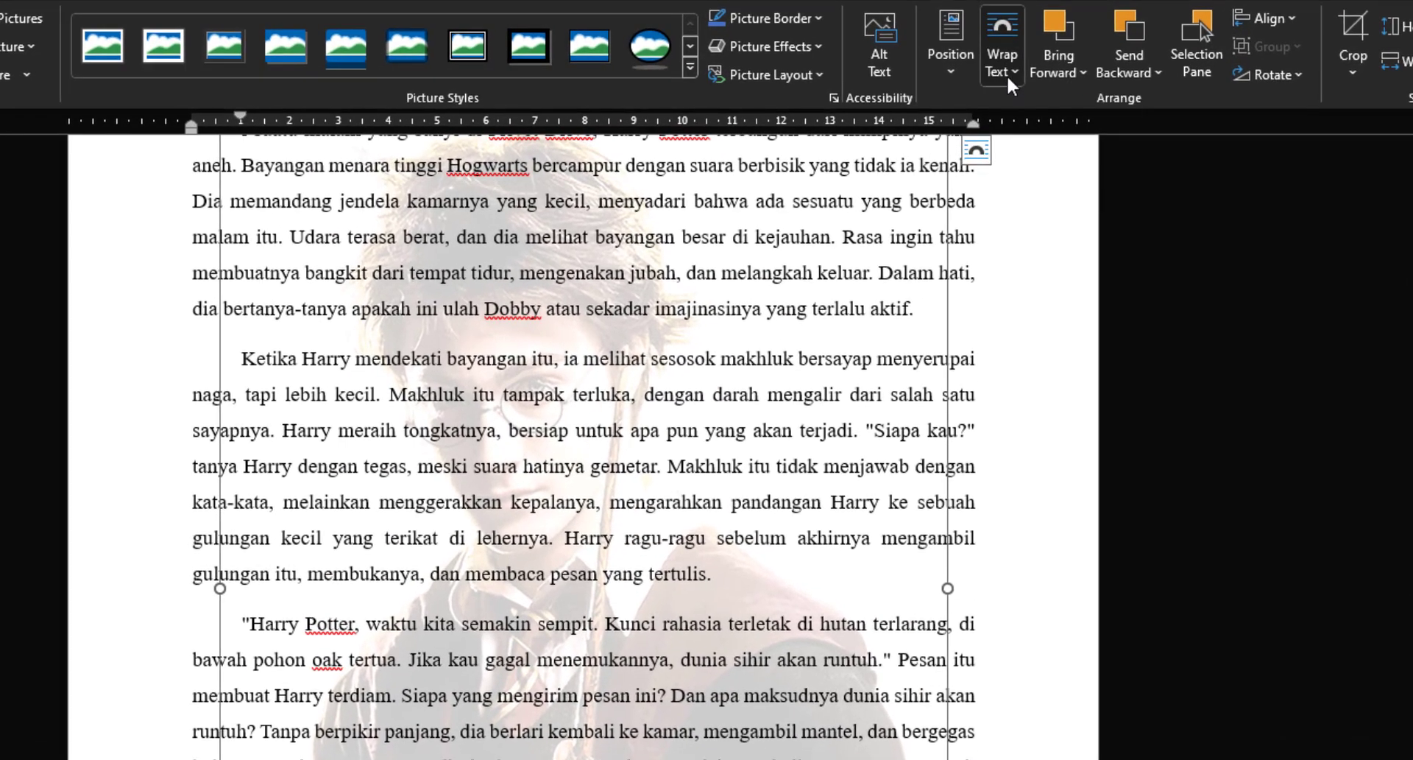
Step: Set the picture's text wrapping to In Front of Text and shrink it to about 9.43 by 7.28 cm over the second and third paragraphs
left_click(1007, 74)
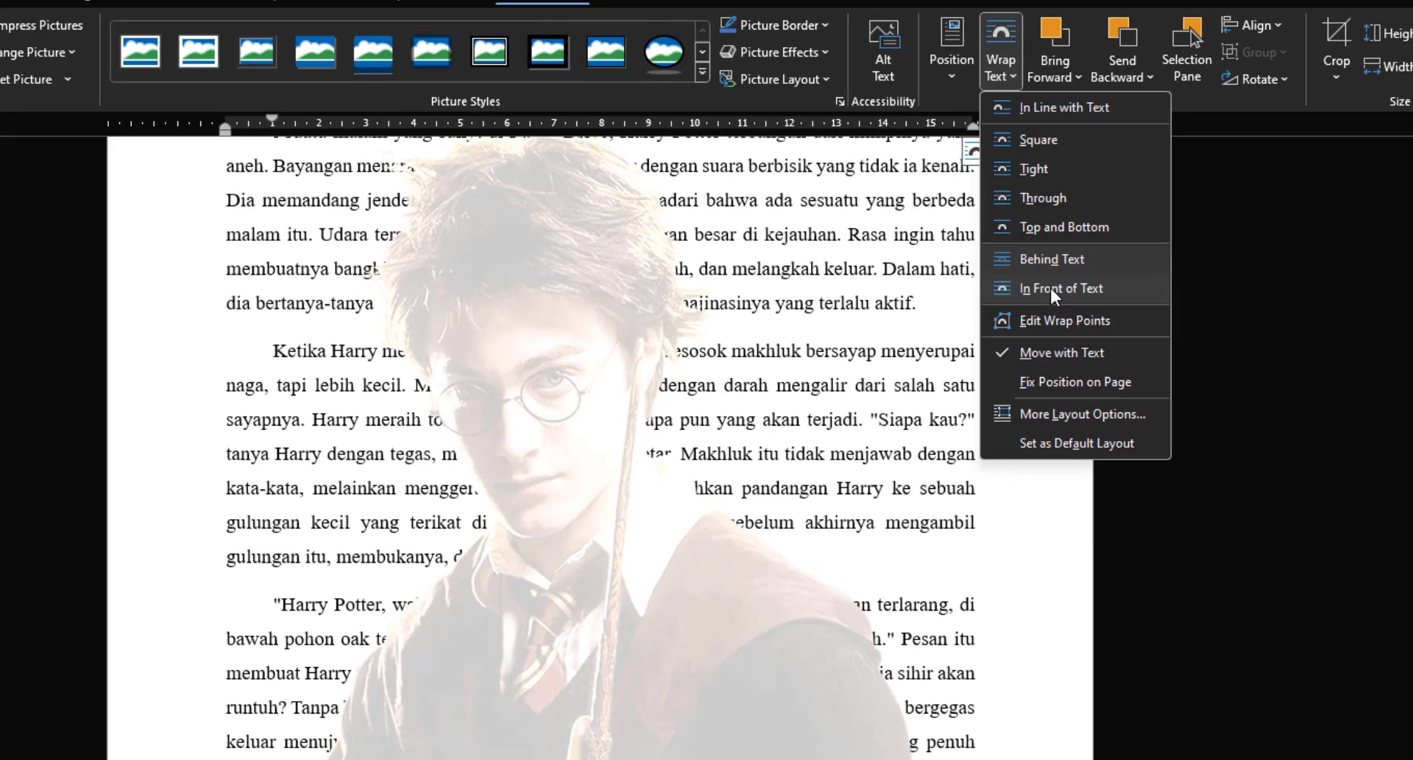
left_click(1054, 293)
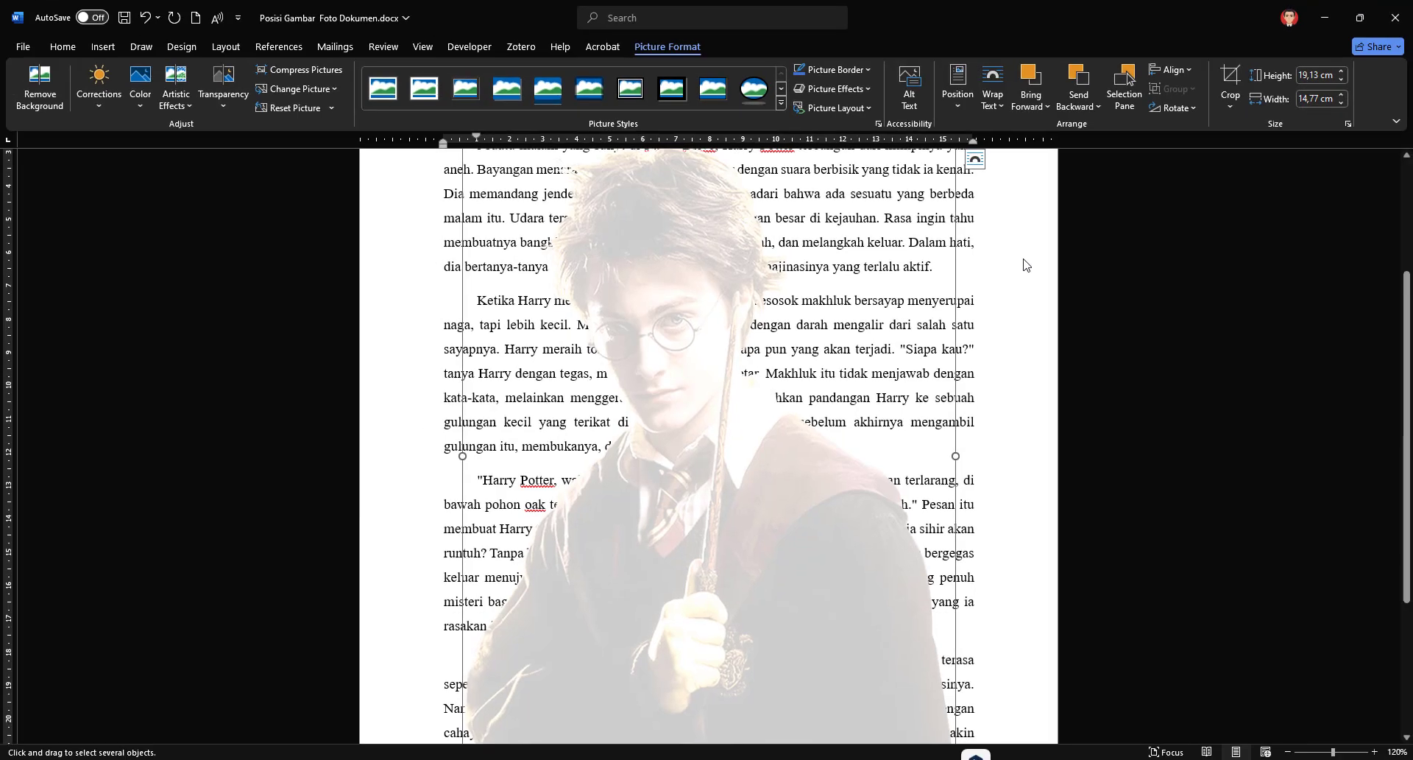
scroll(911, 612, "down", 1)
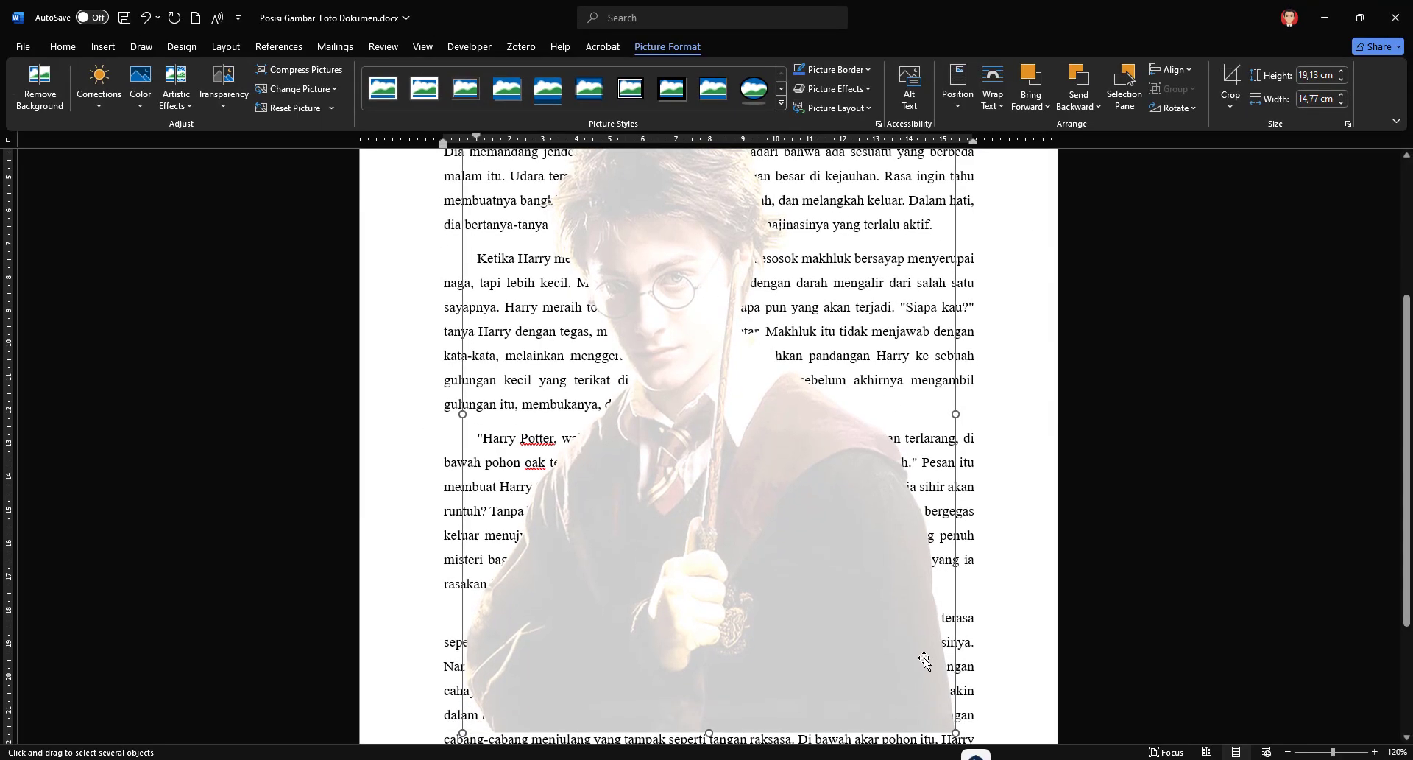
left_click_drag(863, 628, 702, 404)
left_click_drag(630, 303, 738, 413)
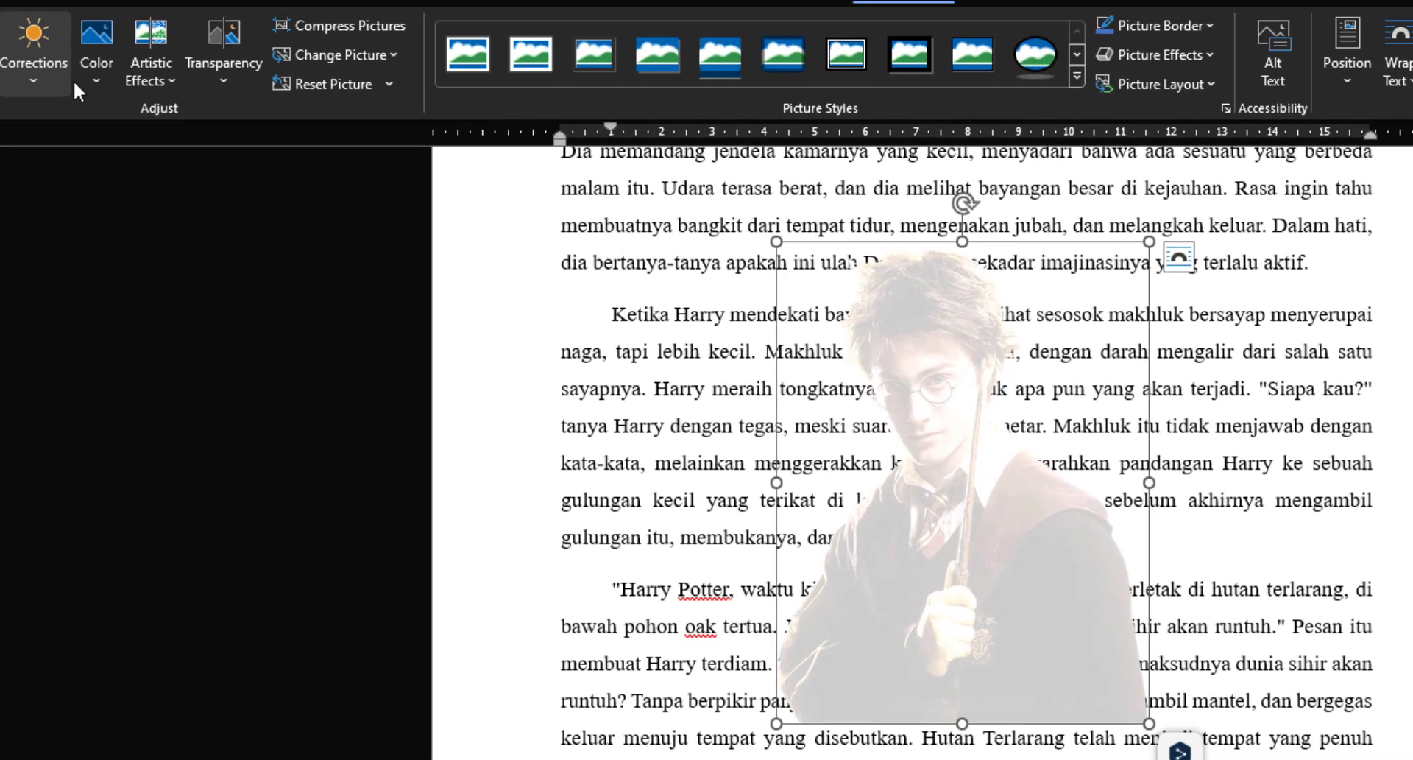
Step: Restore the picture's original colors with No Recolor and move it around over the text
left_click(142, 104)
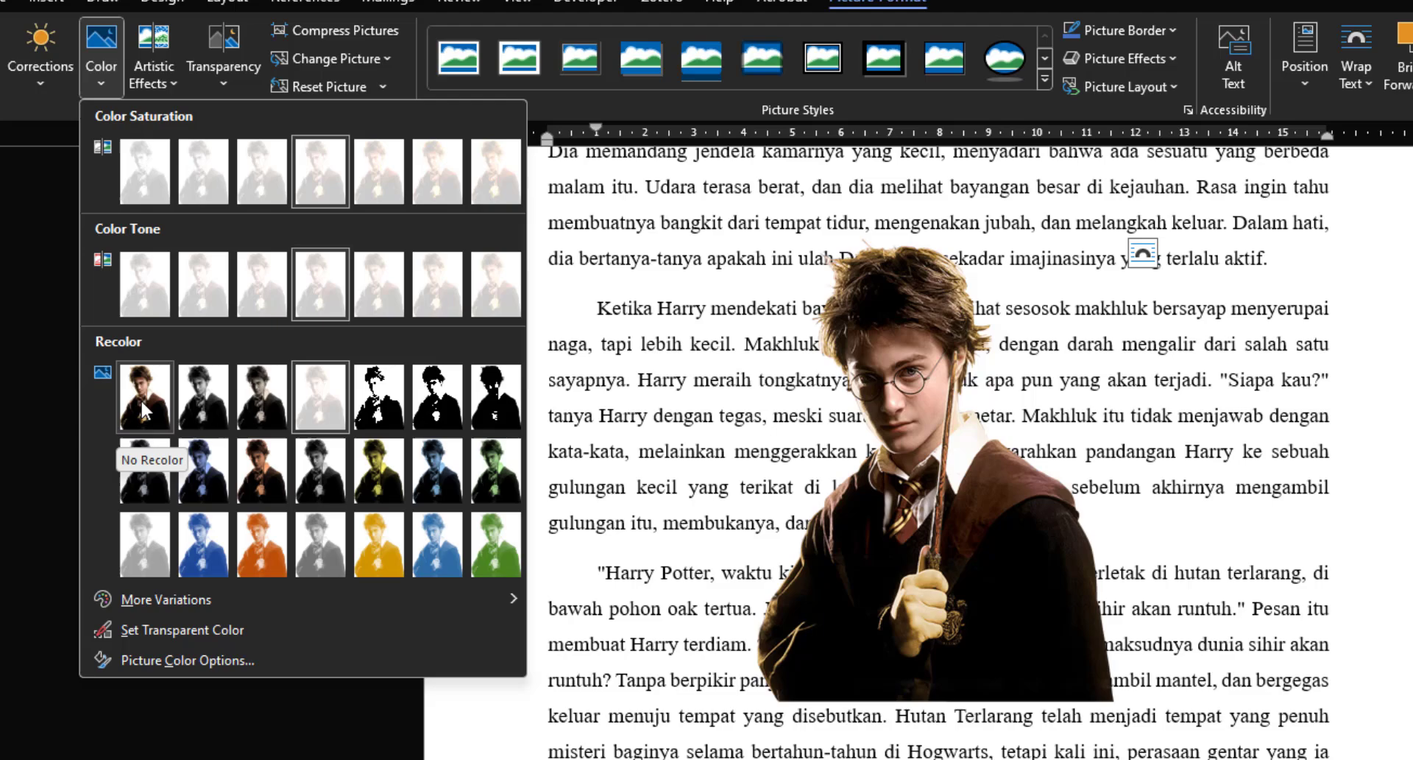
left_click(140, 402)
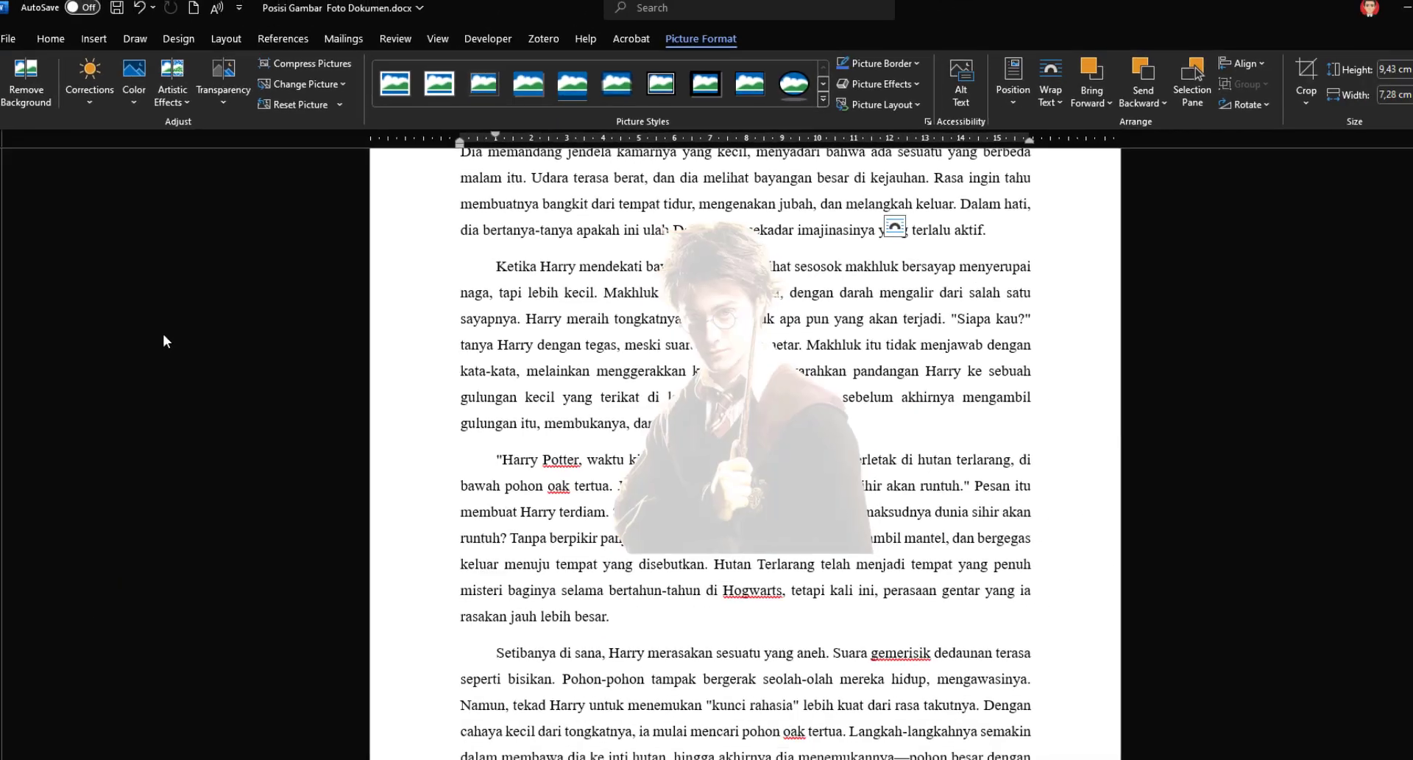
left_click_drag(727, 452, 891, 588)
left_click_drag(835, 563, 742, 404)
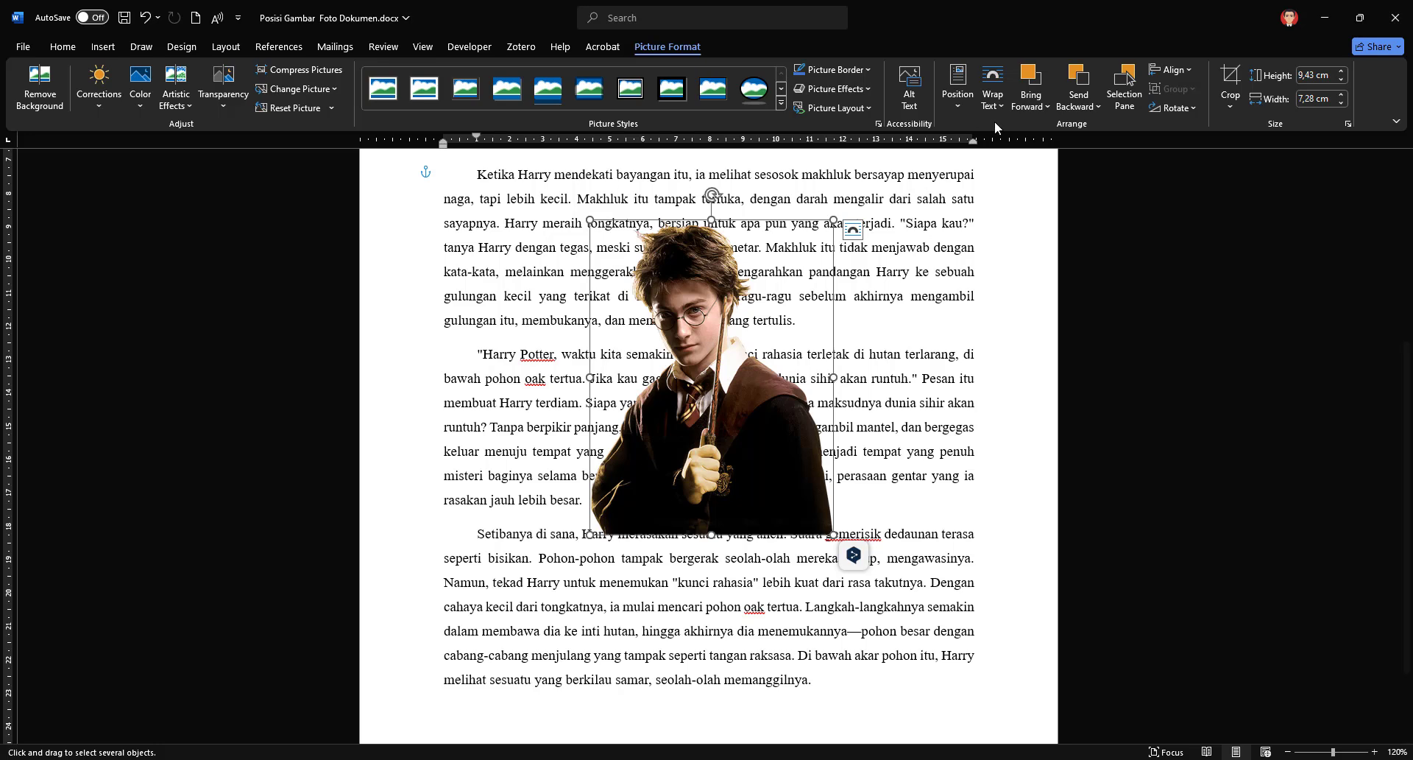
Step: Set the picture's text wrapping to In Line with Text and move it before "kata-kata" in the second paragraph
left_click(992, 96)
left_click(1035, 128)
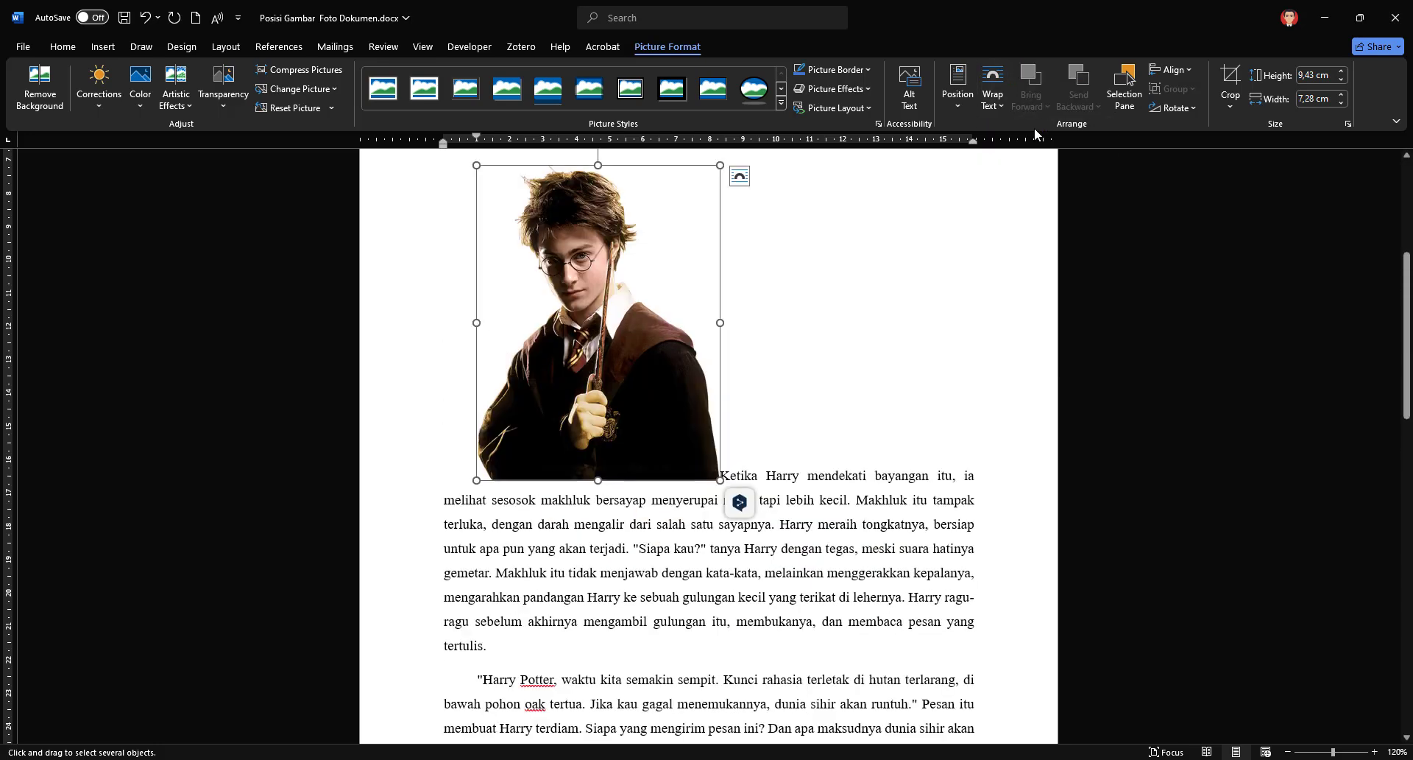
left_click_drag(650, 373, 744, 531)
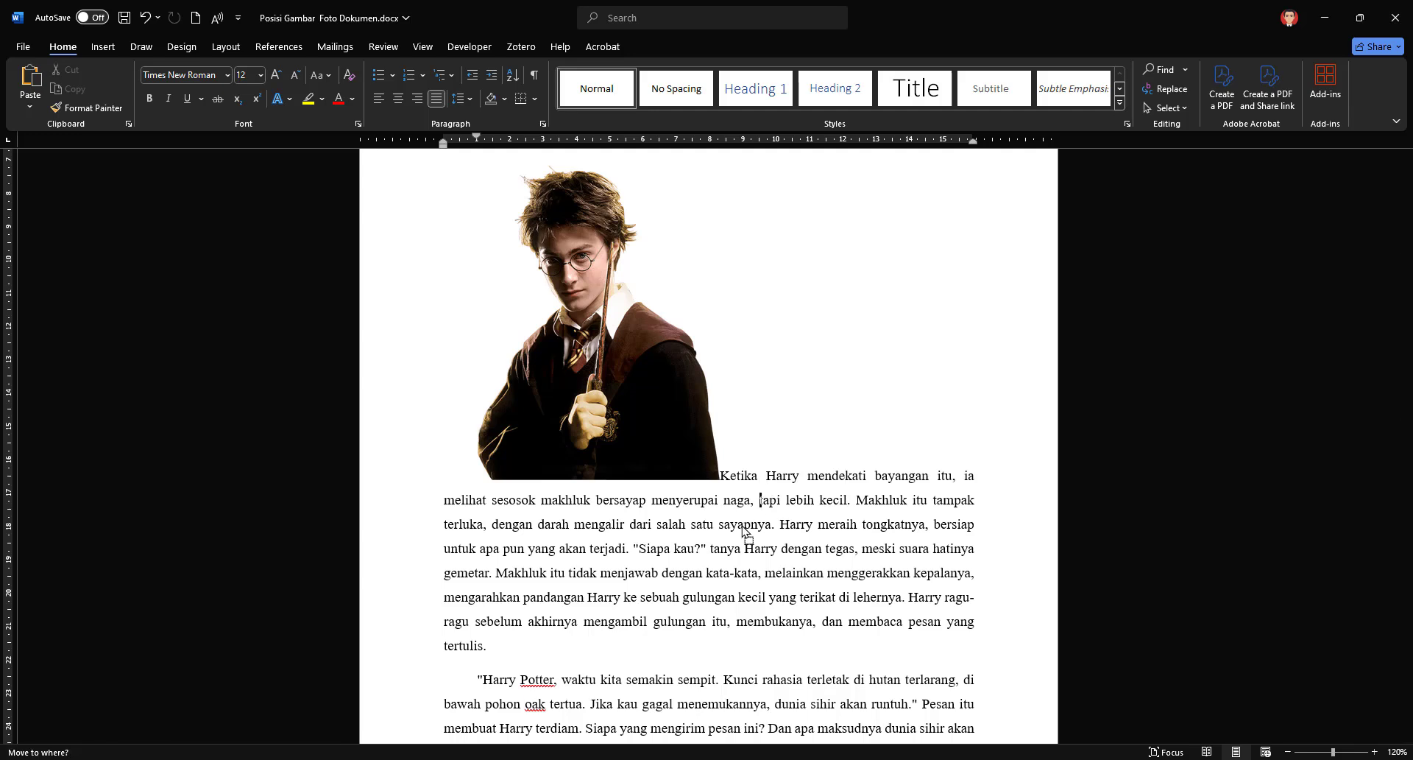
left_click_drag(689, 569, 687, 570)
left_click_drag(564, 450, 734, 579)
left_click(737, 560)
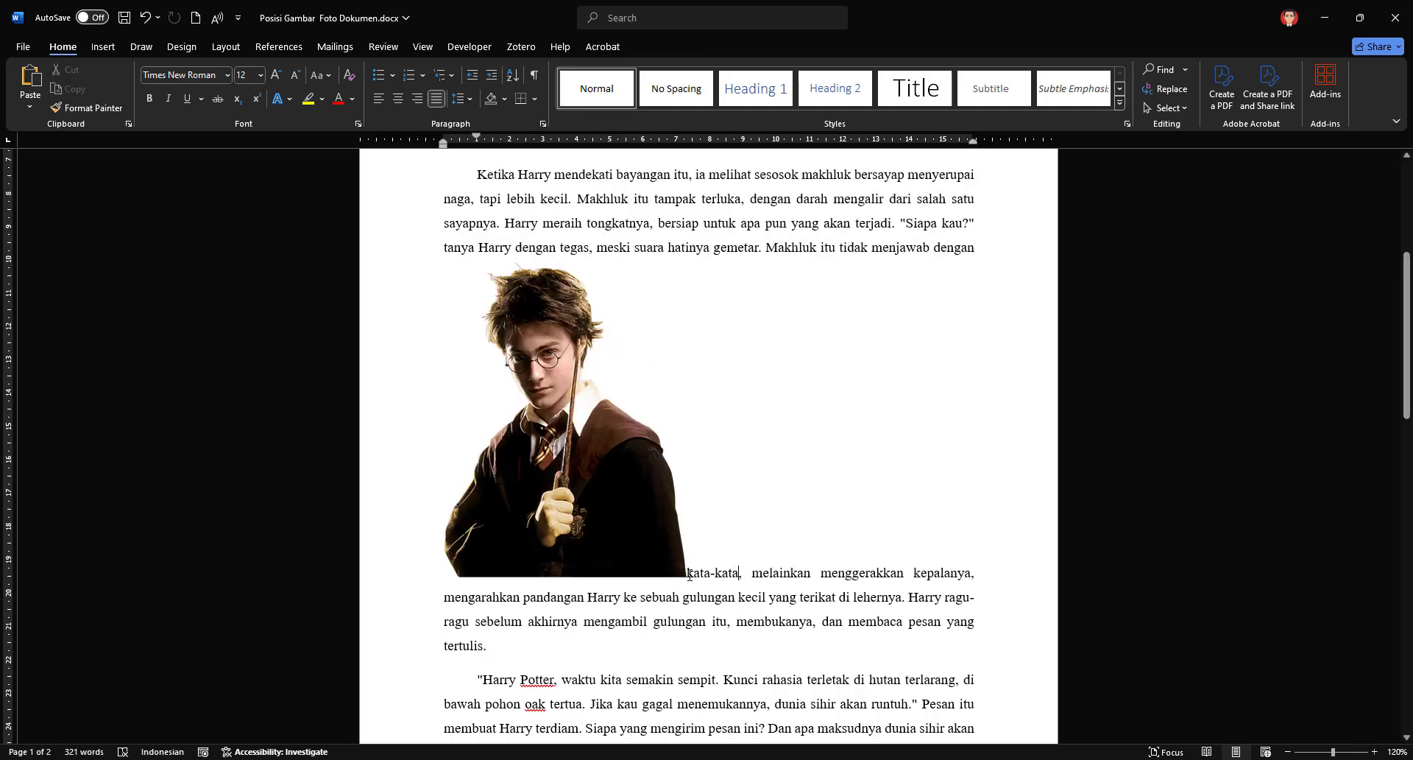
Step: Move the picture to the end of the second paragraph, set its text wrapping to Top and Bottom and shift it to the middle
left_click_drag(607, 536, 571, 659)
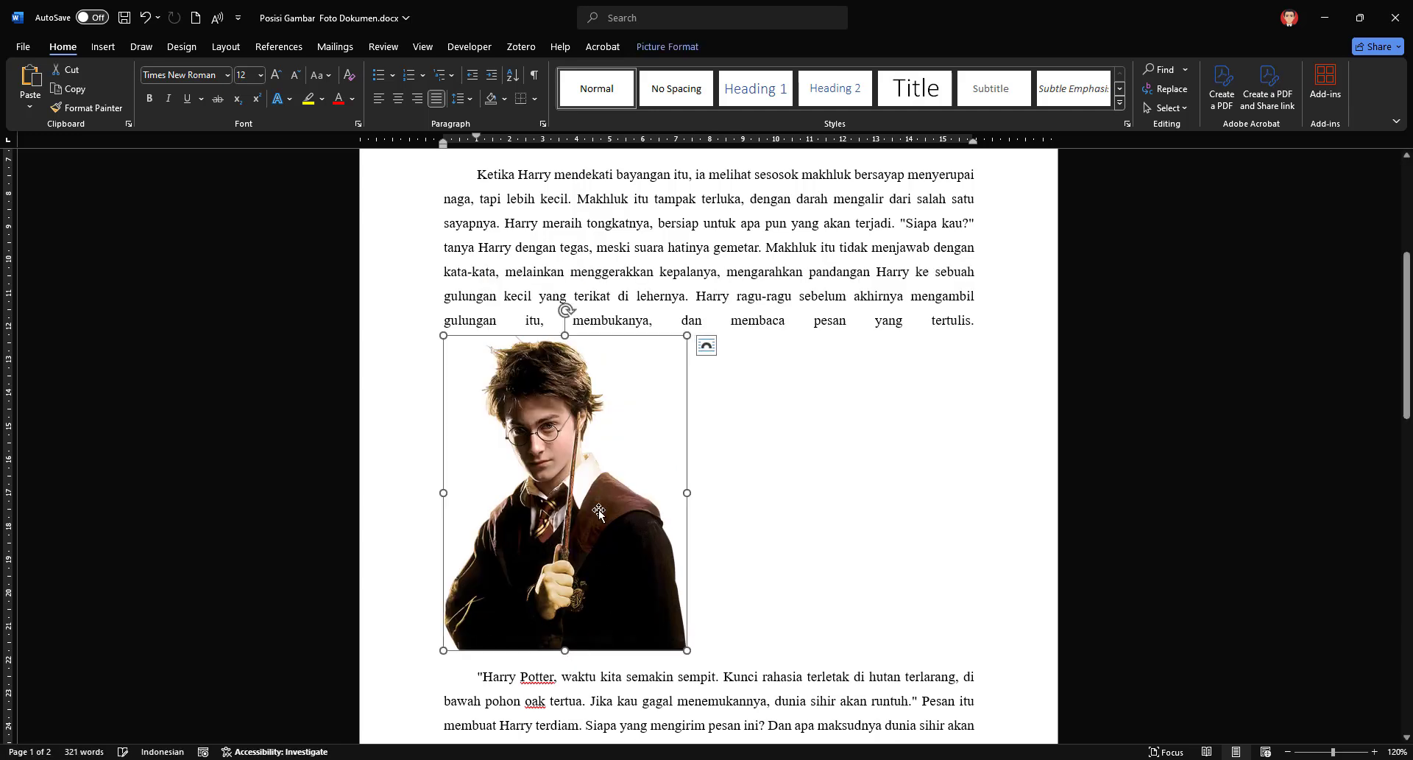
left_click(668, 46)
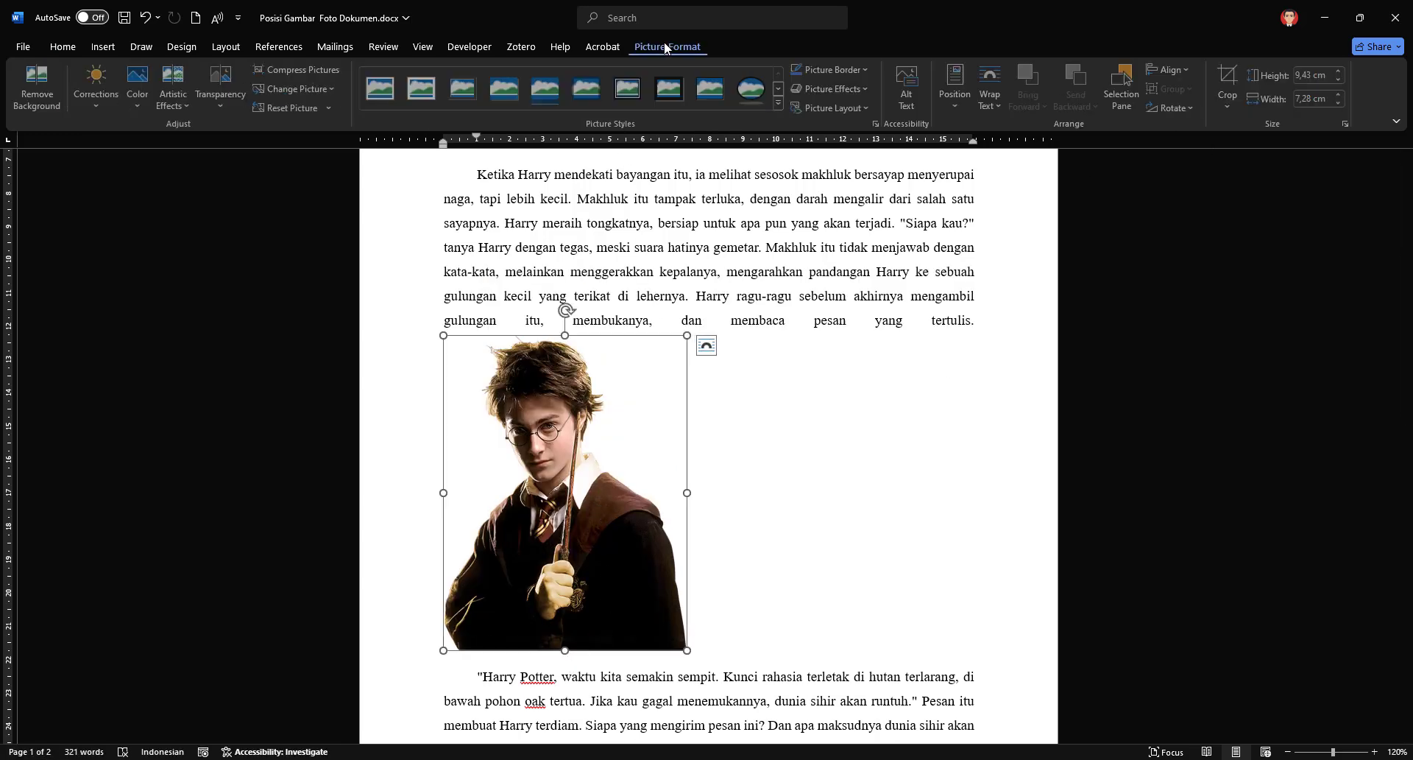
left_click(998, 110)
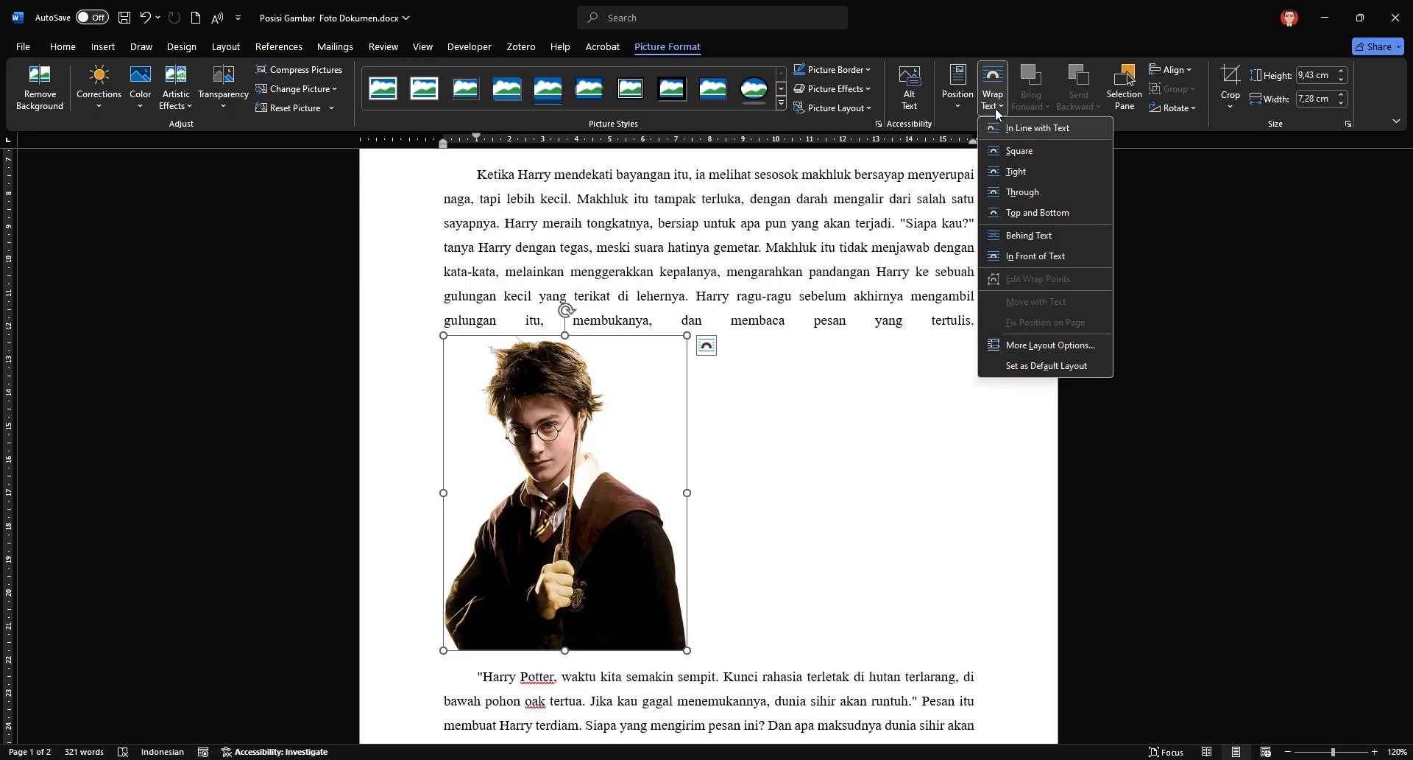
left_click(1054, 212)
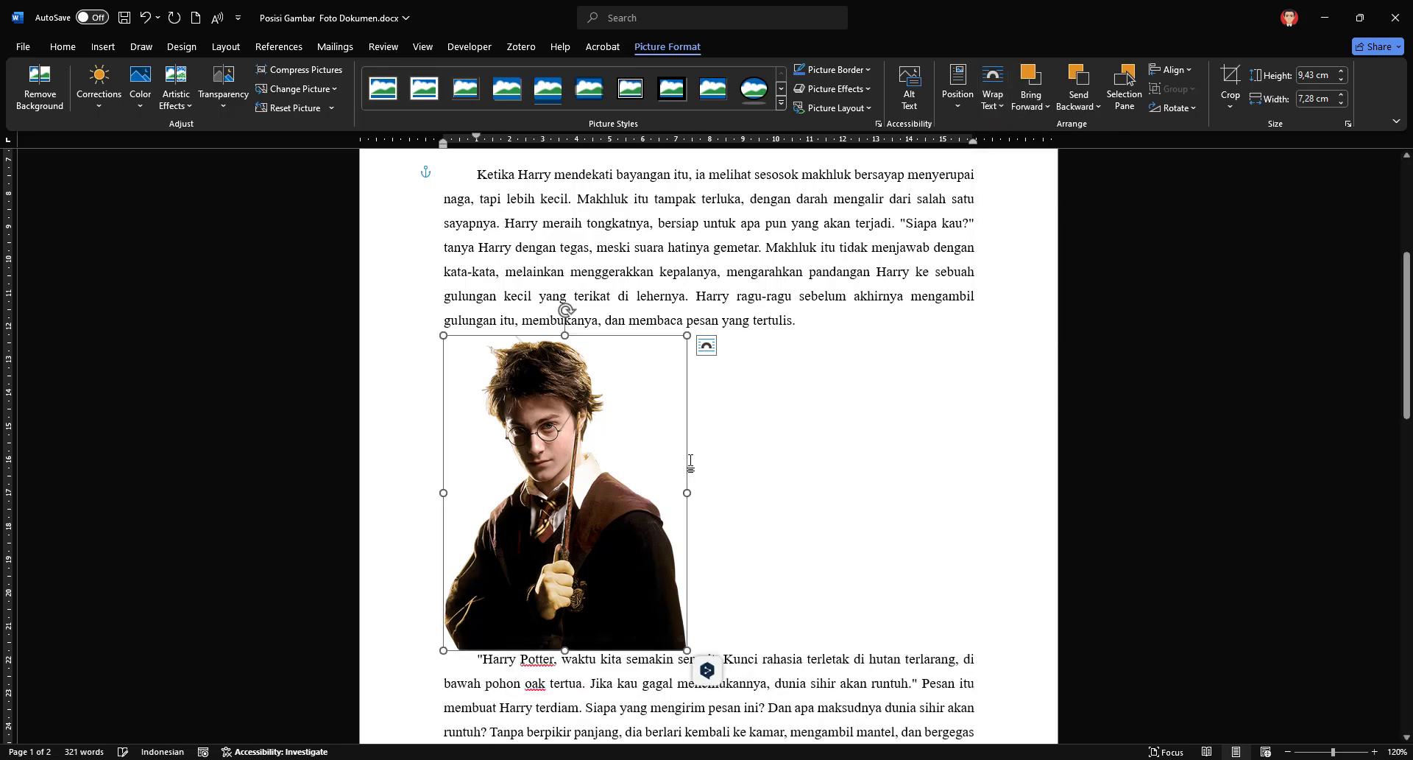
left_click_drag(602, 487, 747, 487)
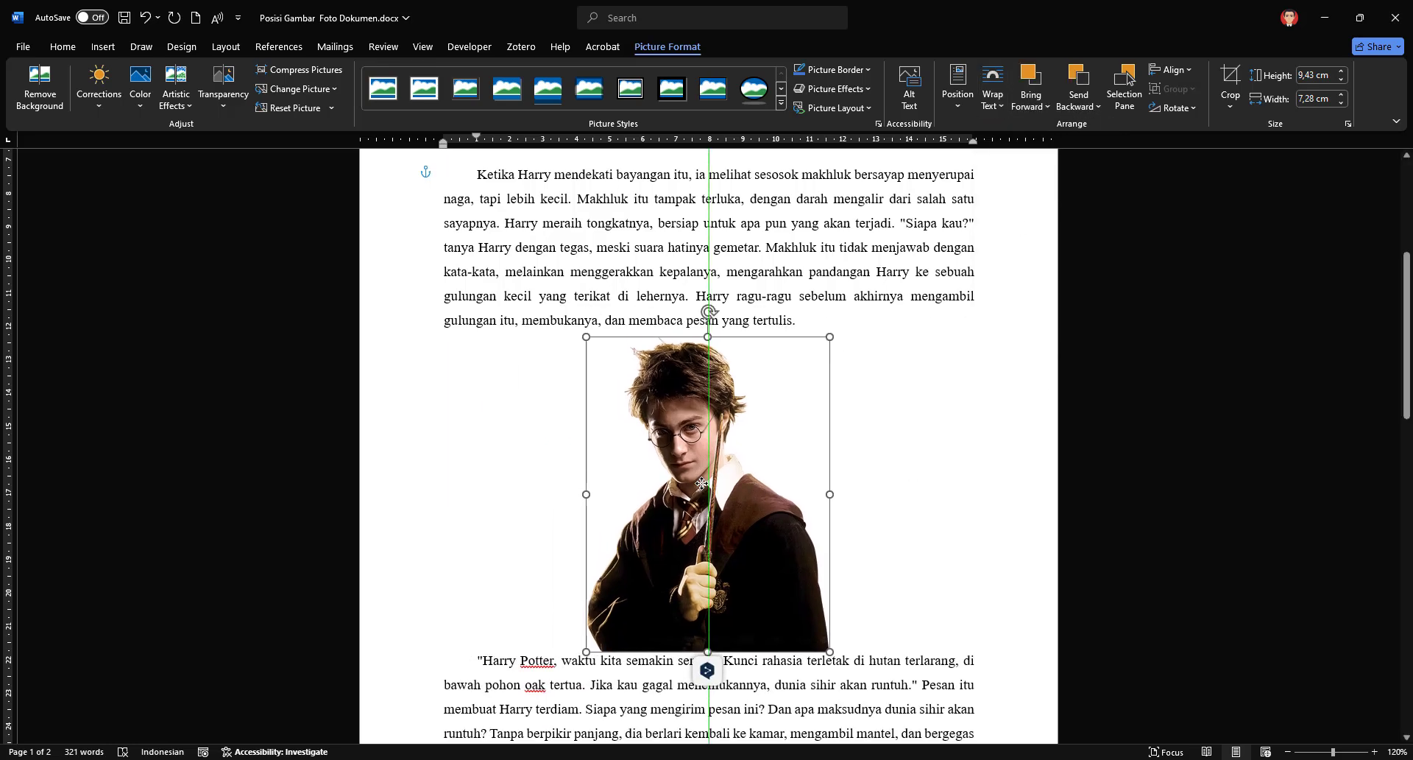
Step: Insert blank lines after the second paragraph and shift the picture down slightly to make room for a title above it
left_click(819, 319)
key("Return")
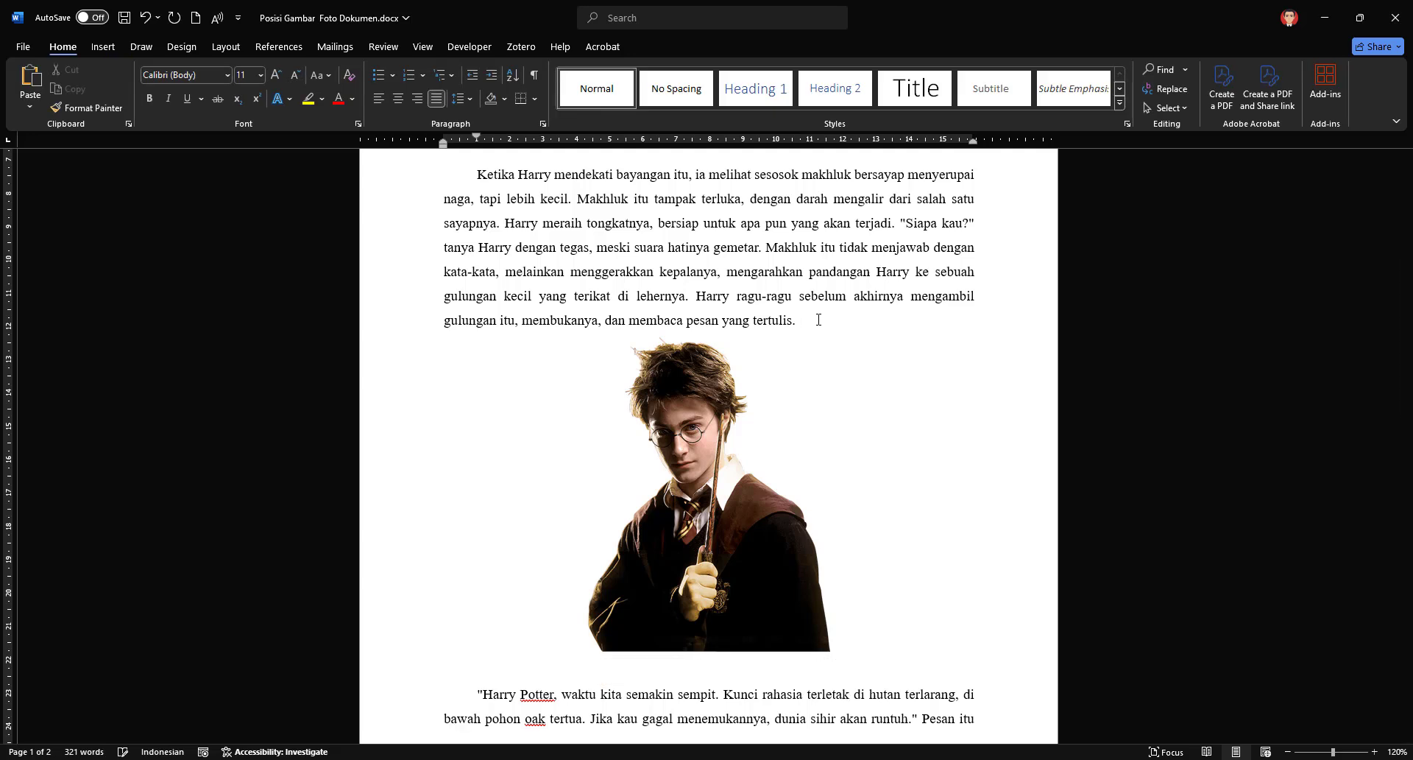
mouse_move(746, 422)
left_mouse_down()
mouse_move(749, 448)
mouse_move(748, 437)
left_mouse_up()
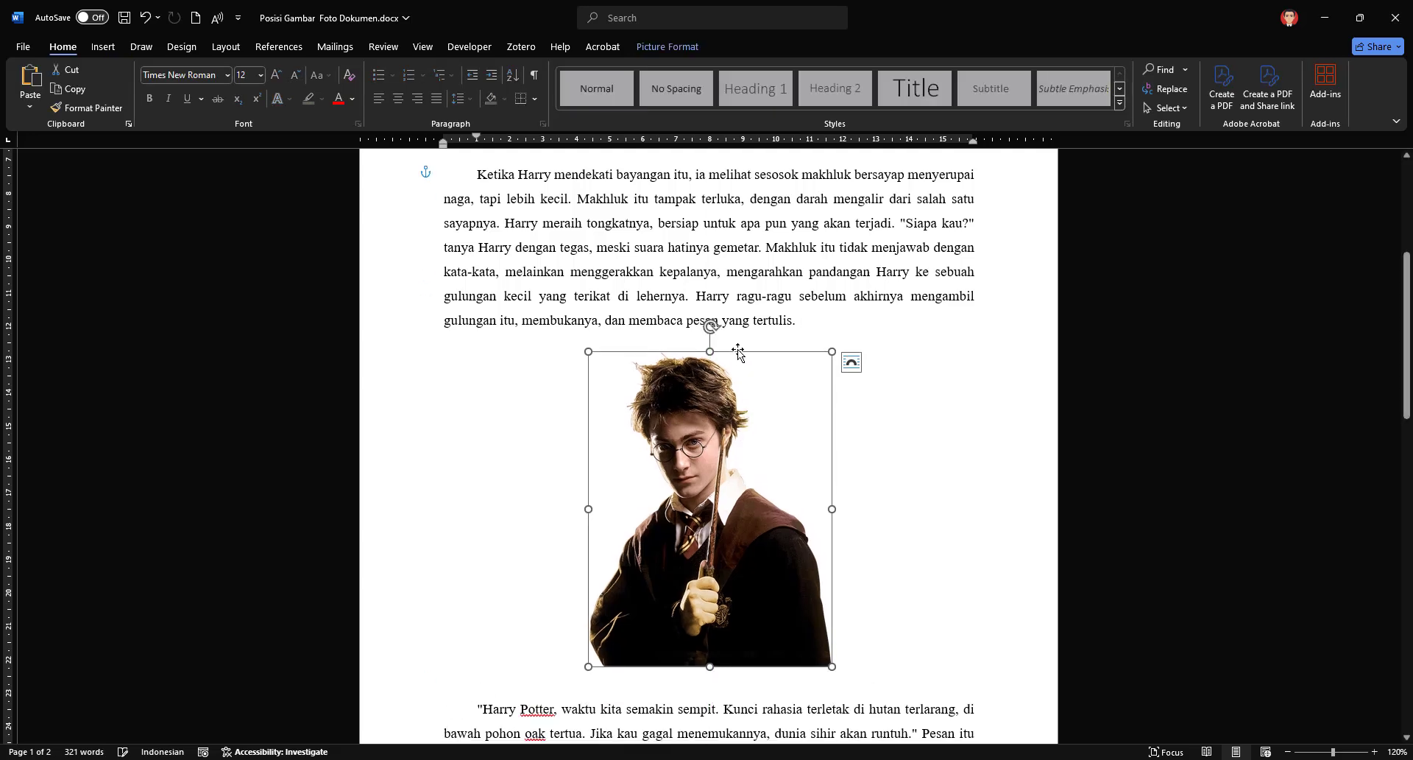
left_click(742, 343)
left_click(821, 325)
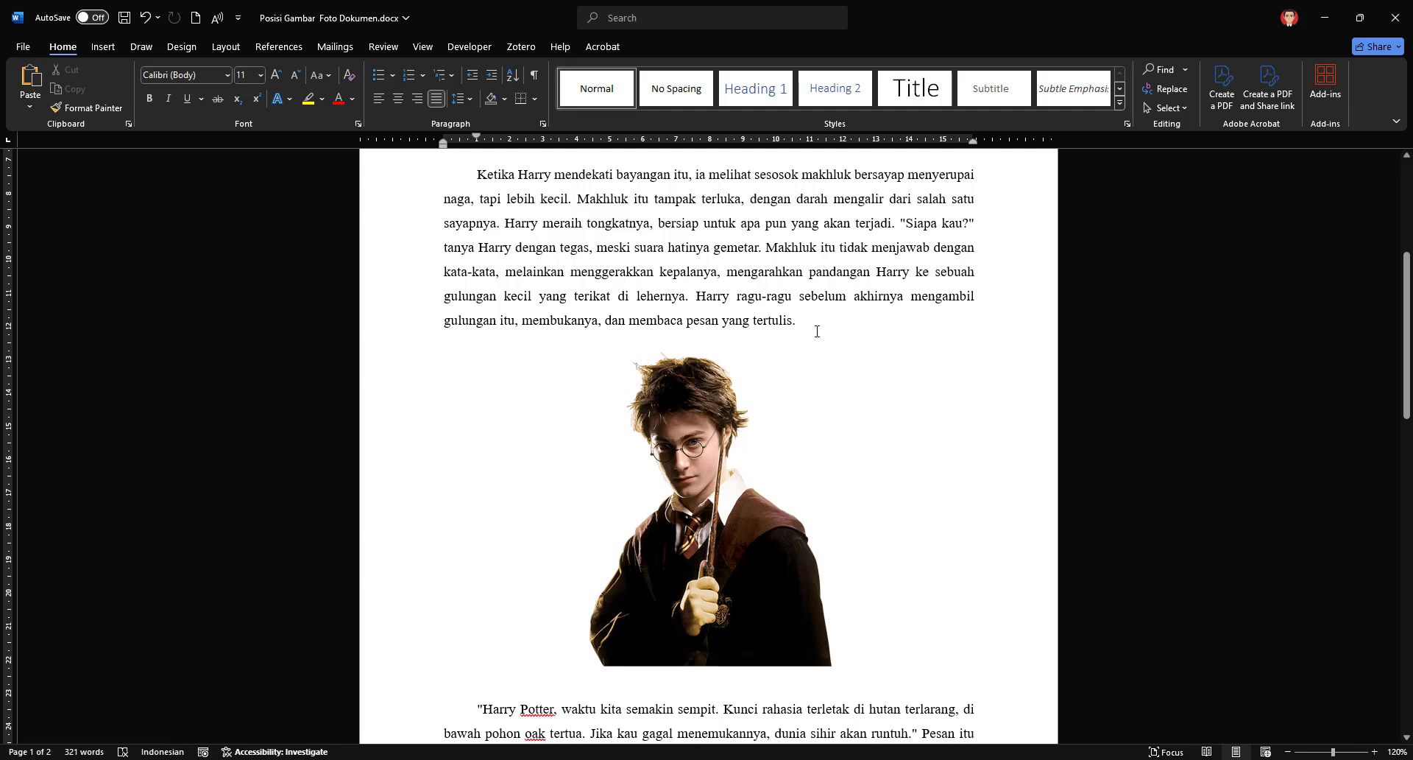
key("Return")
left_click_drag(718, 569, 719, 584)
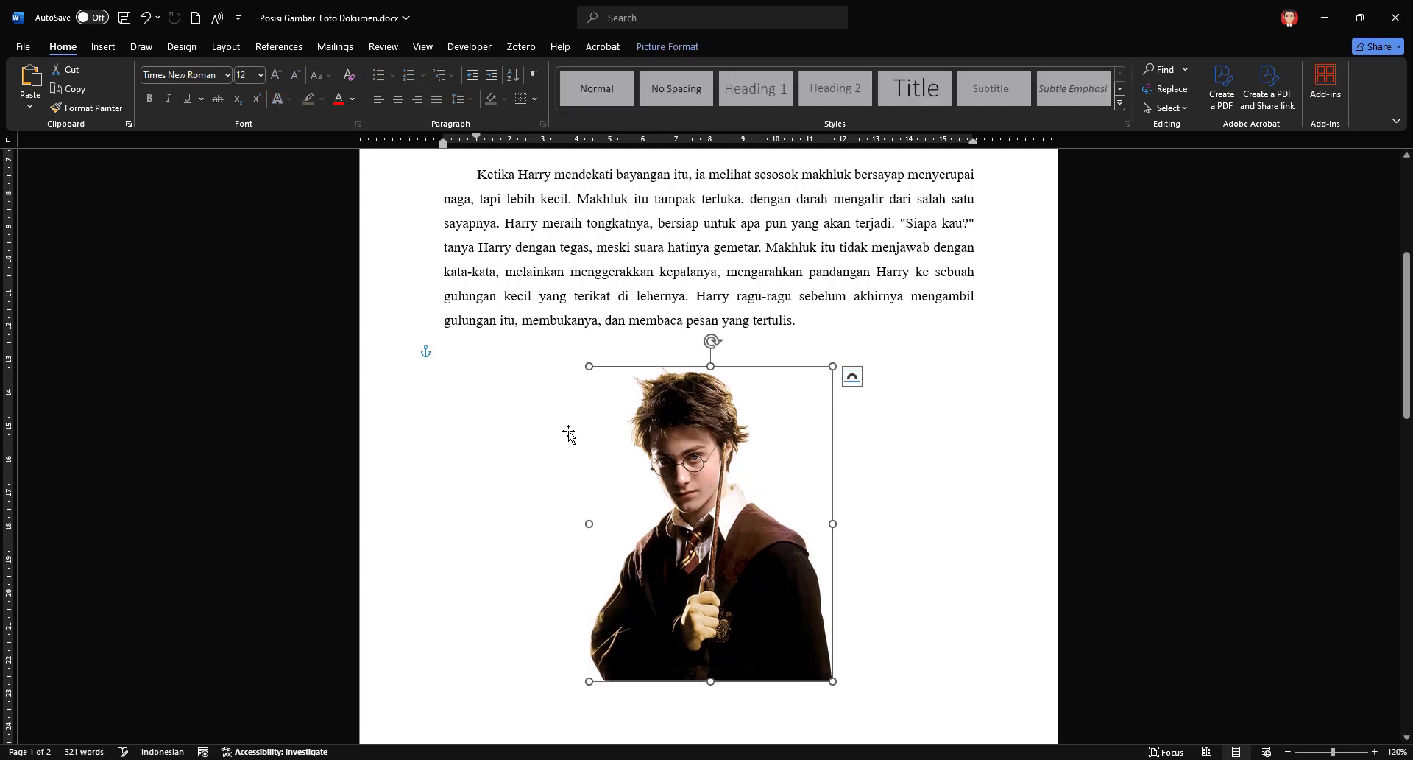
Step: Write "GAMBAR 1" on the blank line above the picture, centered and without a first-line indent
left_click(599, 356)
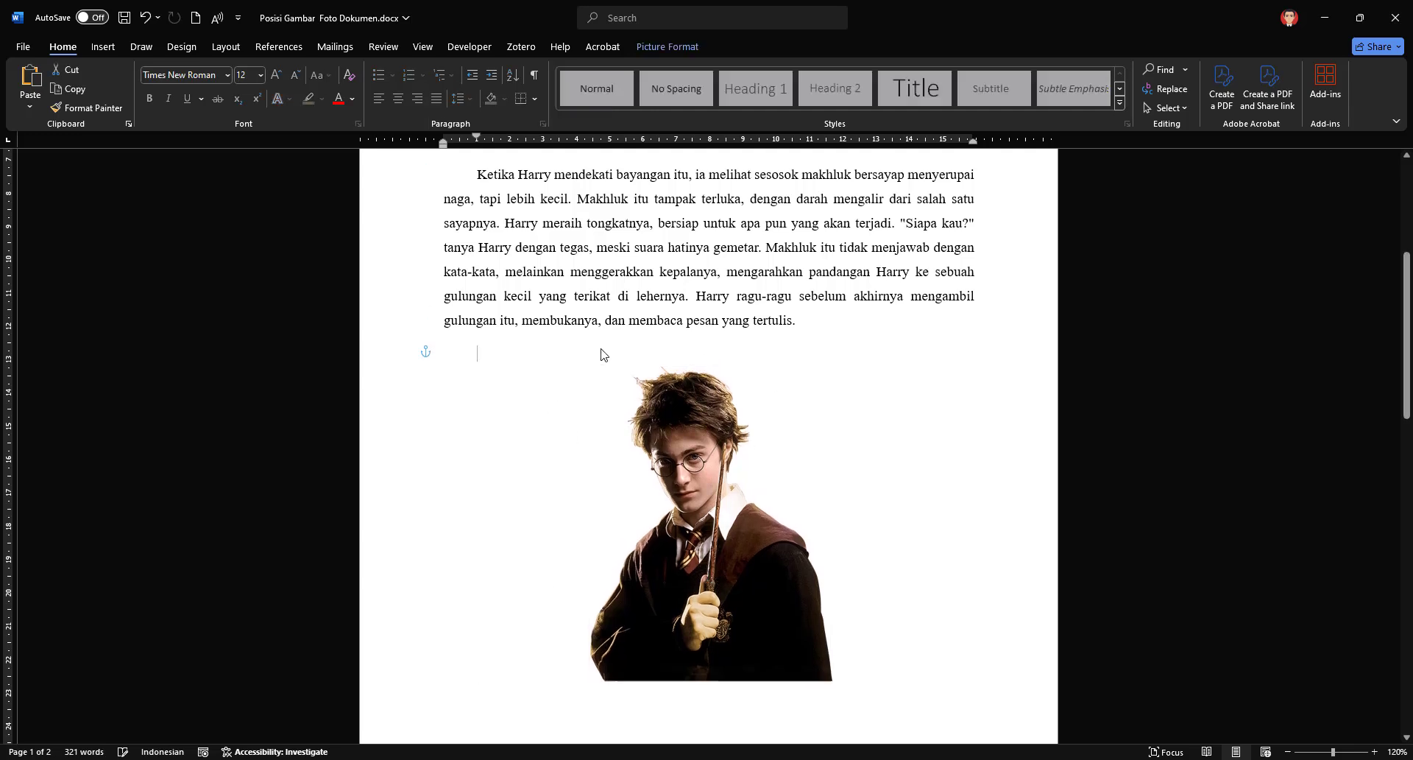
left_click(398, 98)
left_click_drag(477, 138, 442, 142)
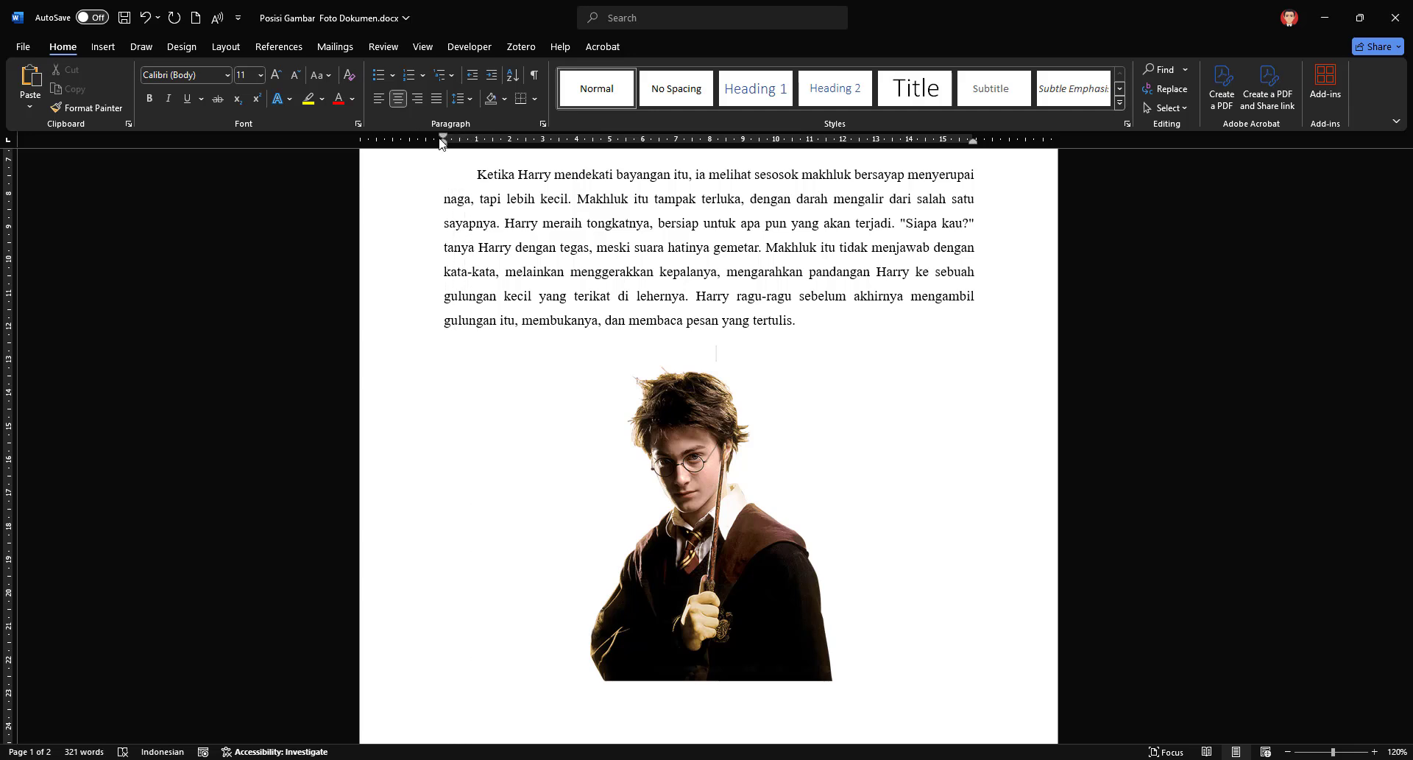
key("Caps_Lock")
type("GAMBAR")
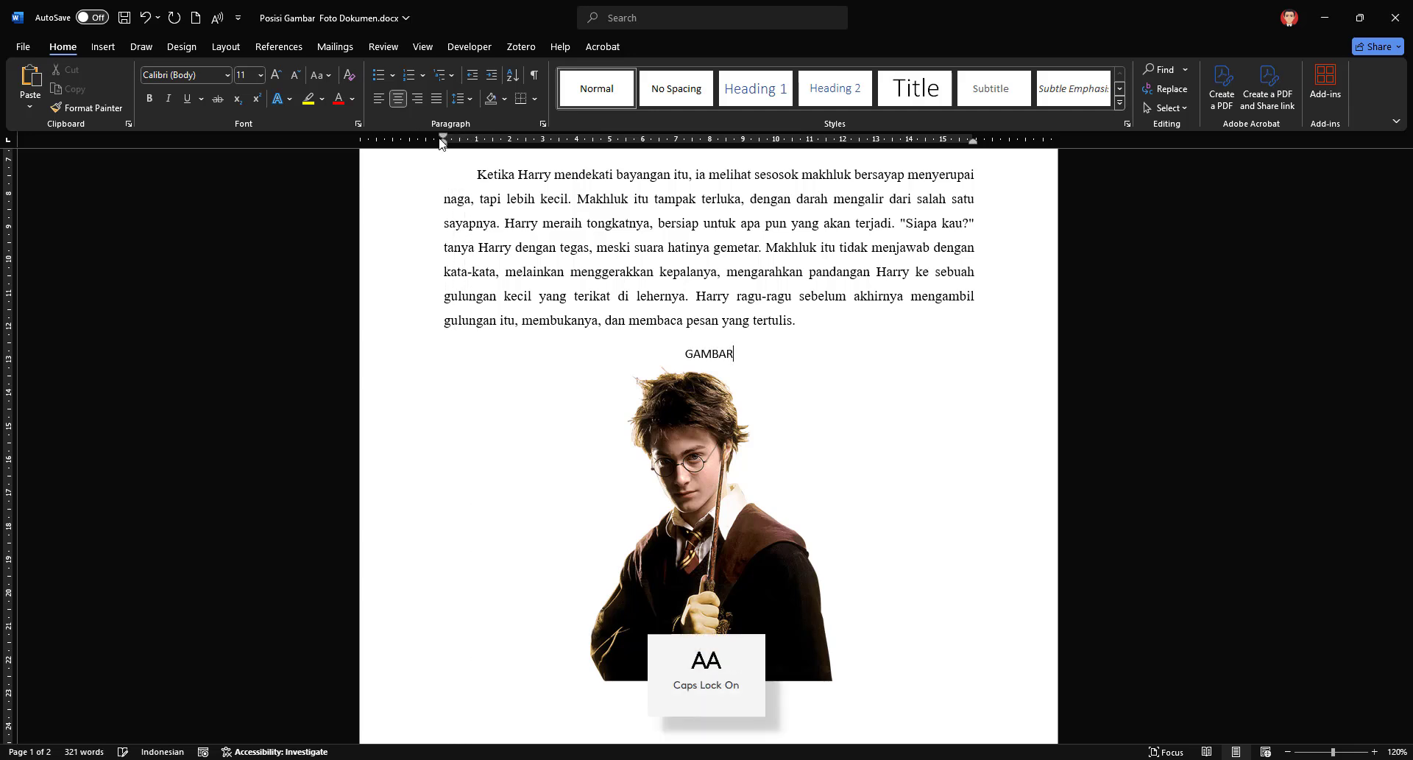
type(" 1")
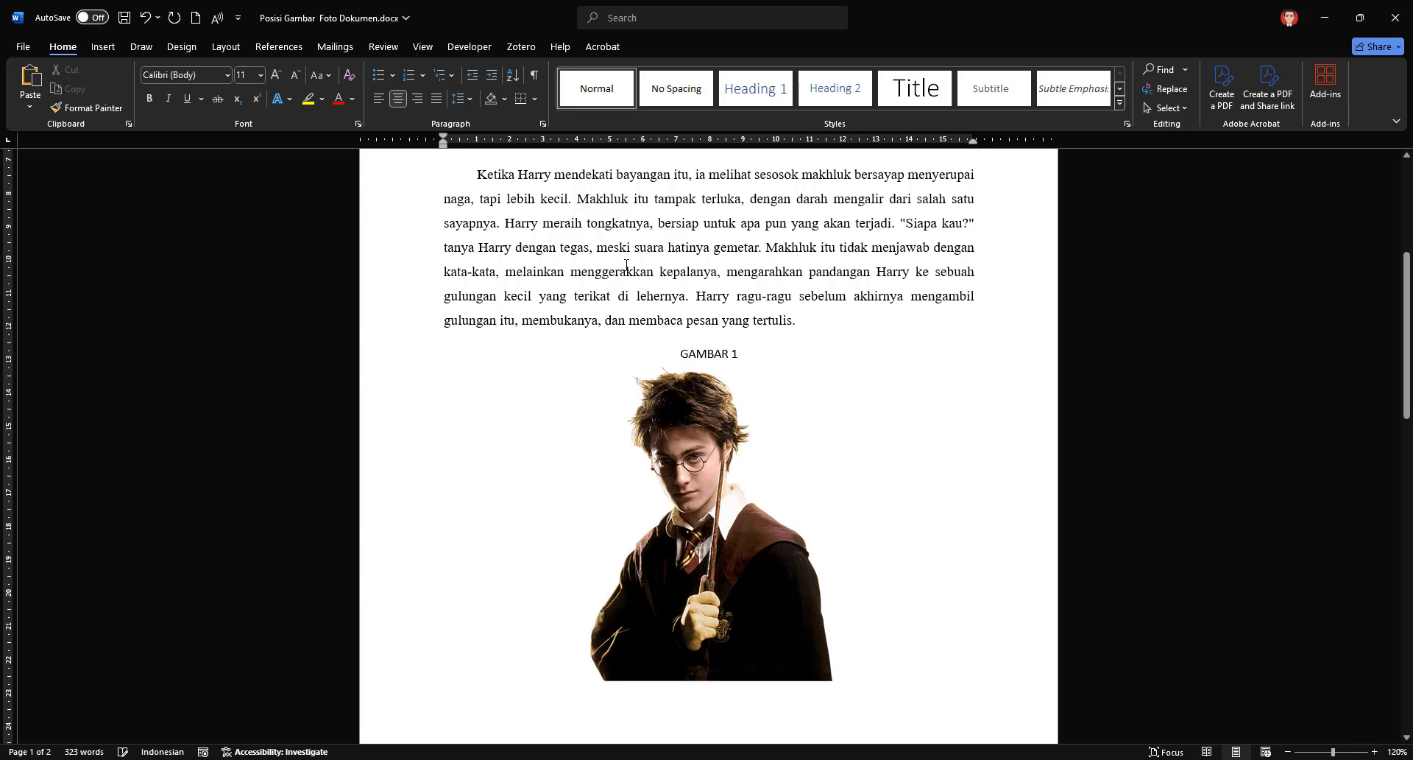
Step: Make the "GAMBAR 1" title above the picture bold
left_click(728, 700)
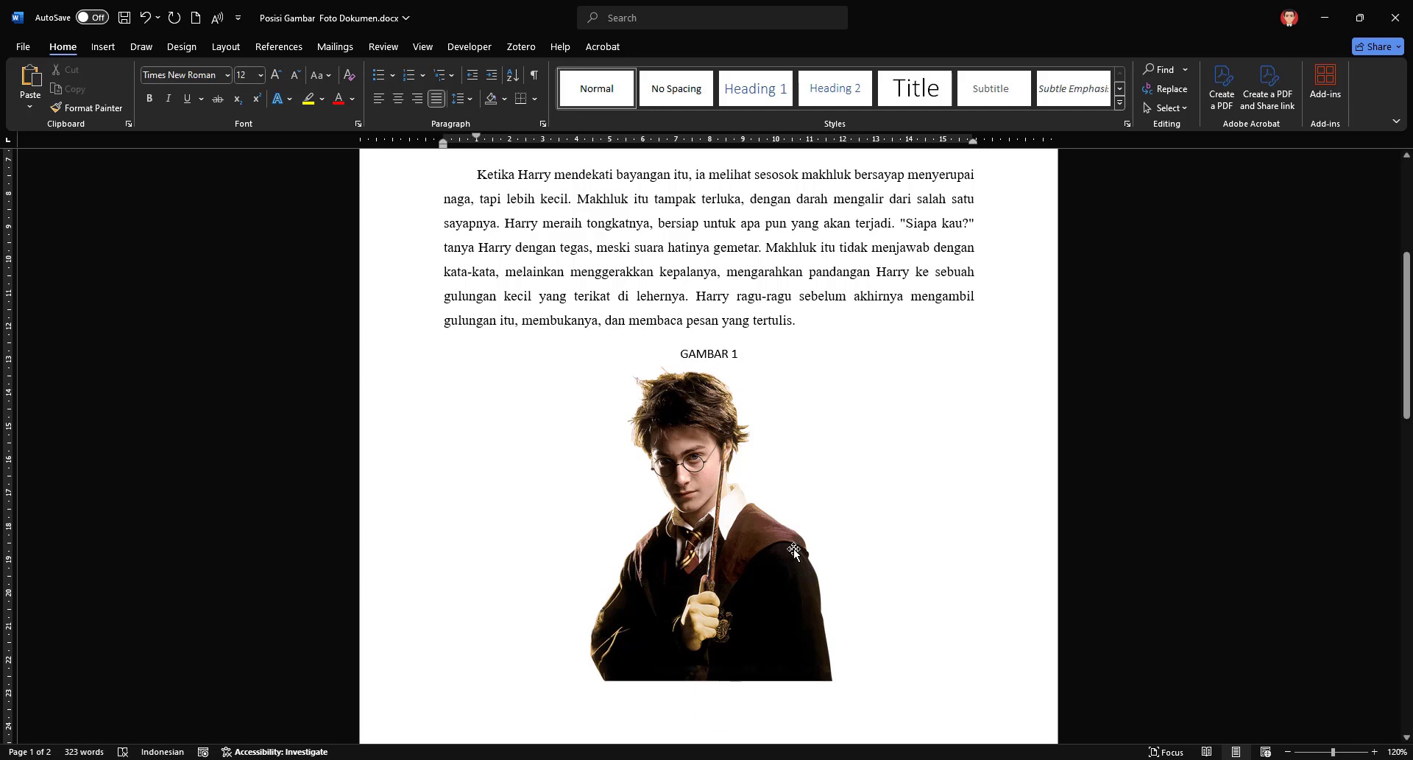
triple_click(750, 357)
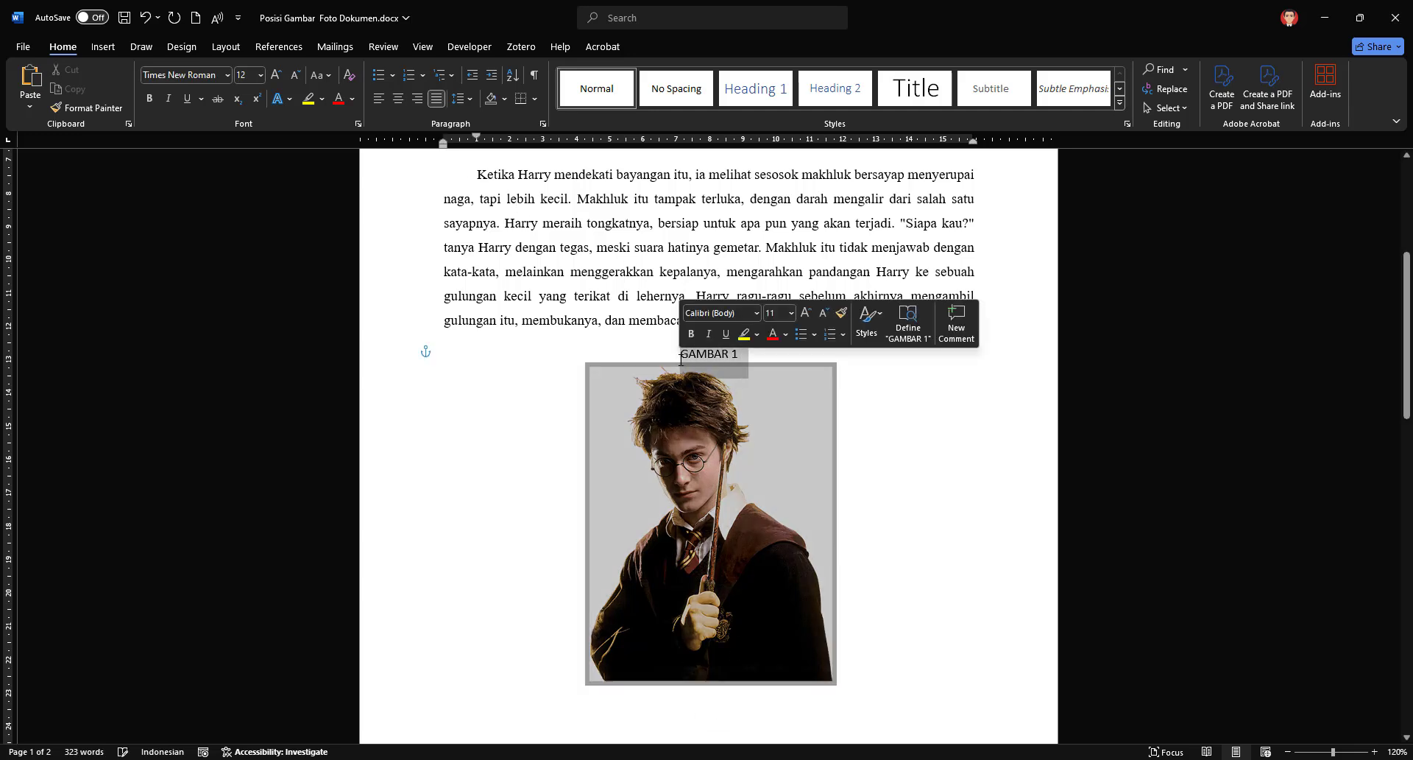
left_click(835, 282)
Step: Delete the picture, the "GAMBAR 1" title and the leftover blank lines between the second and third paragraphs
left_click(752, 534)
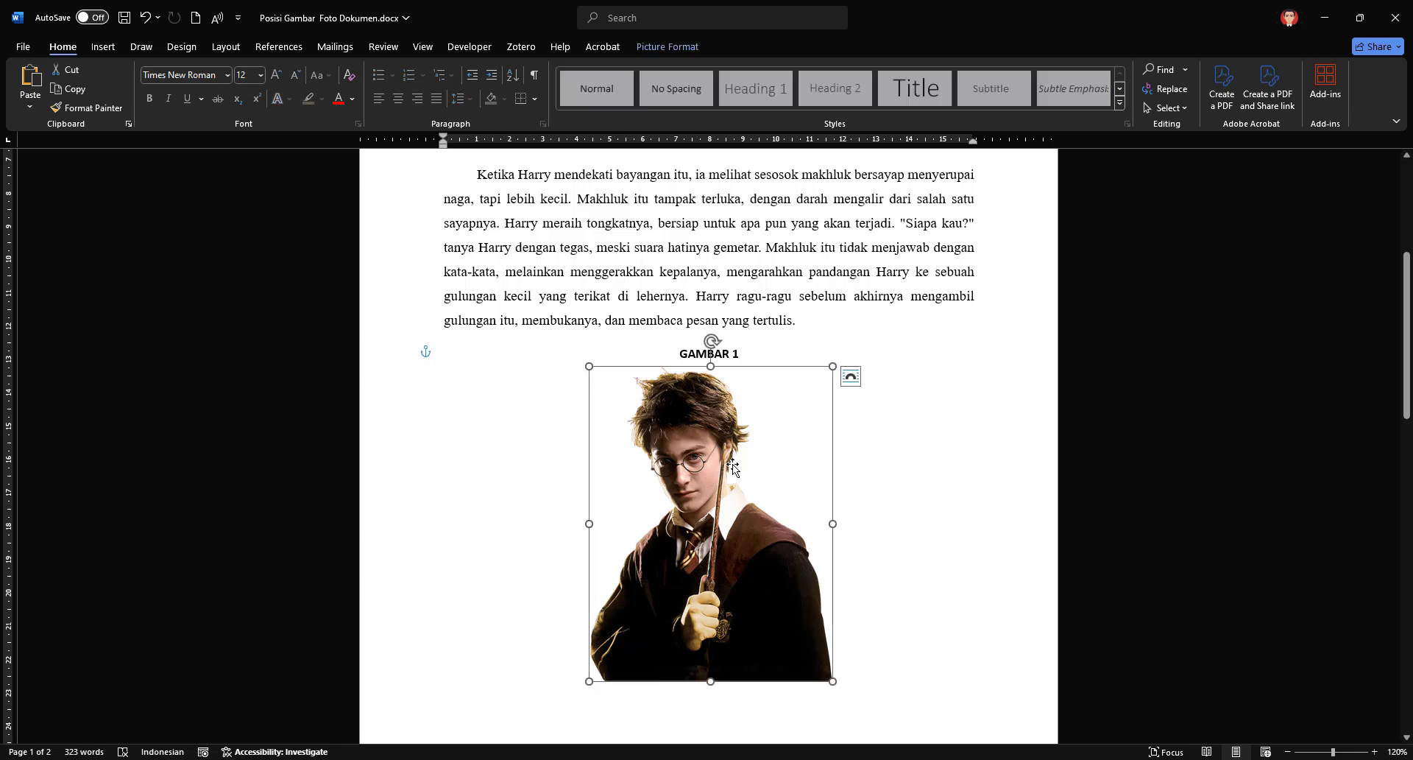
key("Delete")
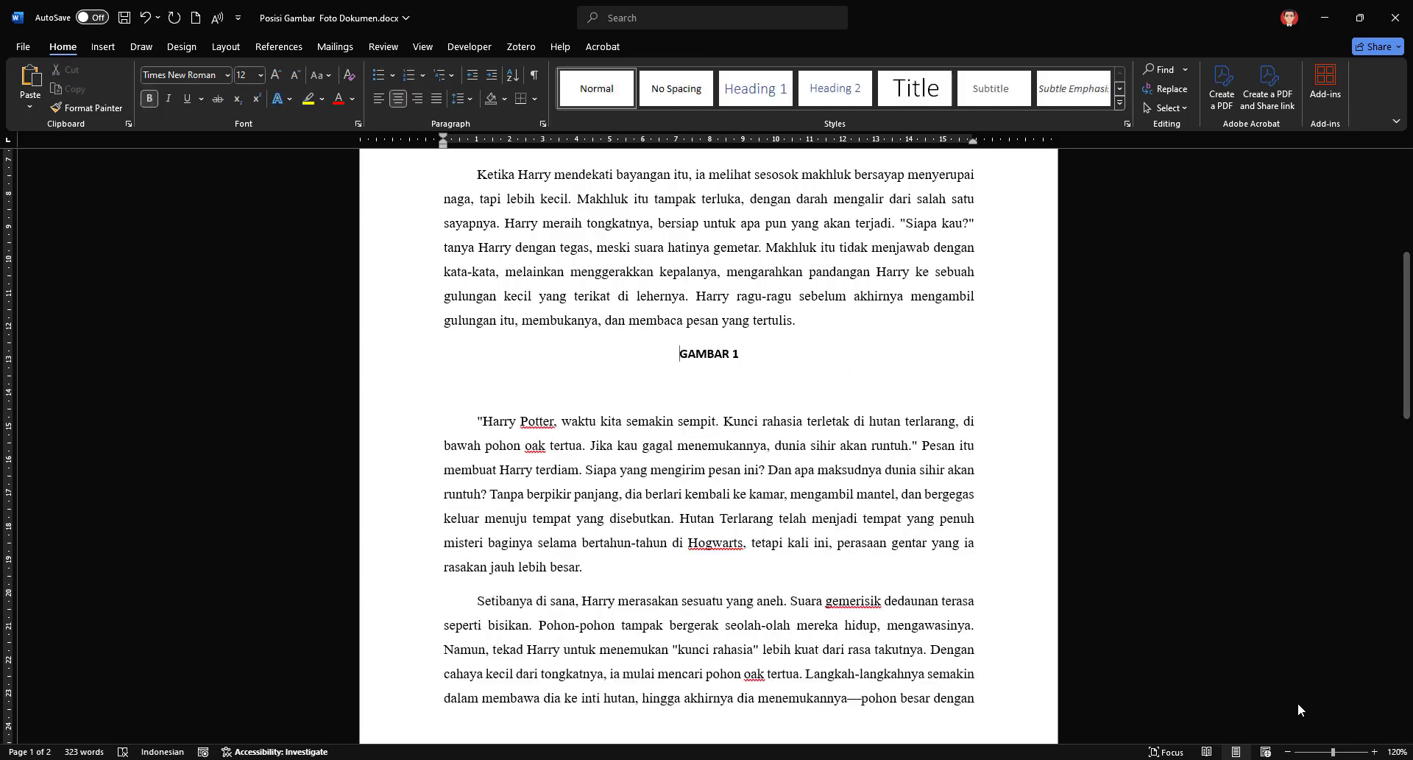
left_click(720, 381)
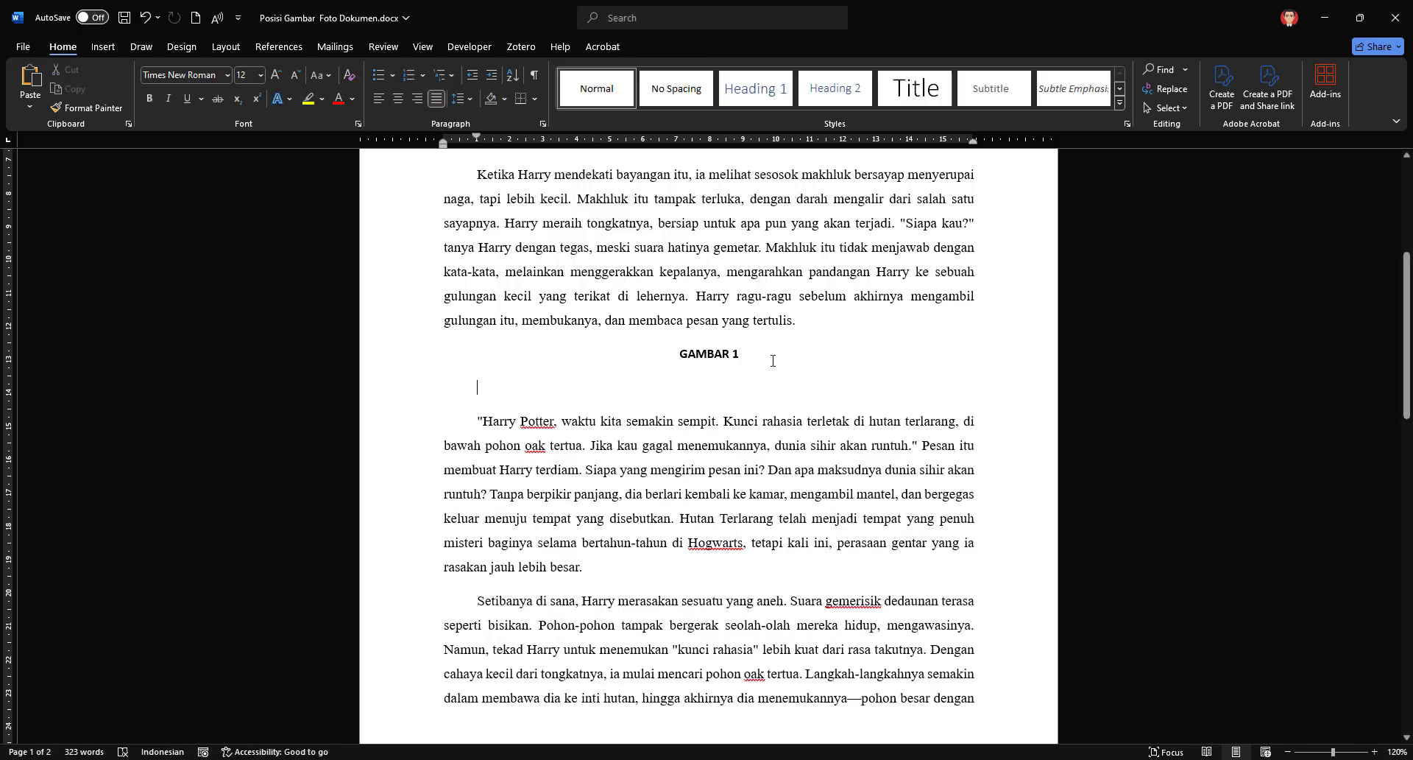
left_click_drag(773, 361, 678, 355)
key("Delete")
key("Delete")
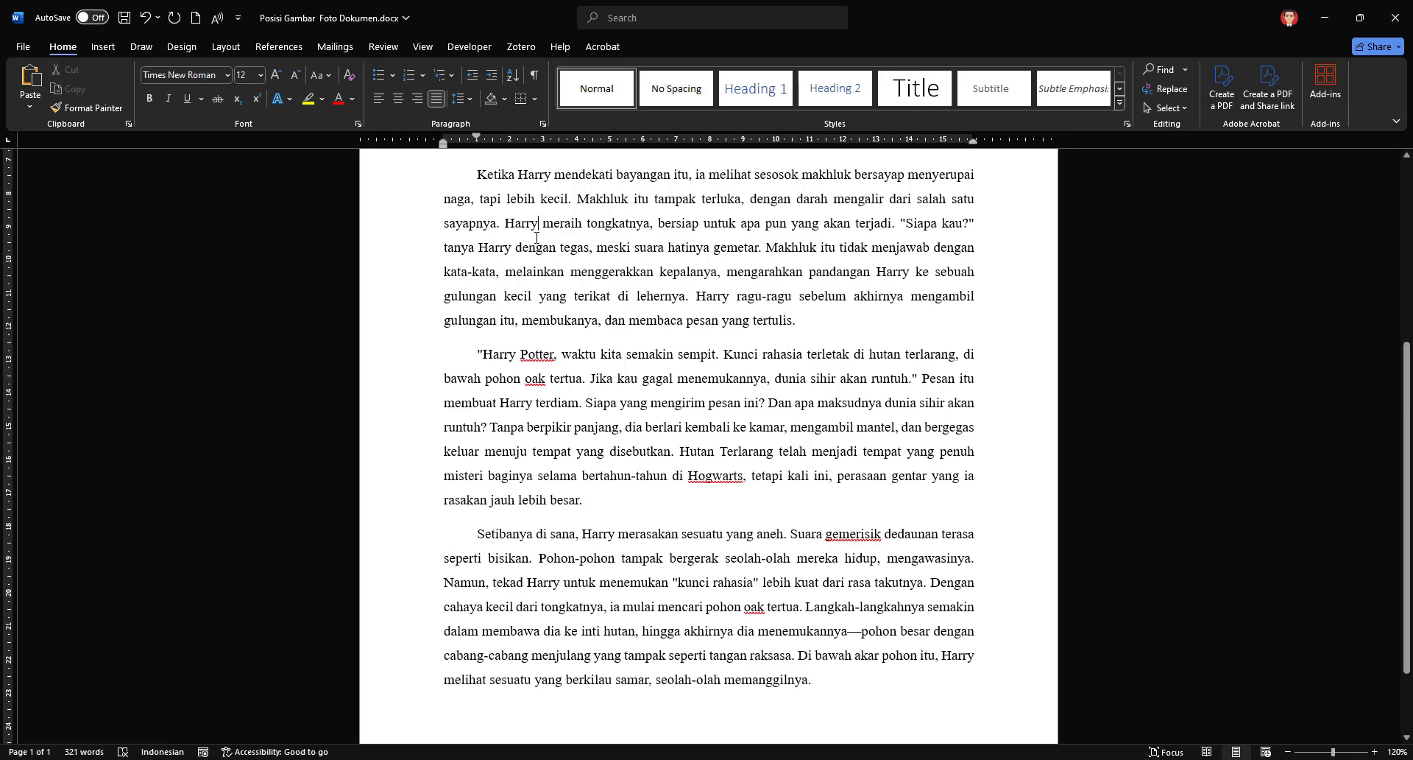
Step: Paste the golden letter U picture and place it across the end of the second and start of the third paragraph
key("ctrl+v")
left_click(691, 348)
left_click_drag(691, 347, 783, 404)
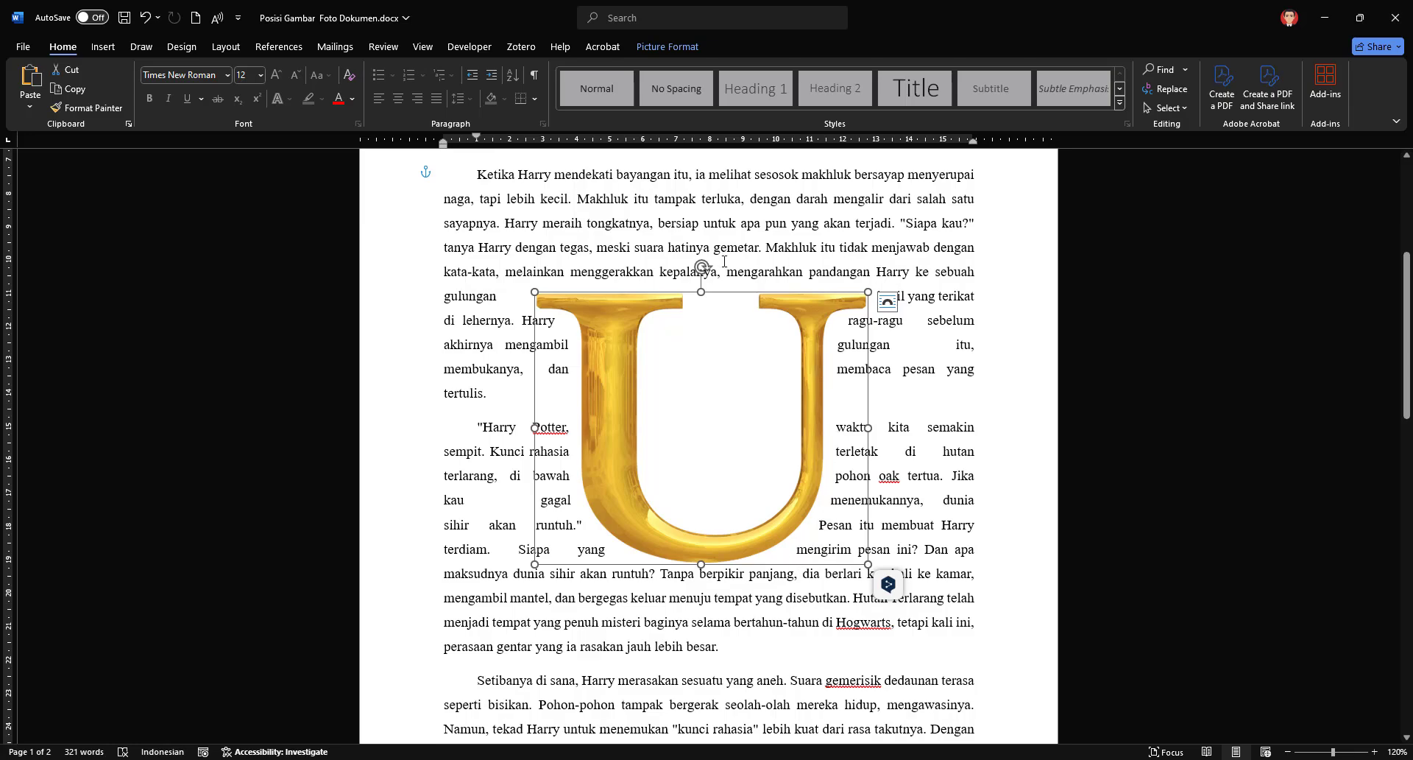
Step: Set the U picture's text wrapping to Through and move it to the right side of the third paragraph
left_click(666, 44)
left_click(991, 103)
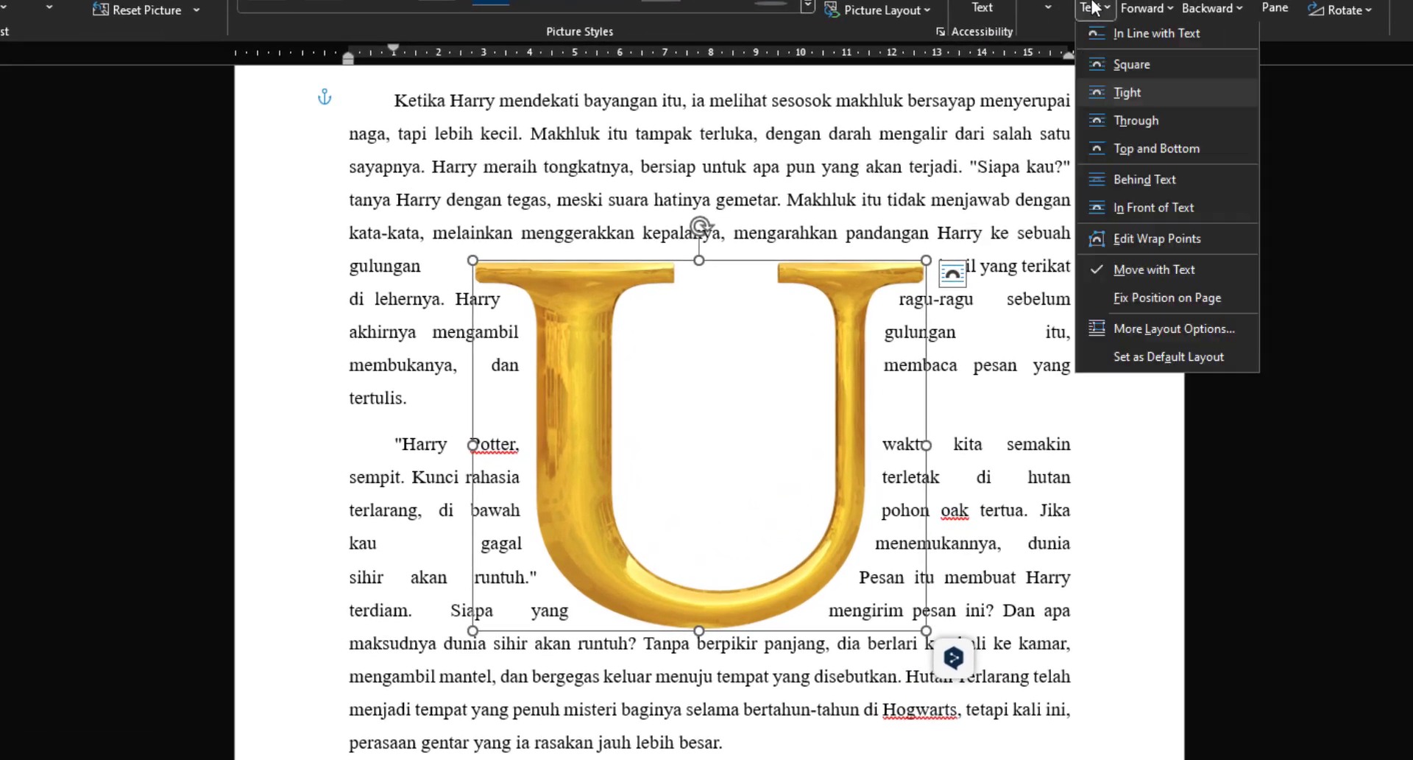
left_click(1138, 126)
left_click_drag(845, 378, 983, 471)
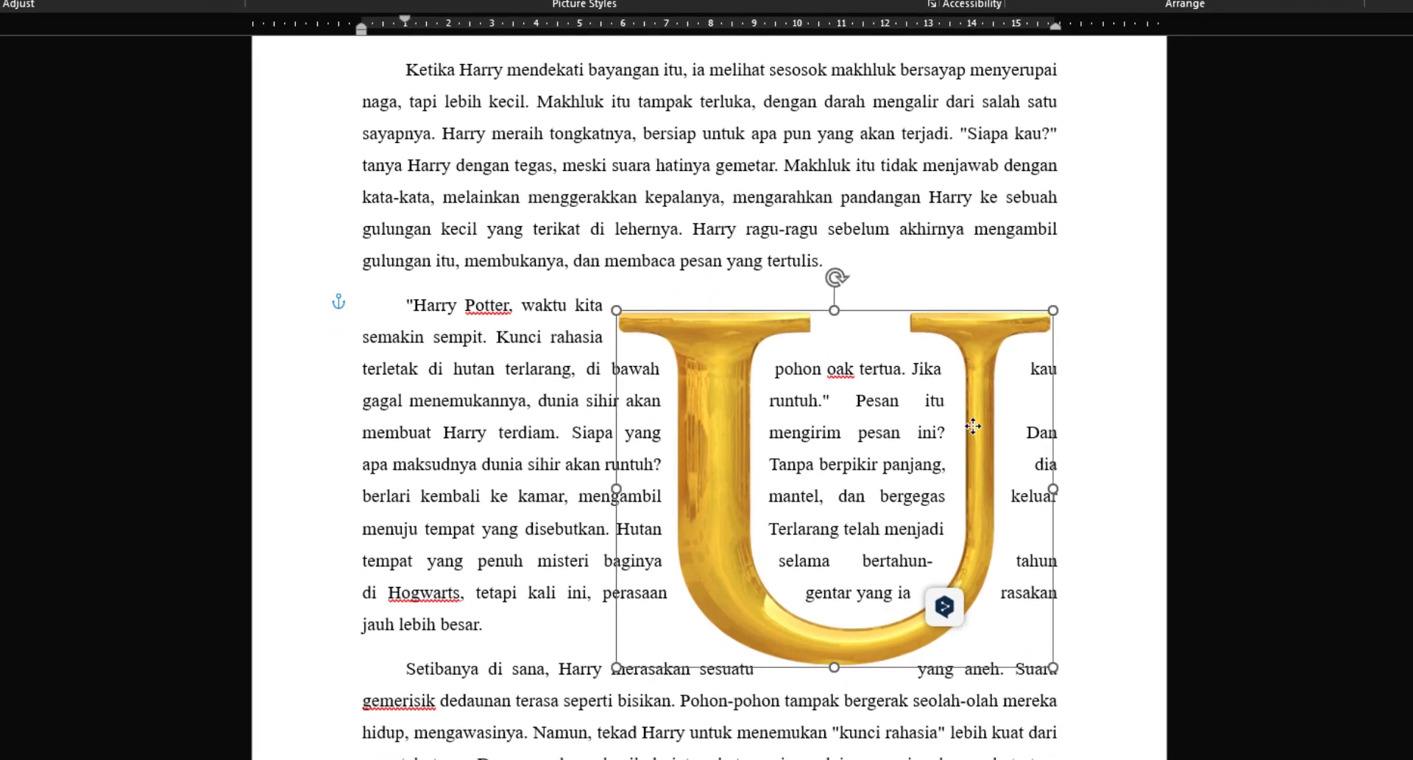
left_click_drag(973, 425, 973, 365)
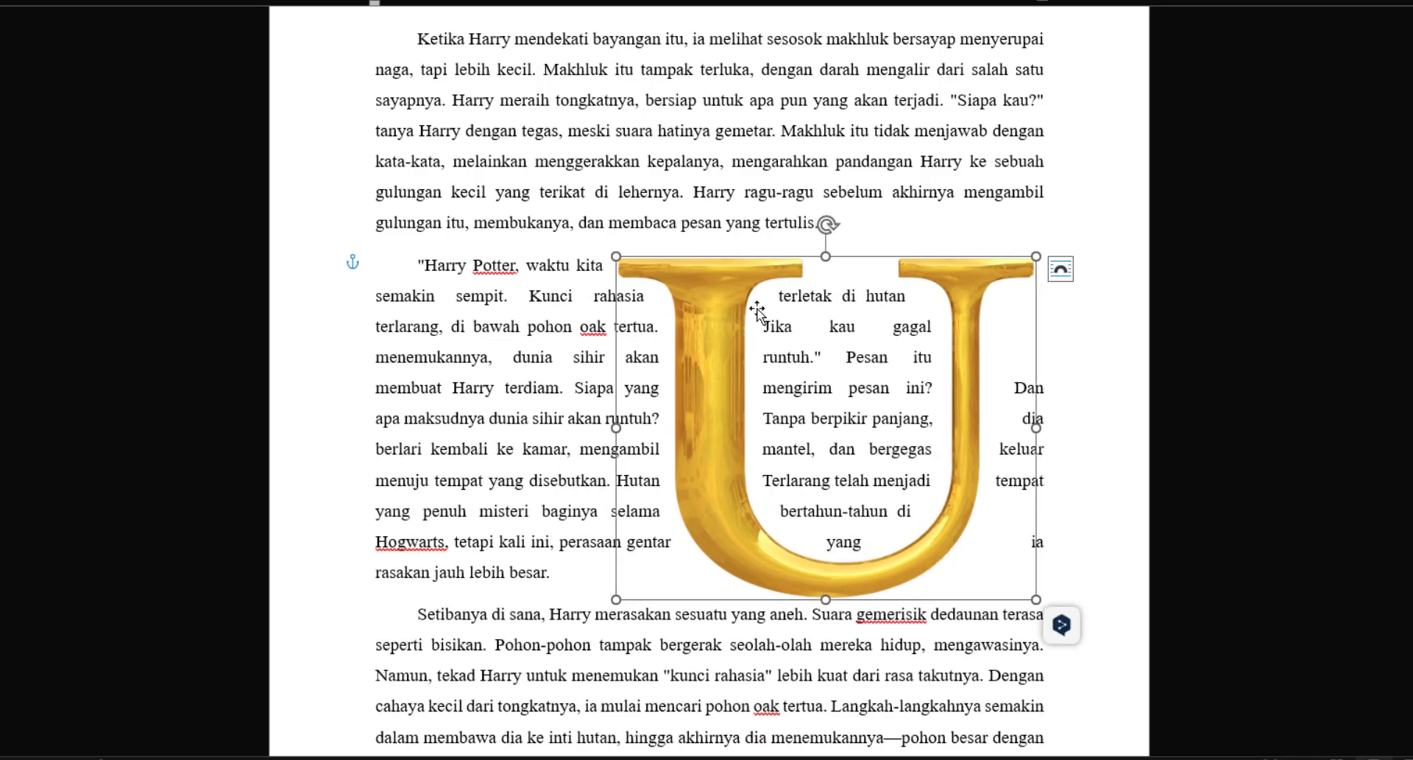
Step: Move the U picture down beside the last paragraph and shrink it to about 6.4 cm high by 7.84 cm wide
left_click_drag(962, 435, 966, 528)
scroll(984, 427, "down", 2)
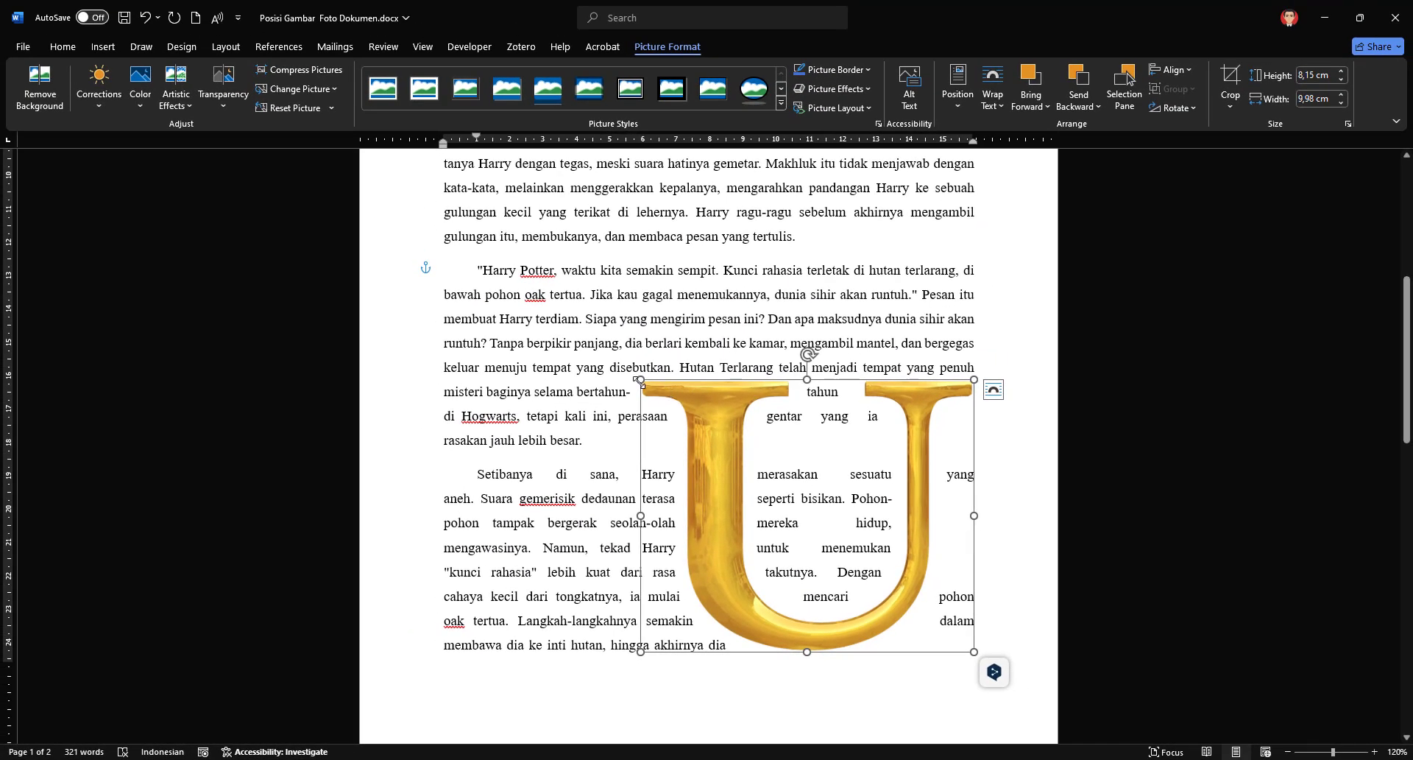
left_click_drag(639, 381, 712, 437)
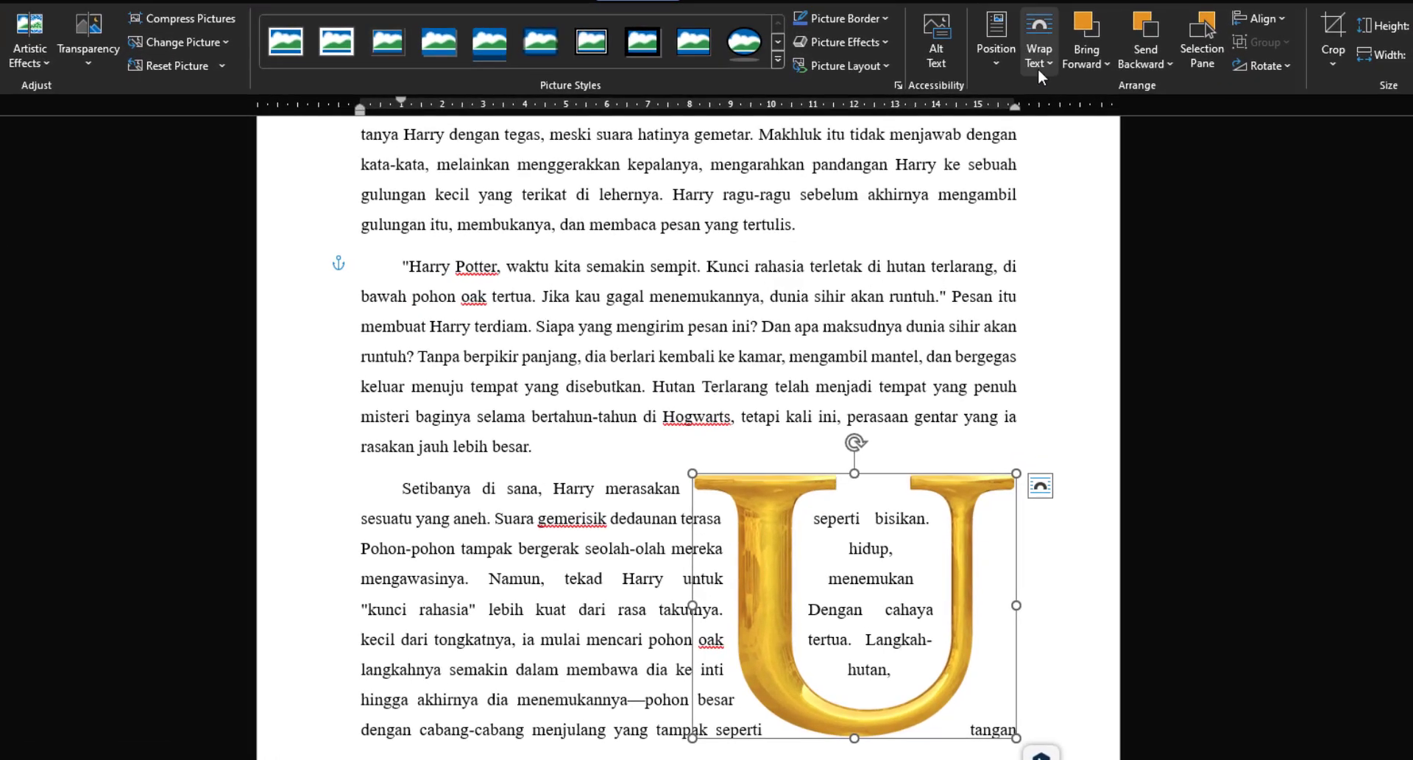
Step: Set the U picture's text wrapping to Tight and shift it slightly up and to the left
left_click(1002, 95)
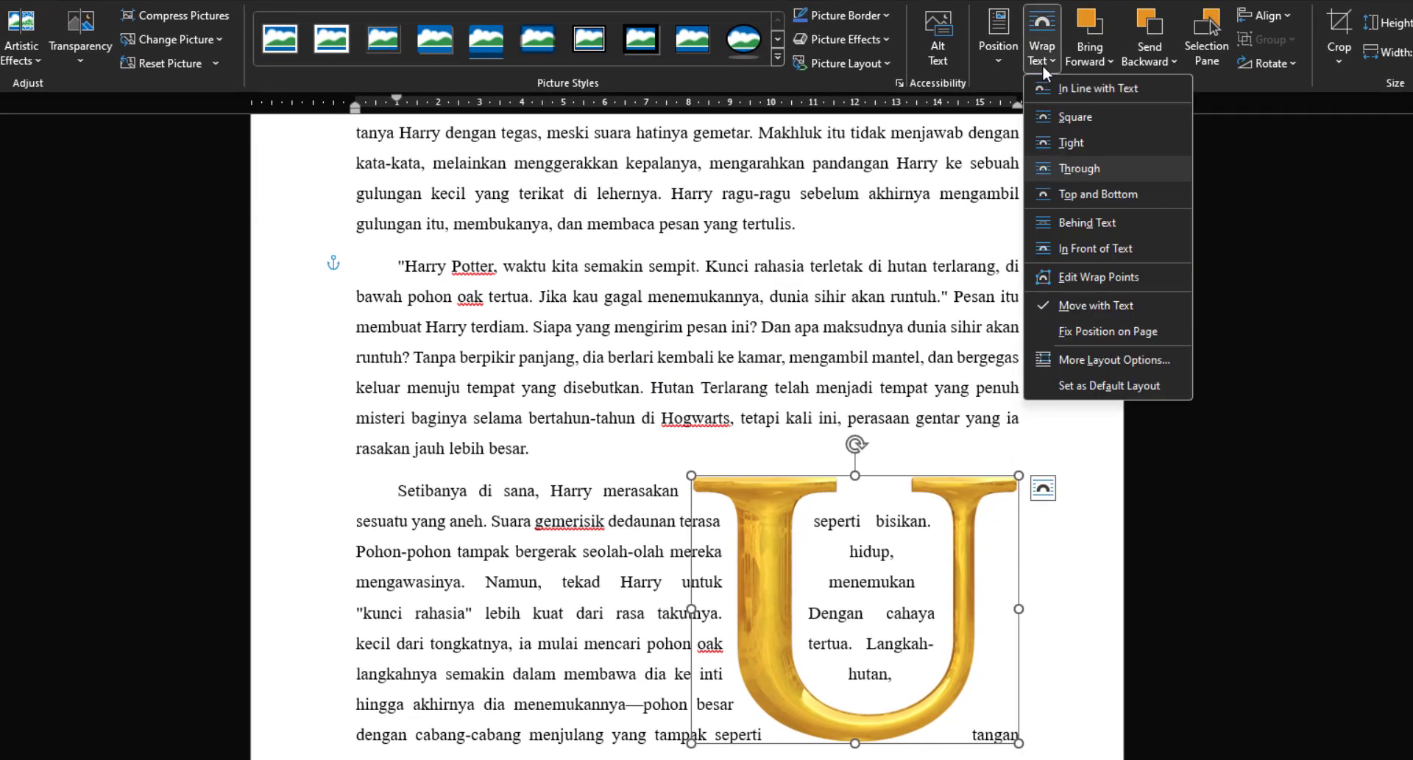
left_click(1084, 141)
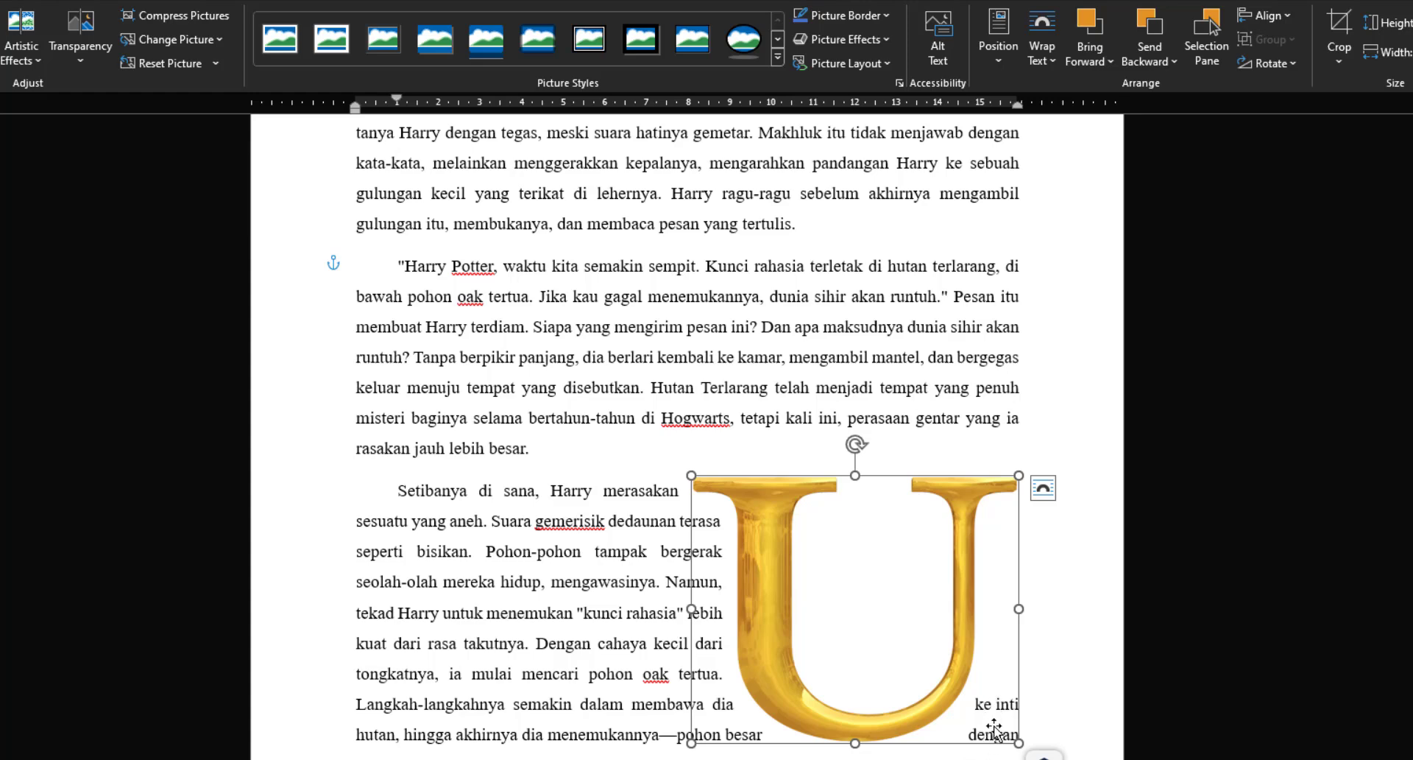
left_click_drag(969, 679, 954, 660)
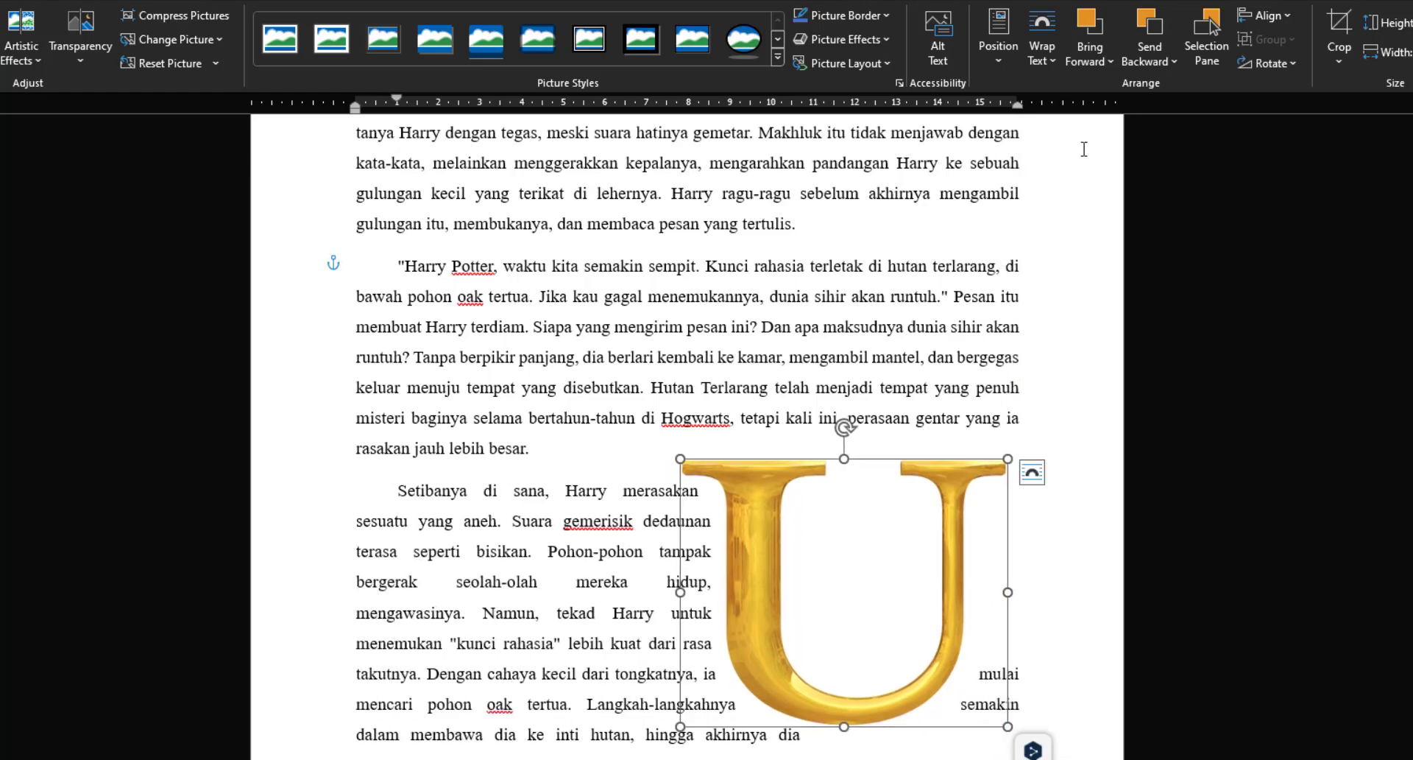
Step: Pull the wrap points on the U's lower-right curve outward, then align the picture with the top of the last paragraph
left_click(1048, 60)
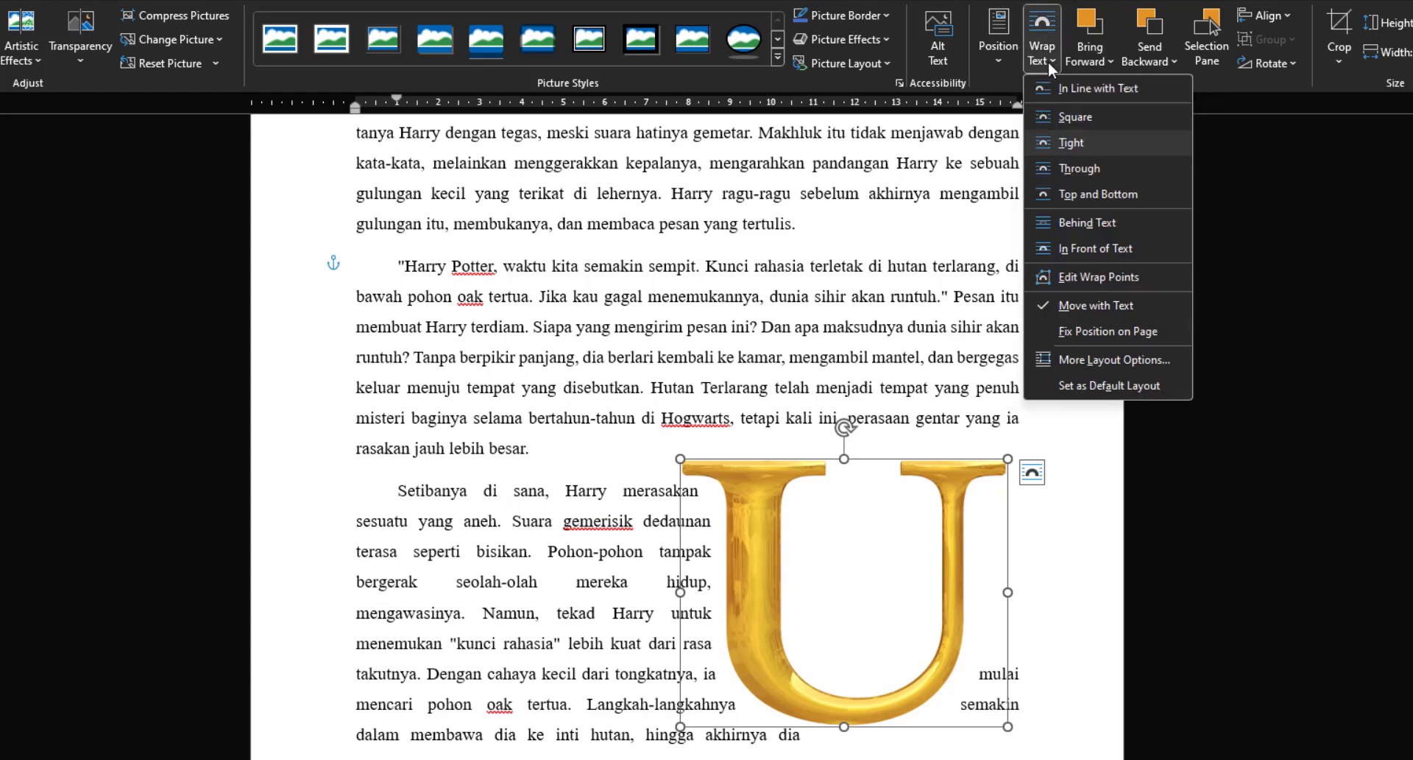
left_click(1119, 278)
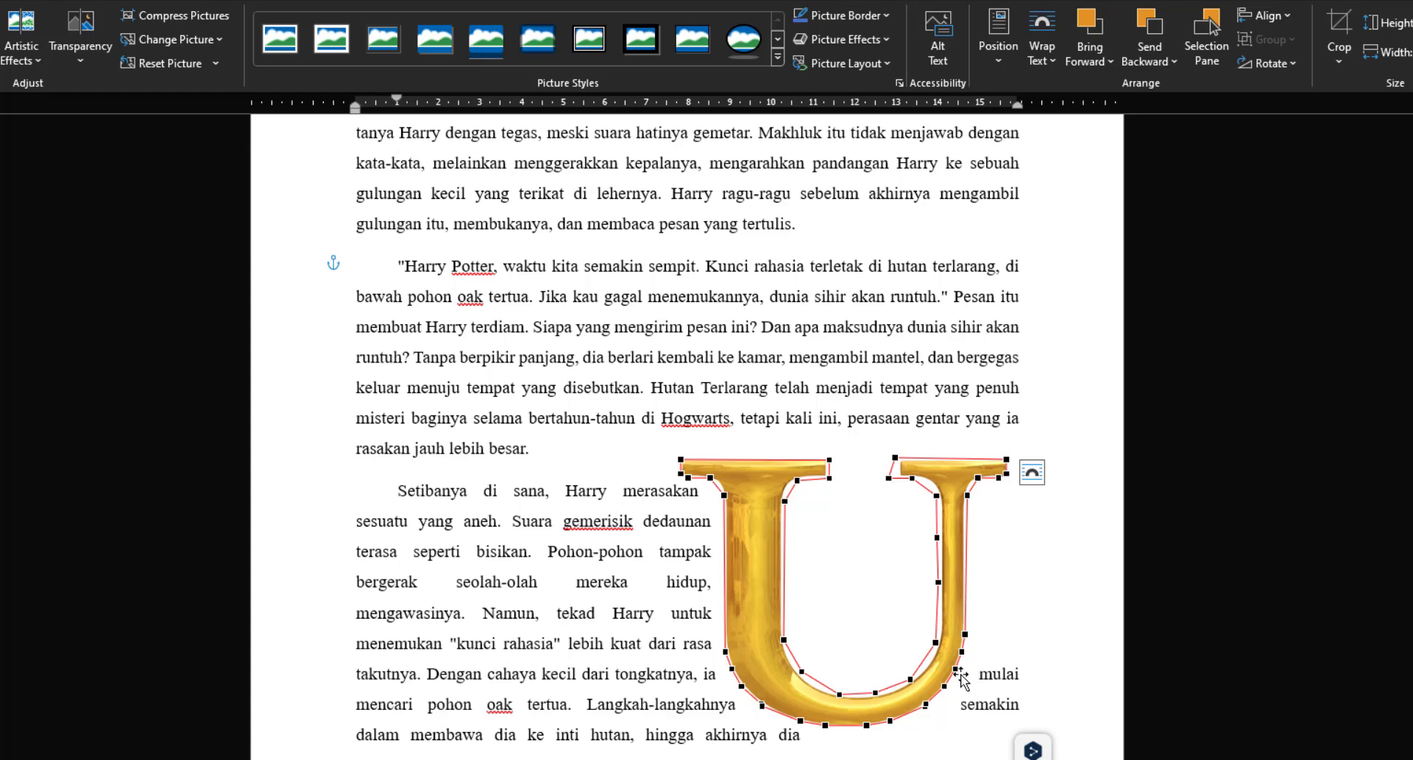
left_click_drag(956, 670, 972, 706)
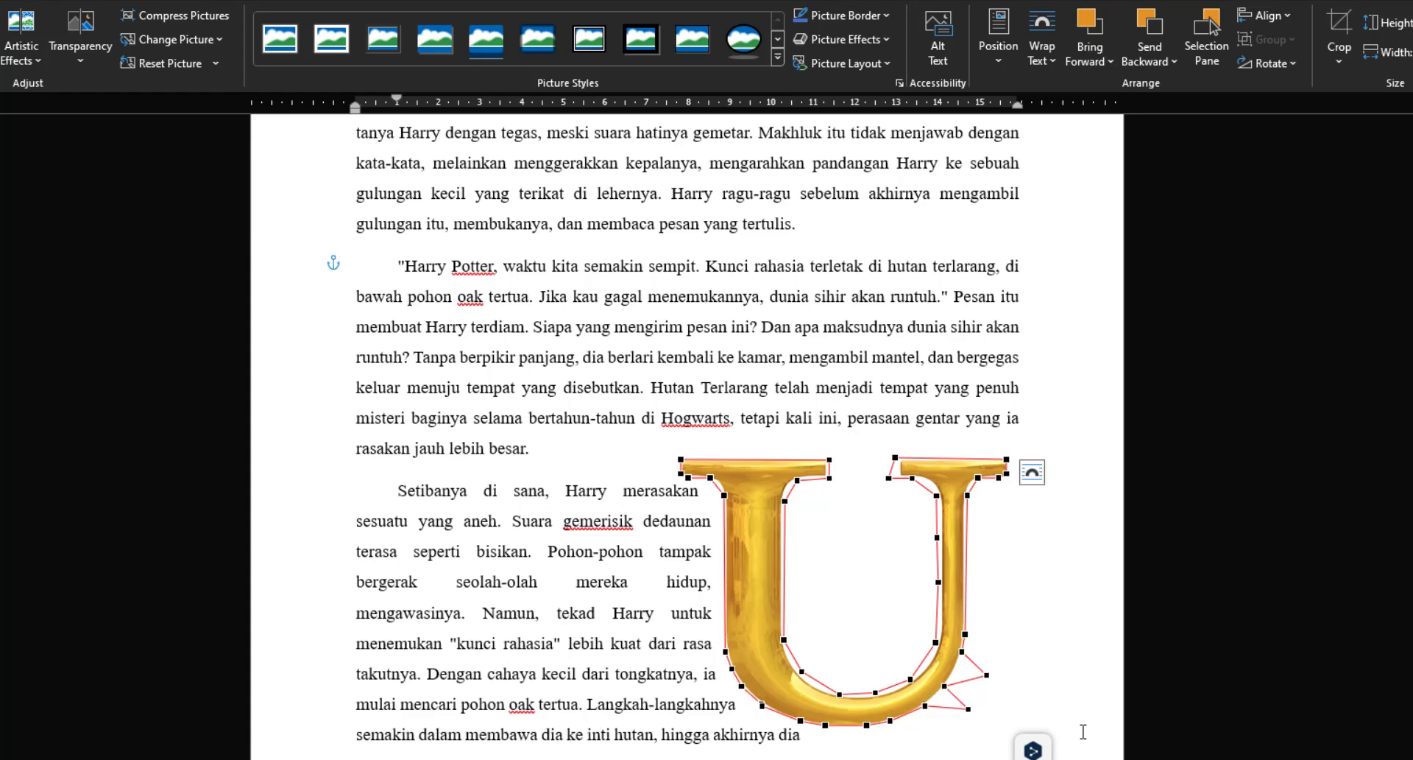
left_click(973, 356)
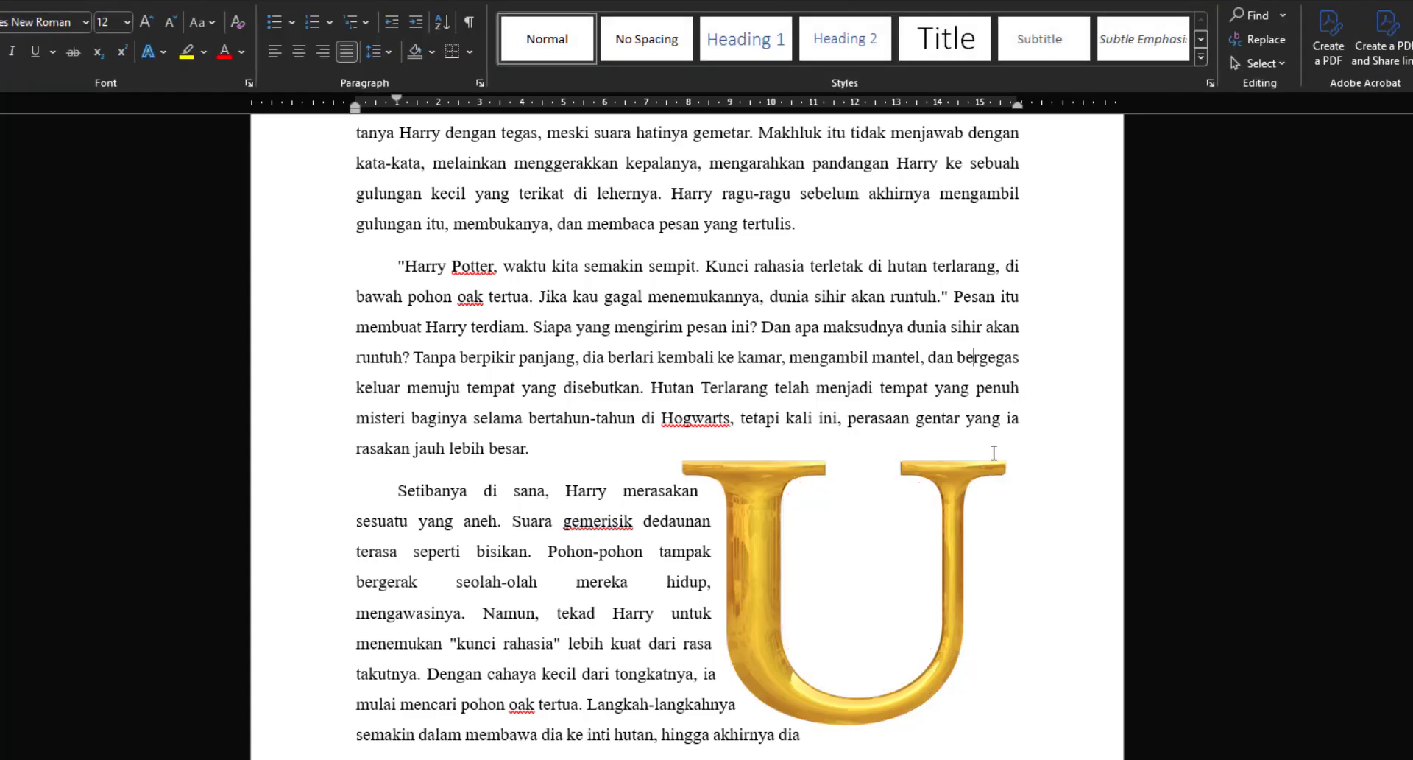
left_click_drag(952, 621, 953, 643)
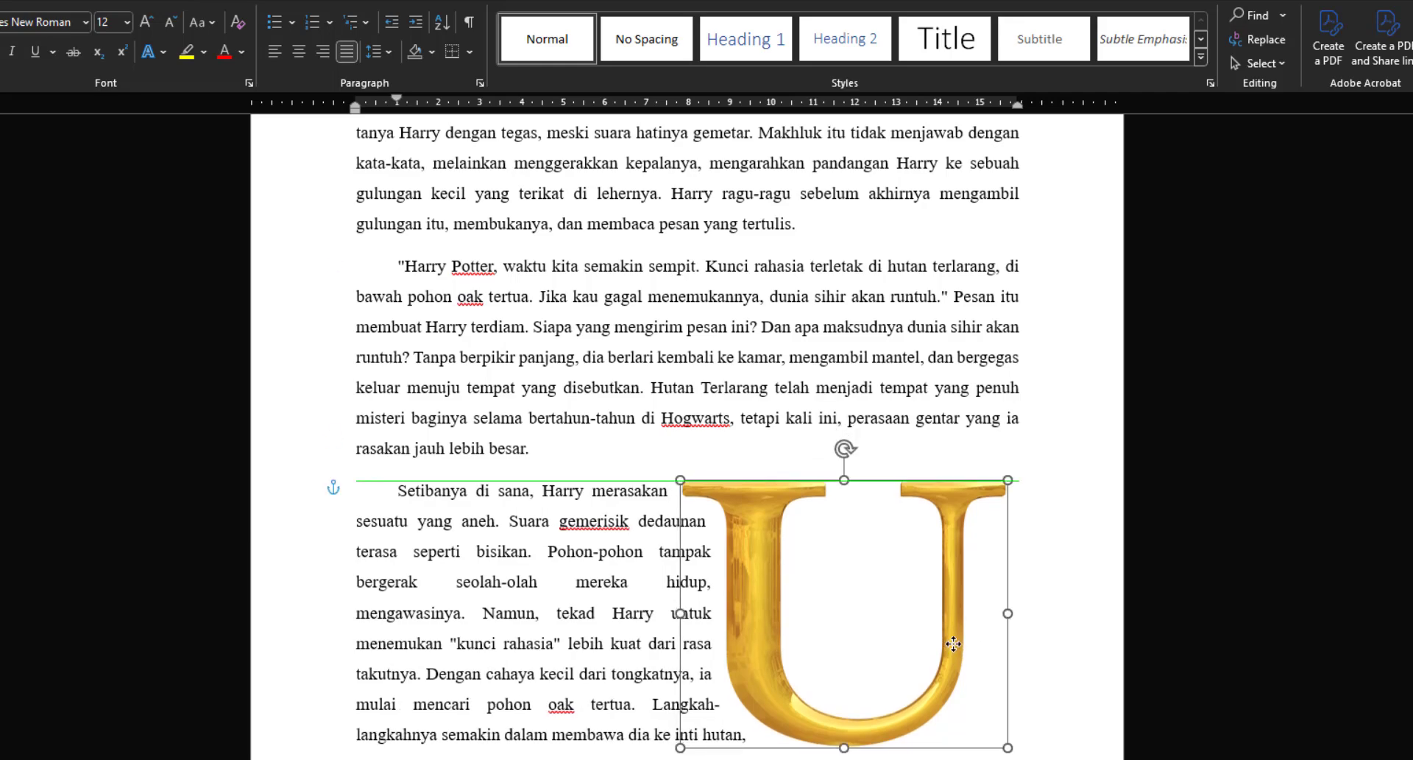
key("Escape")
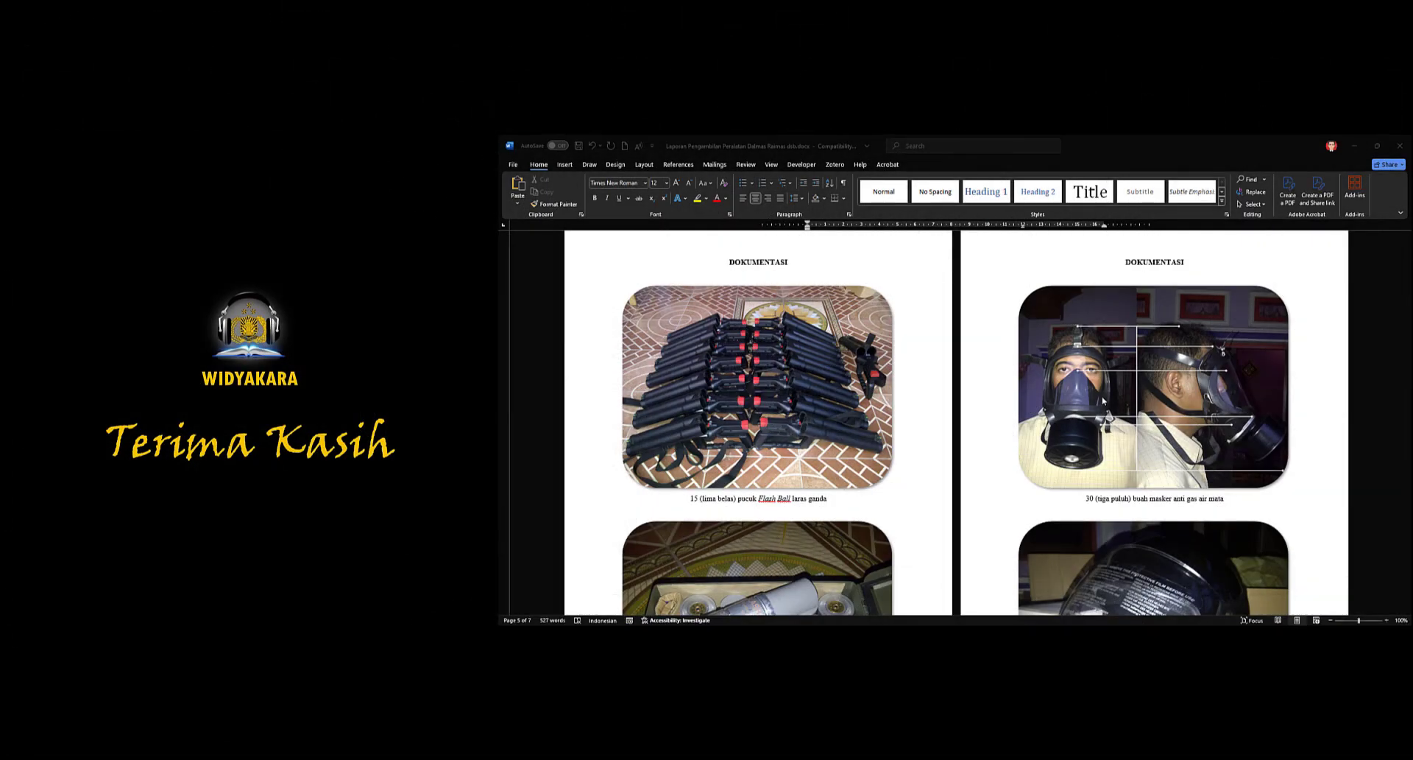
scroll(1102, 401, "down", 3)
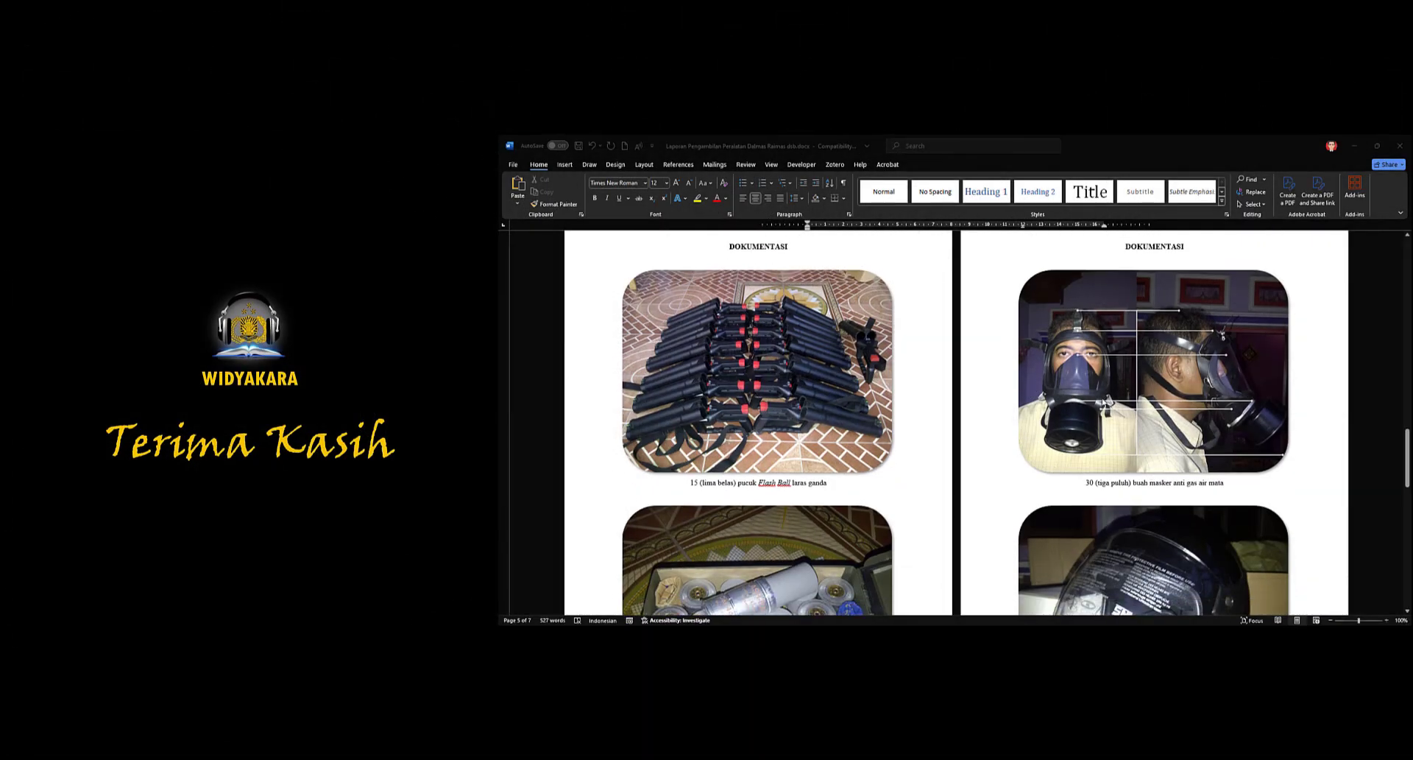
scroll(1102, 401, "down", 5)
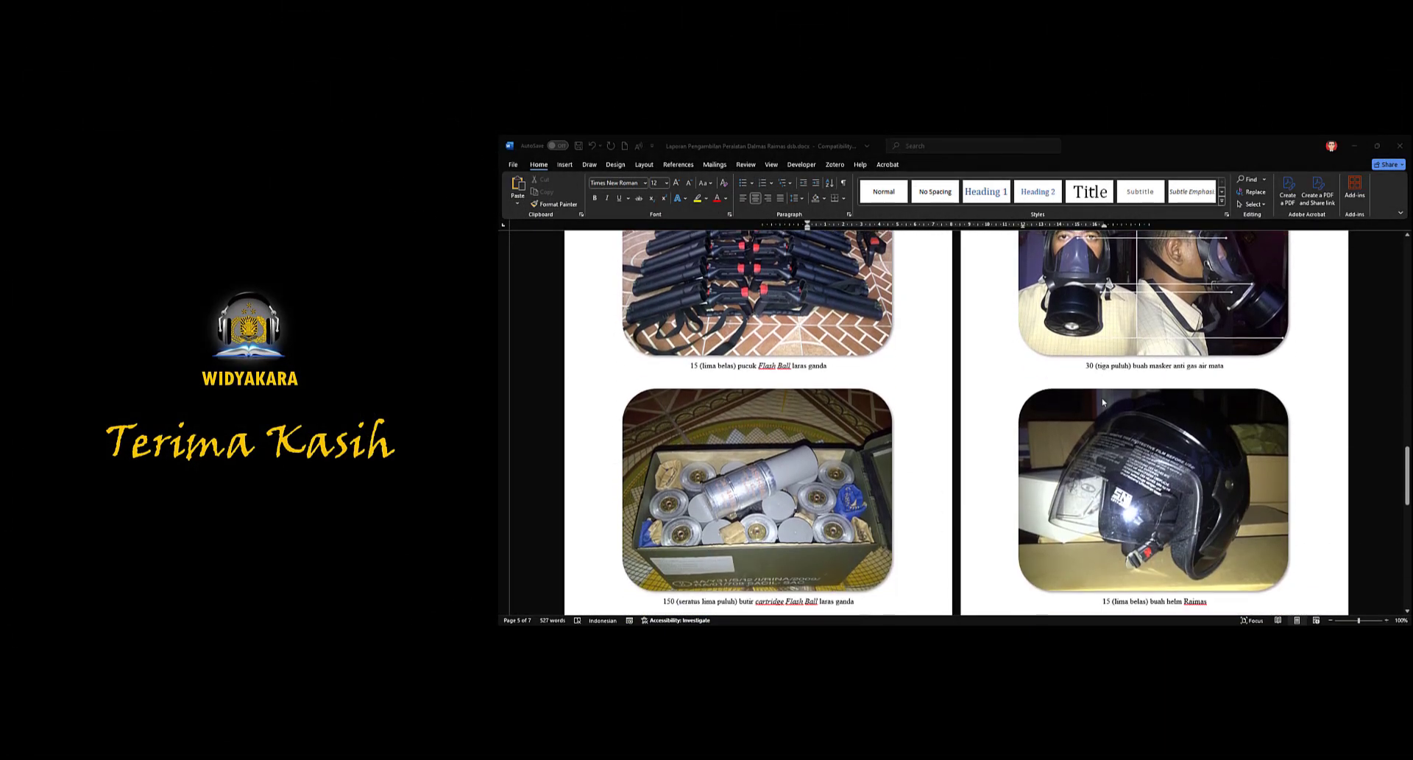
scroll(1103, 402, "down", 8)
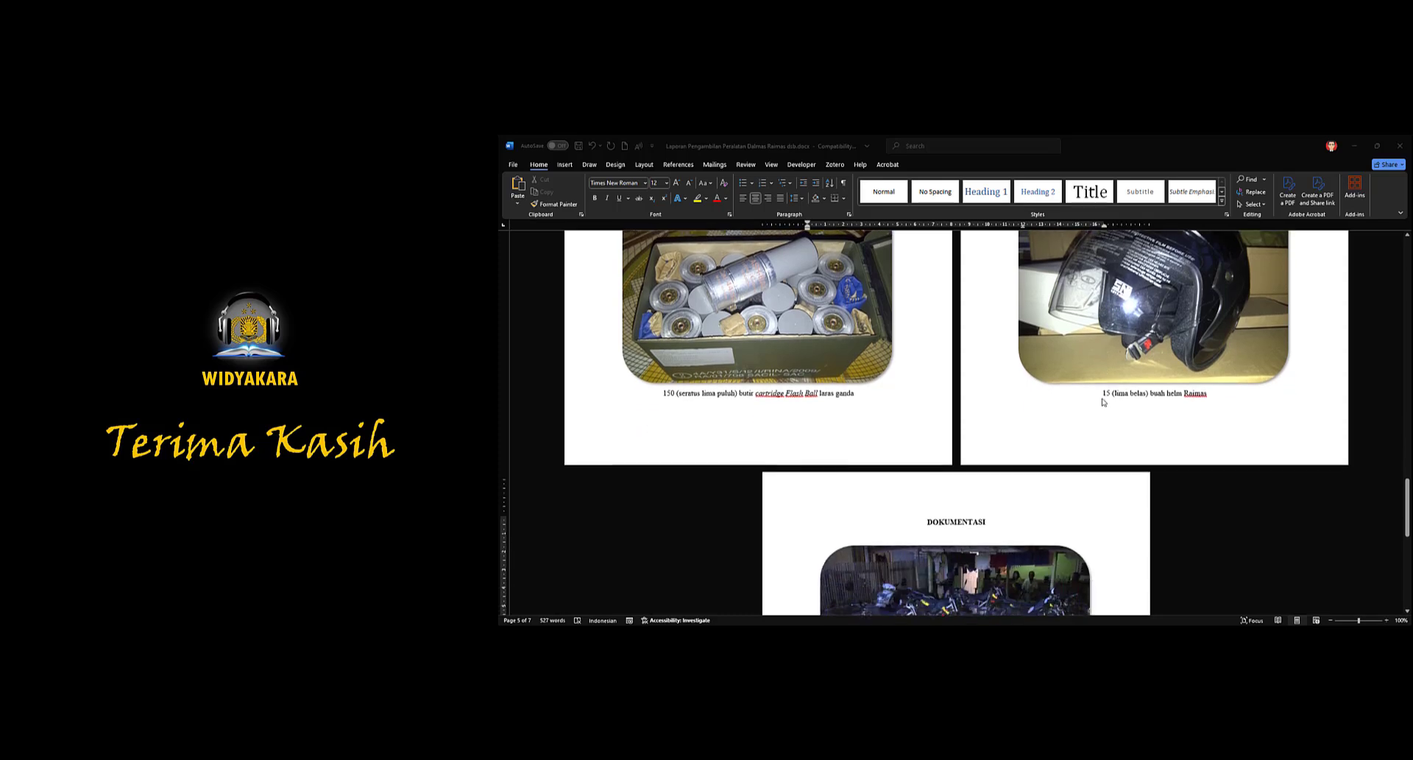
scroll(1103, 401, "down", 7)
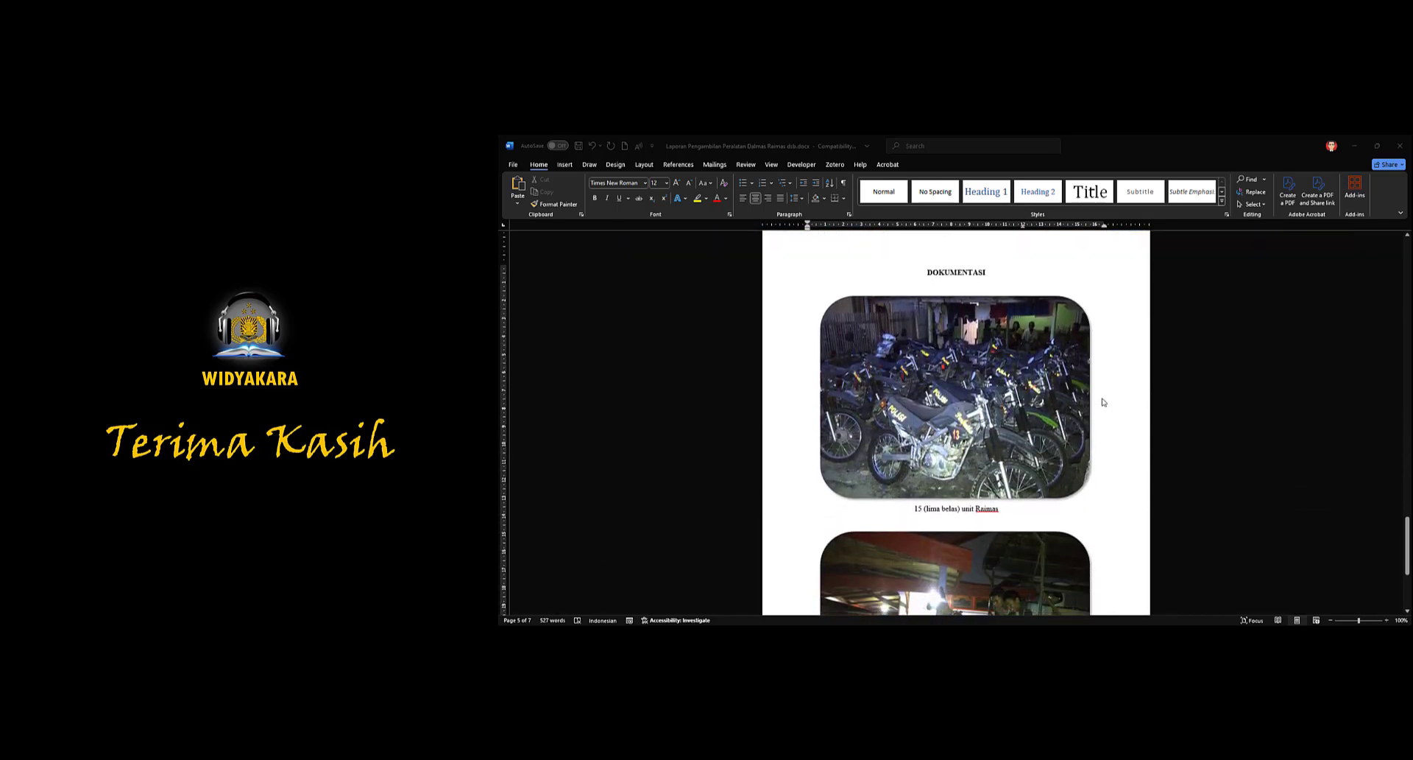
scroll(1102, 402, "down", 2)
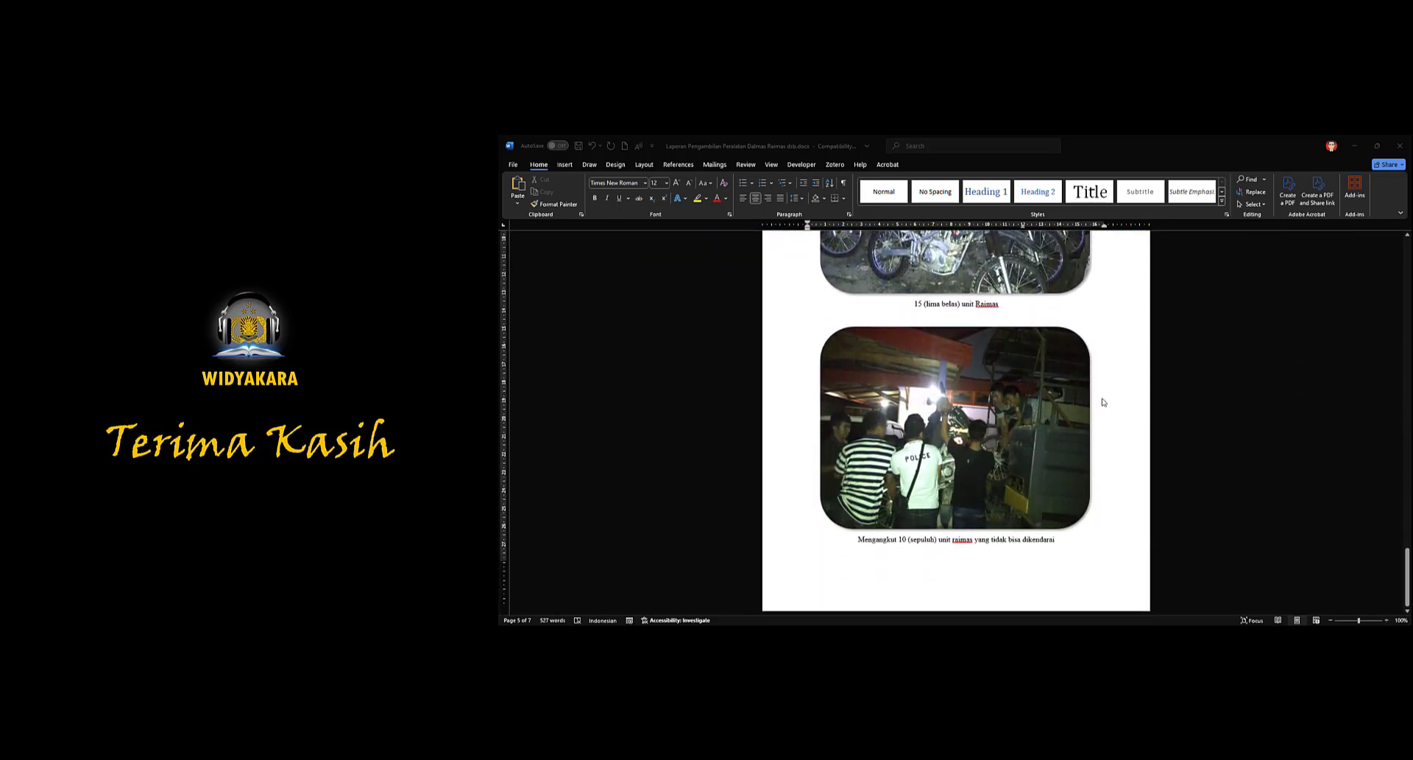